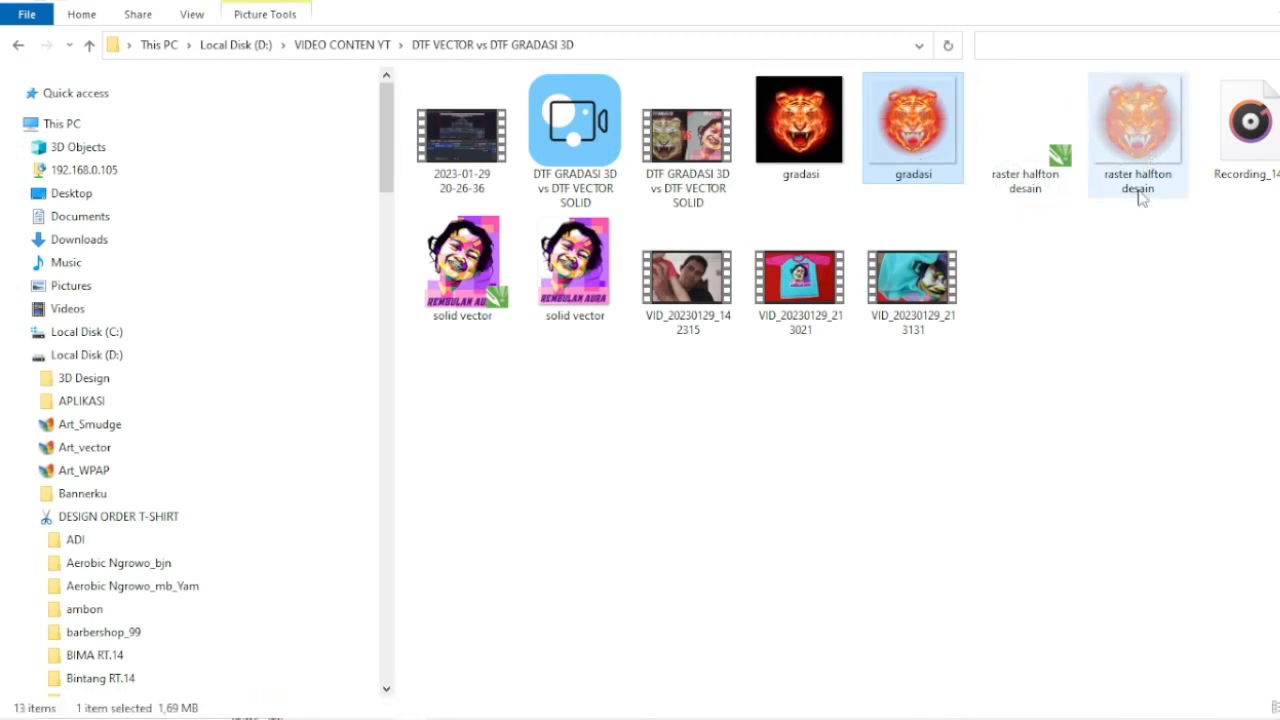
Bring the "raster halfton desain" image from the project folder into the drawing and center it on the page
left_click(1108, 364)
left_click_drag(1120, 145, 690, 379)
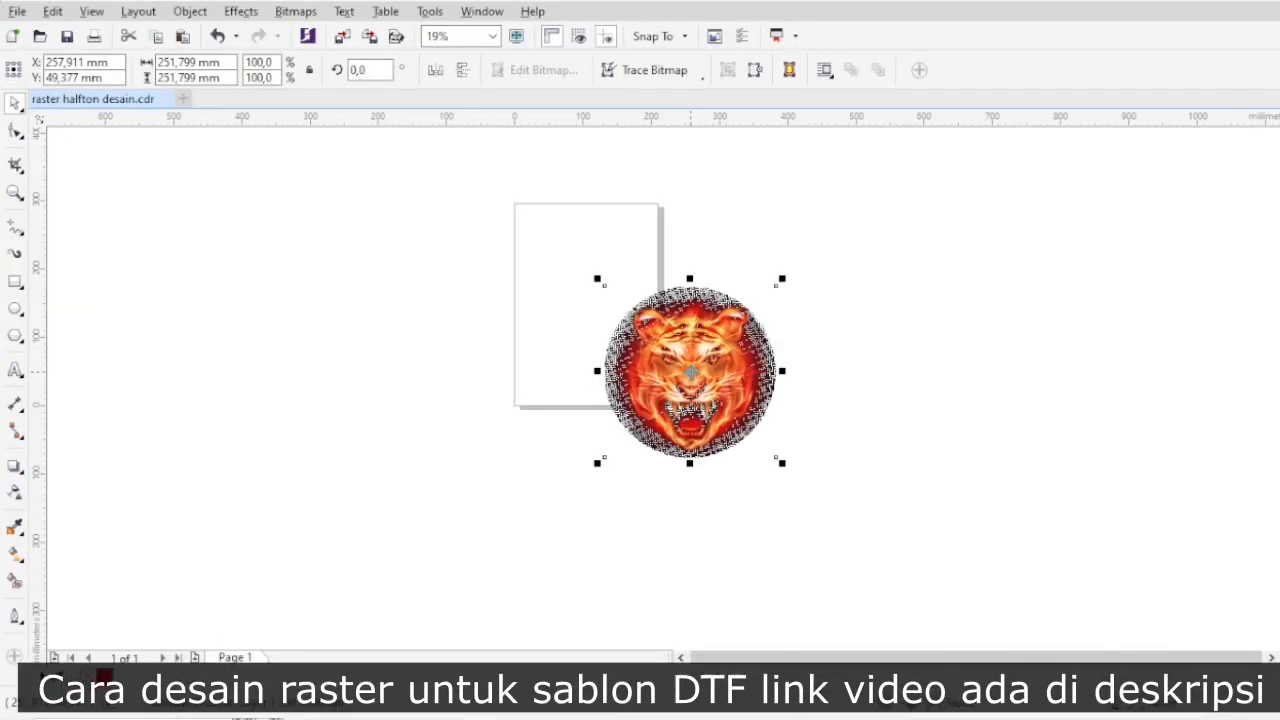
scroll(571, 214, "up", 4)
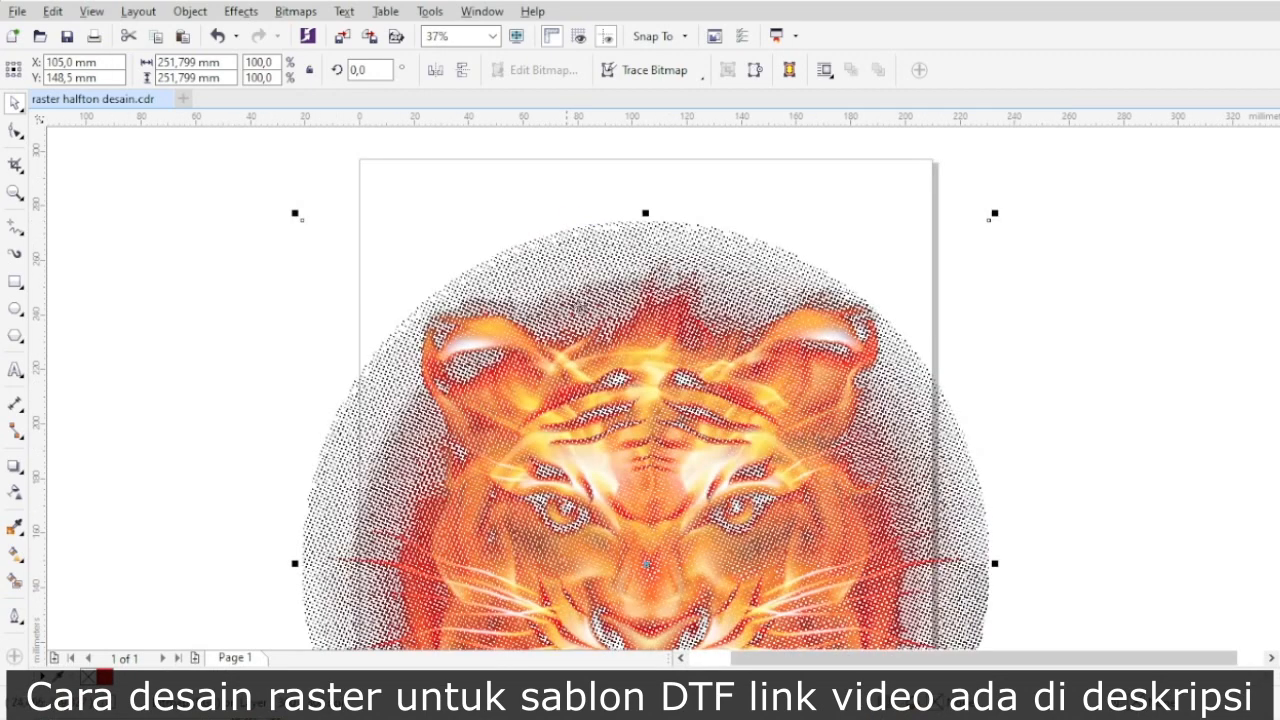
scroll(543, 251, "down", 2)
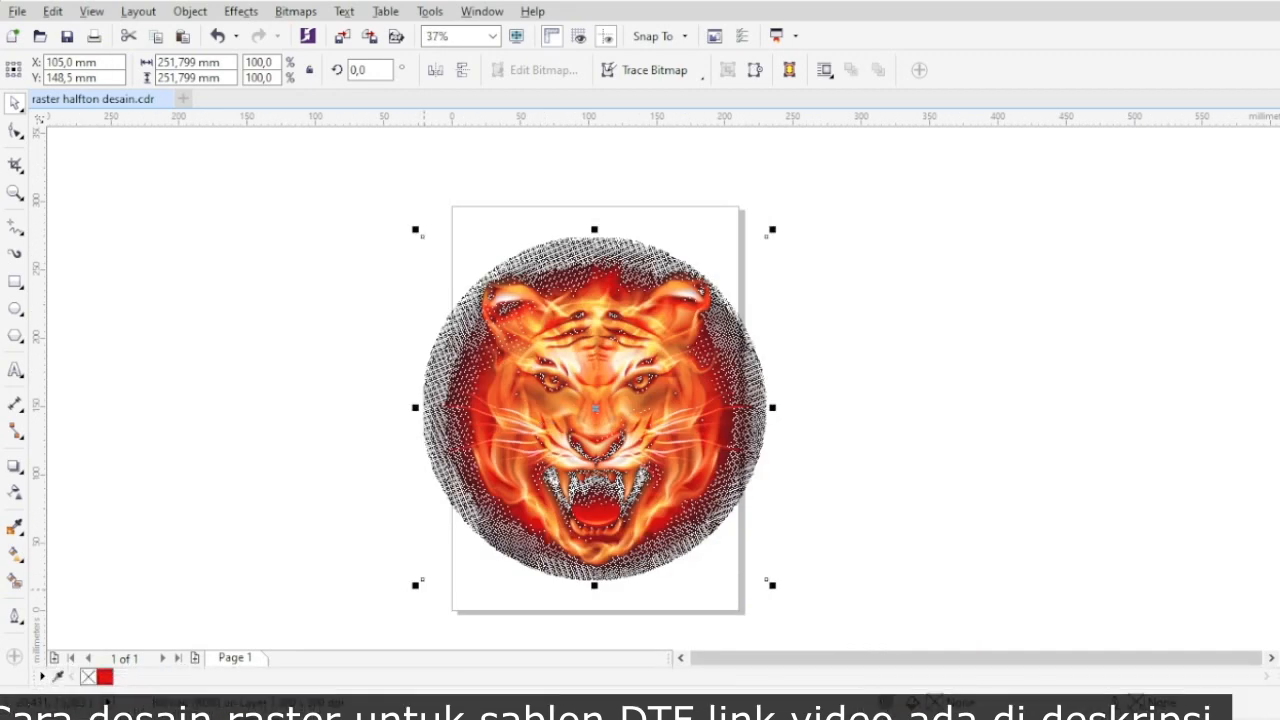
Bring the light-background "gradasi" image from the folder into the drawing and place it beside the halftone tiger
left_click(406, 706)
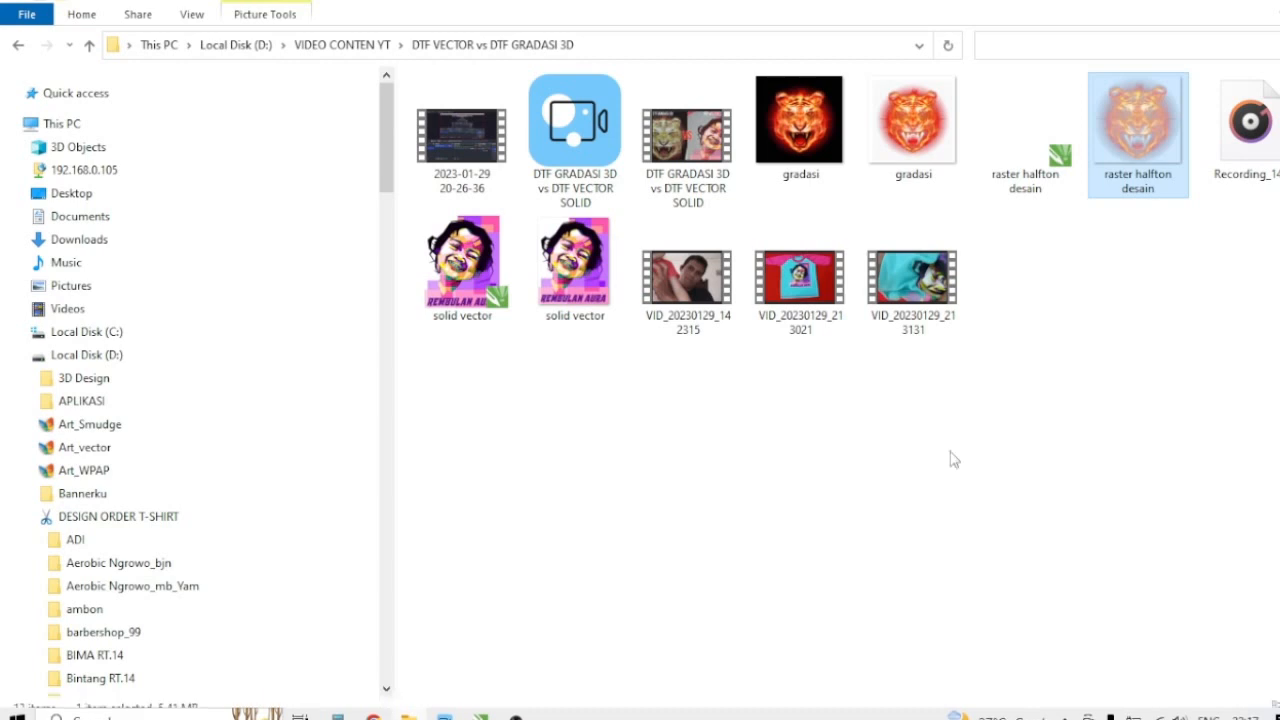
left_click(918, 118)
left_click_drag(918, 118, 472, 708)
left_click_drag(553, 686, 950, 421)
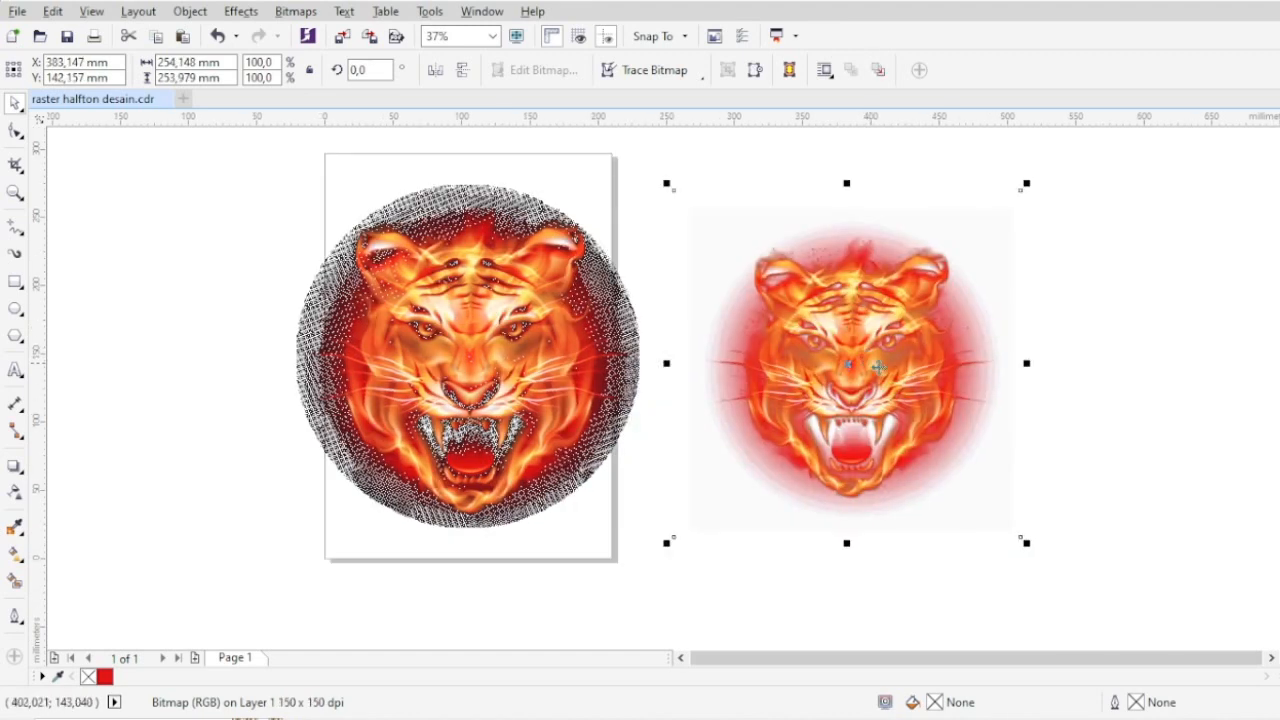
left_click_drag(841, 361, 870, 353)
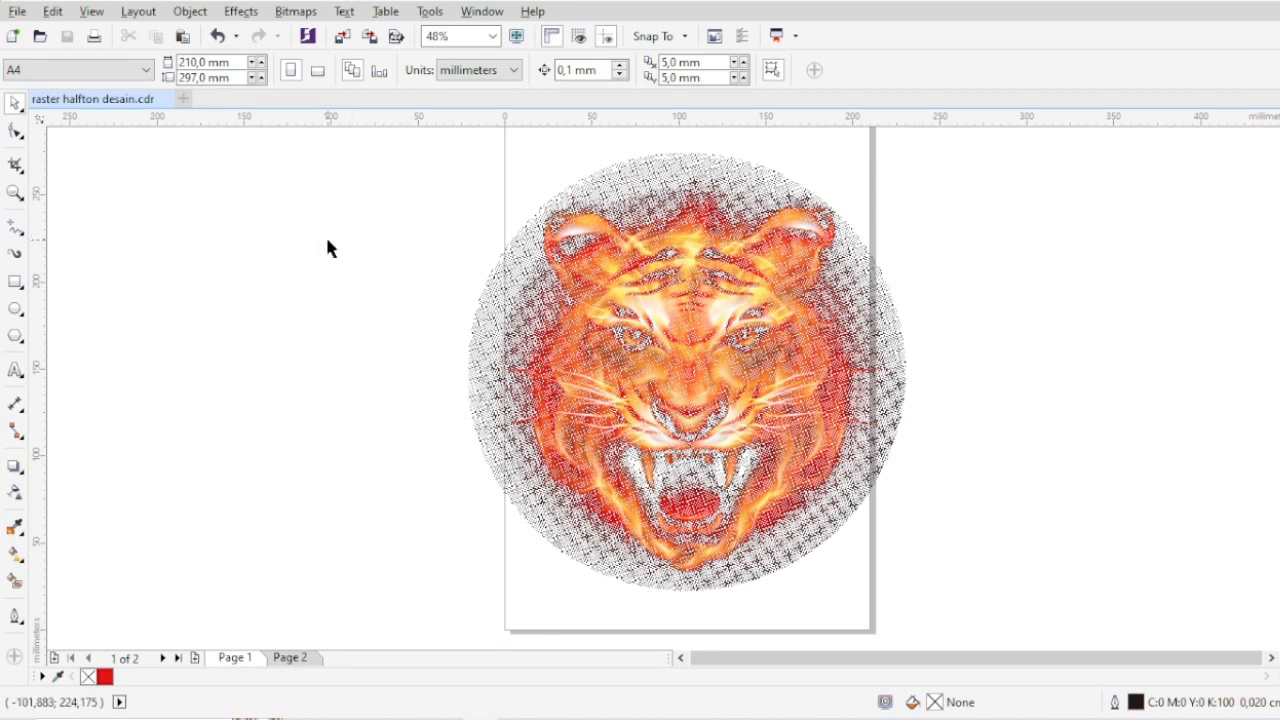
Examine the halftone dot pattern around the tiger's nose and mouth at up to 876% magnification
left_click(15, 193)
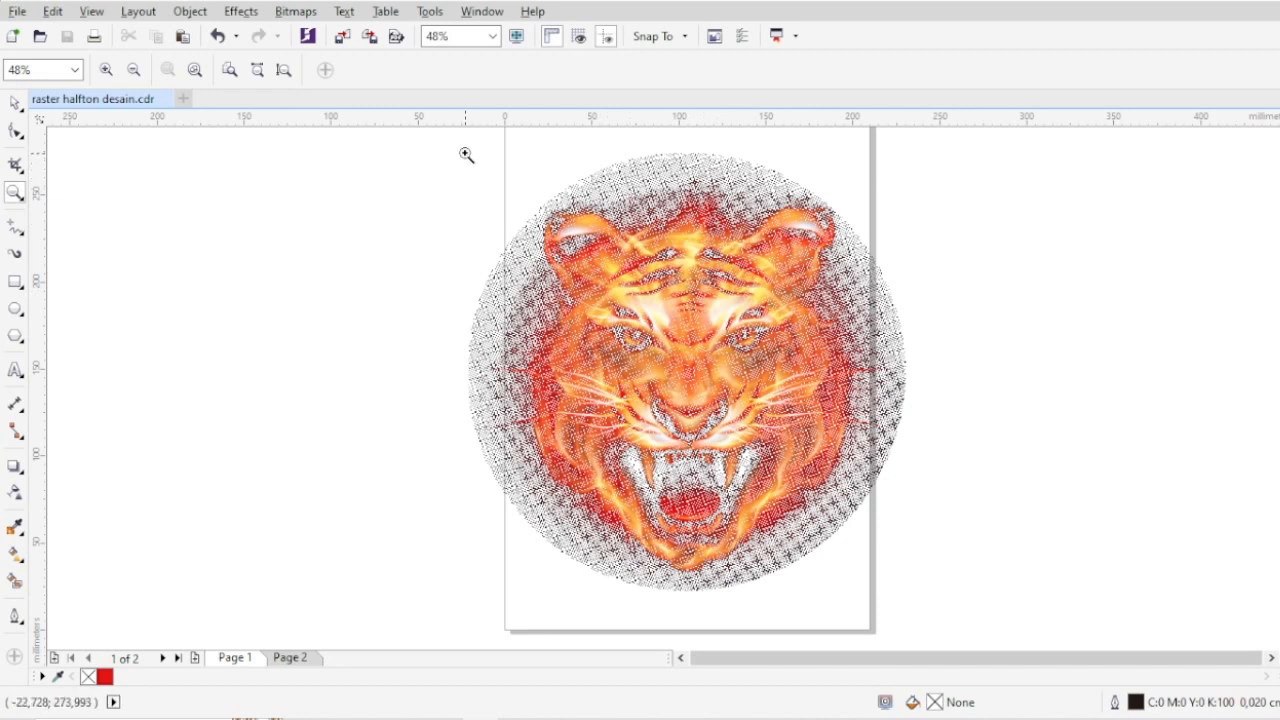
left_click_drag(466, 152, 914, 608)
left_click(708, 363)
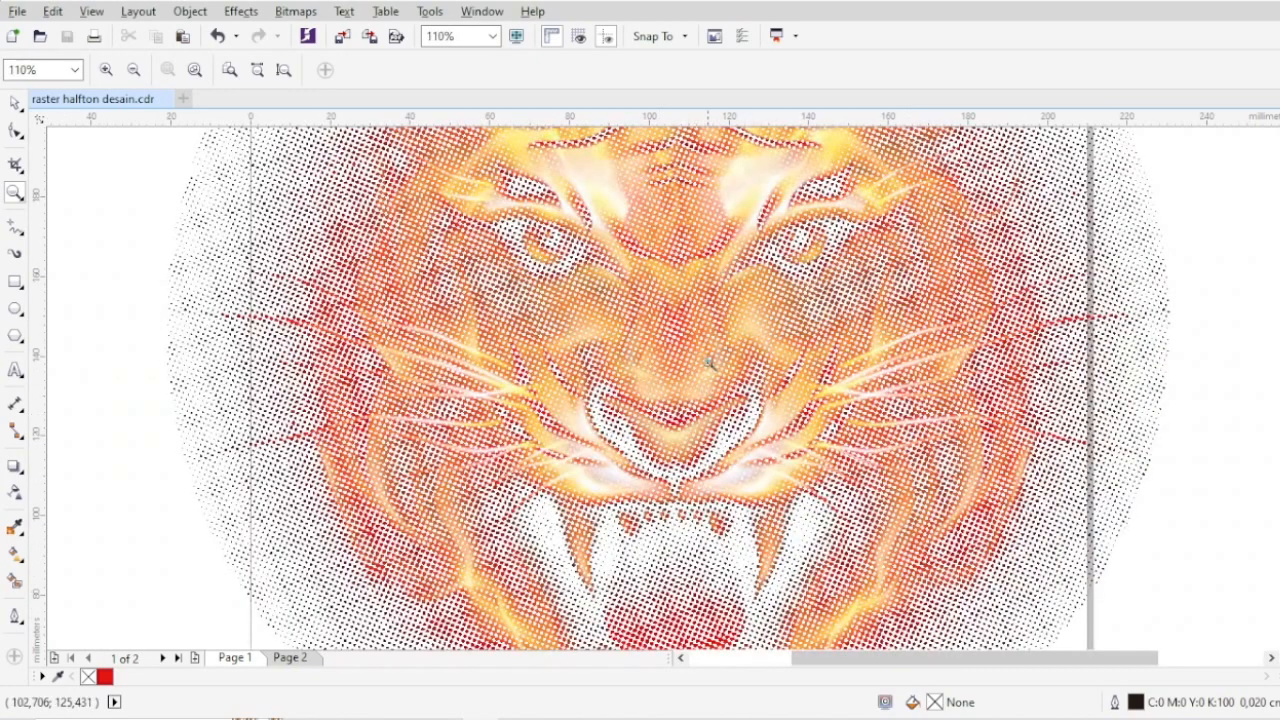
left_click(683, 355)
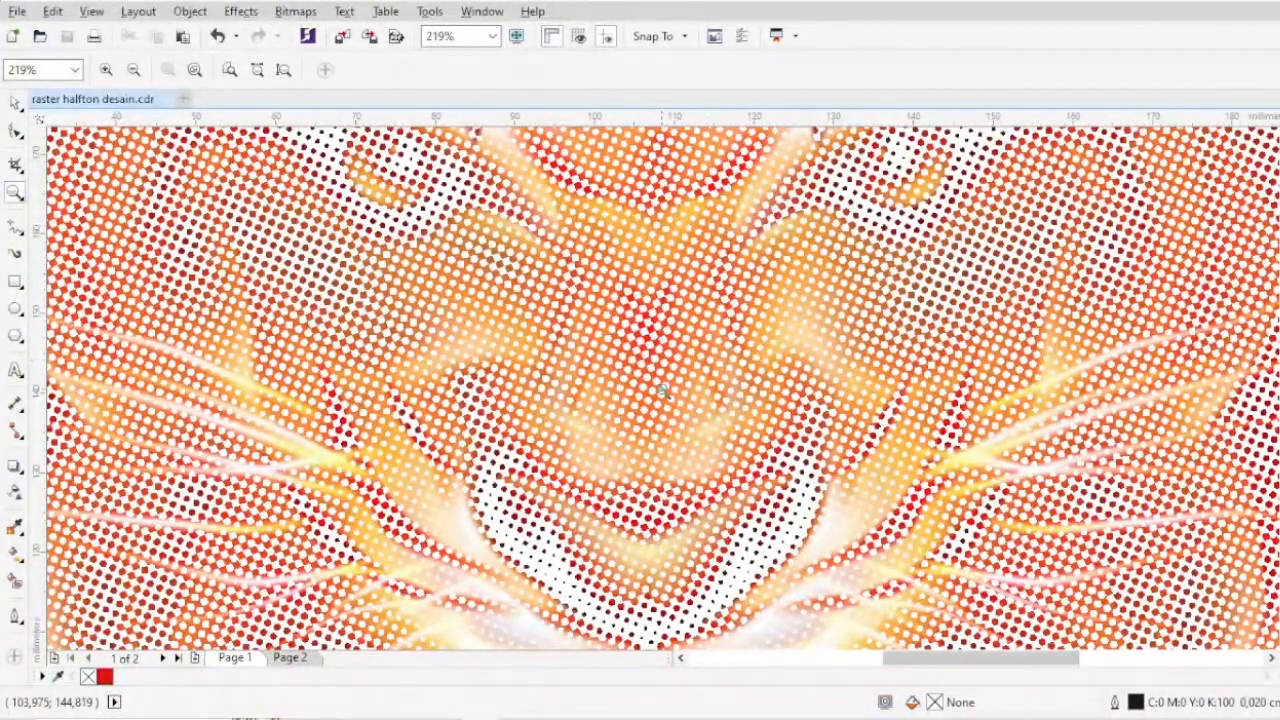
left_click(663, 392)
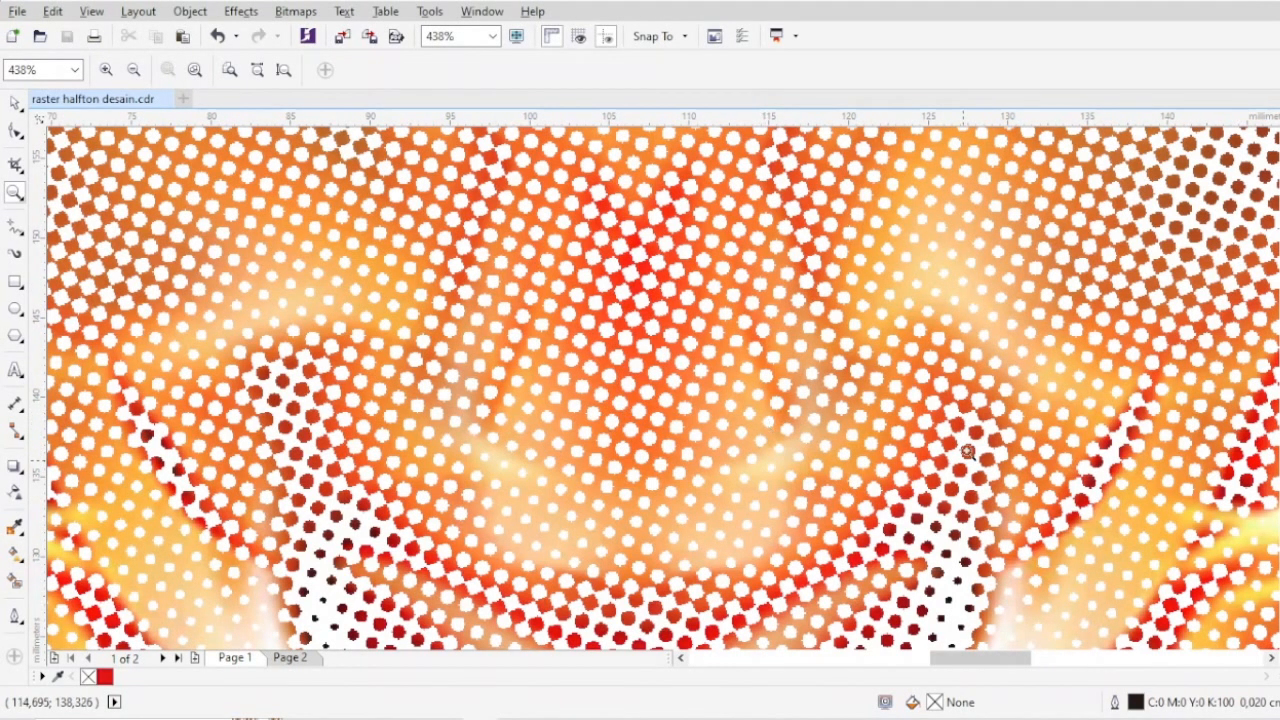
right_click(690, 393)
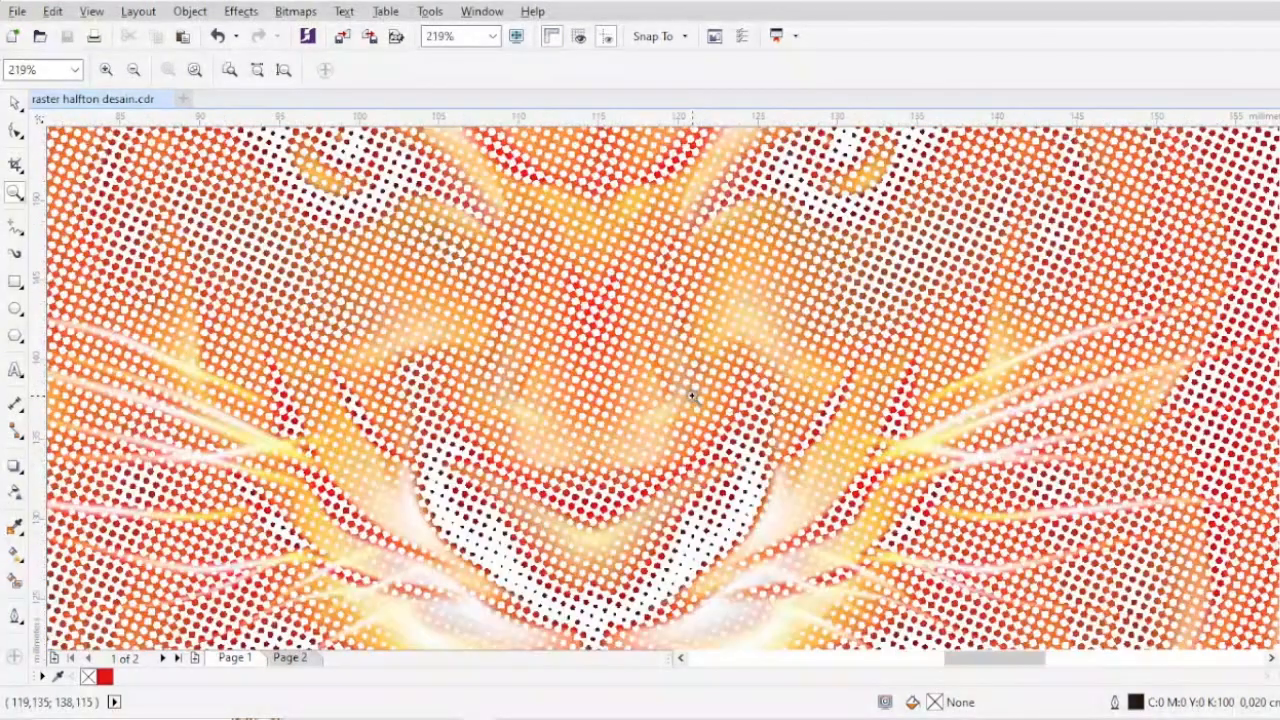
left_click(654, 409)
left_click(652, 405)
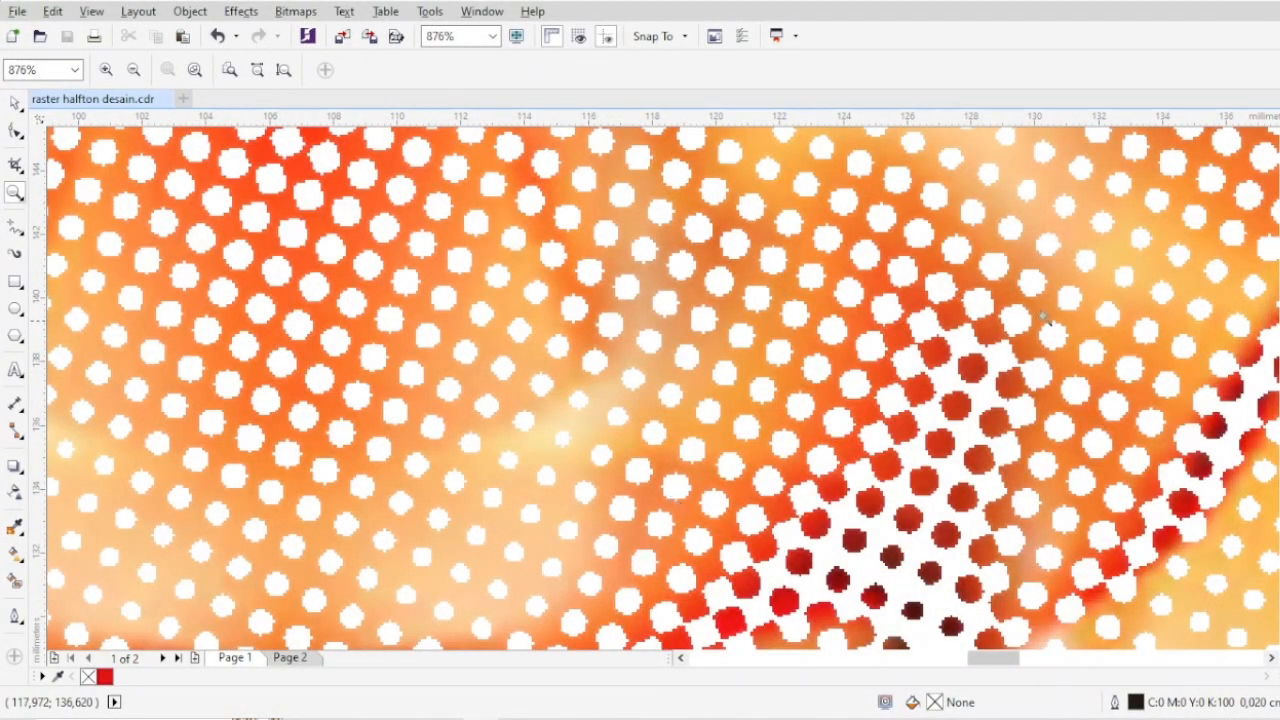
right_click(541, 405)
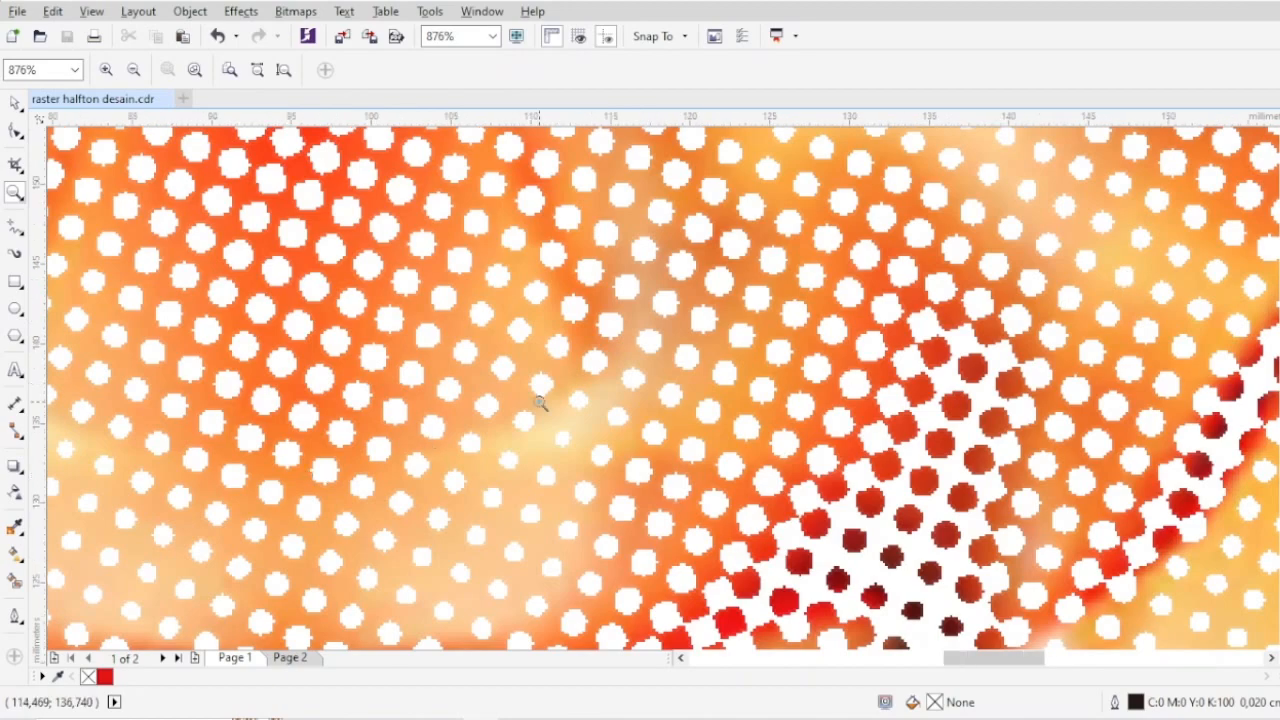
right_click(580, 399)
right_click(580, 399)
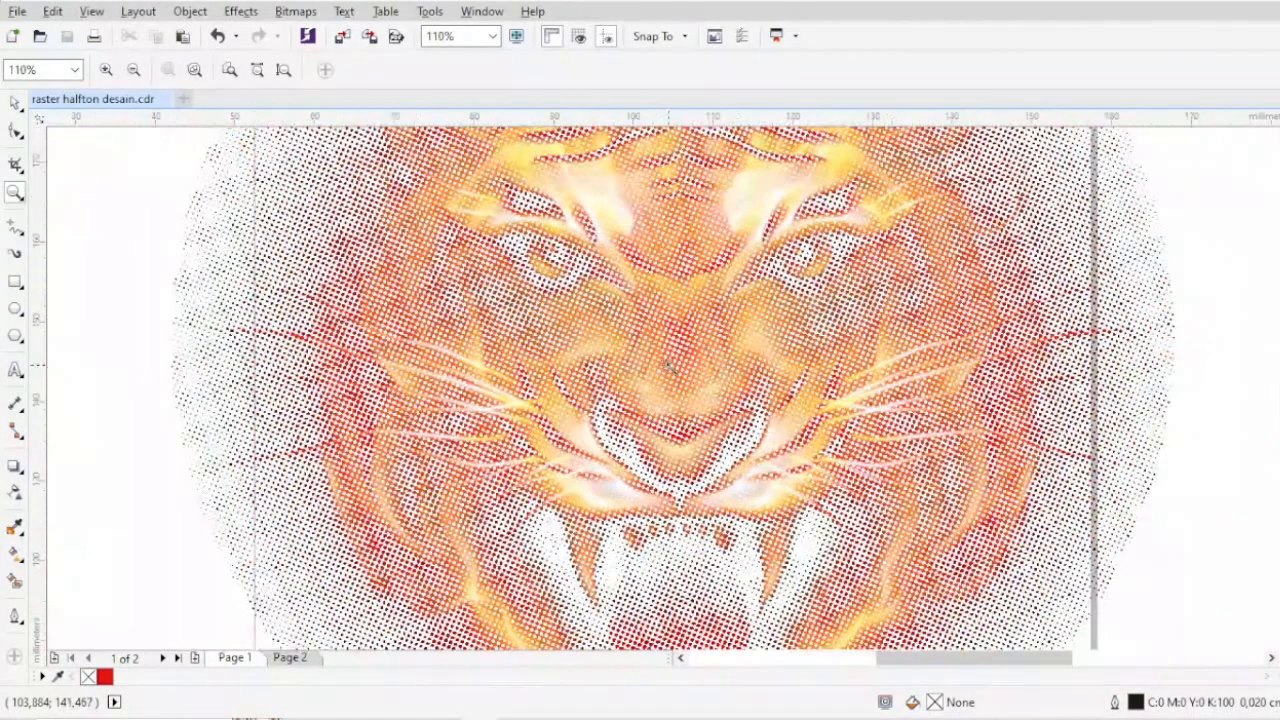
Inspect the gaps between the halftone dots on the bridge of the tiger's nose, and return to the whole design
left_click(668, 367)
left_click(668, 367)
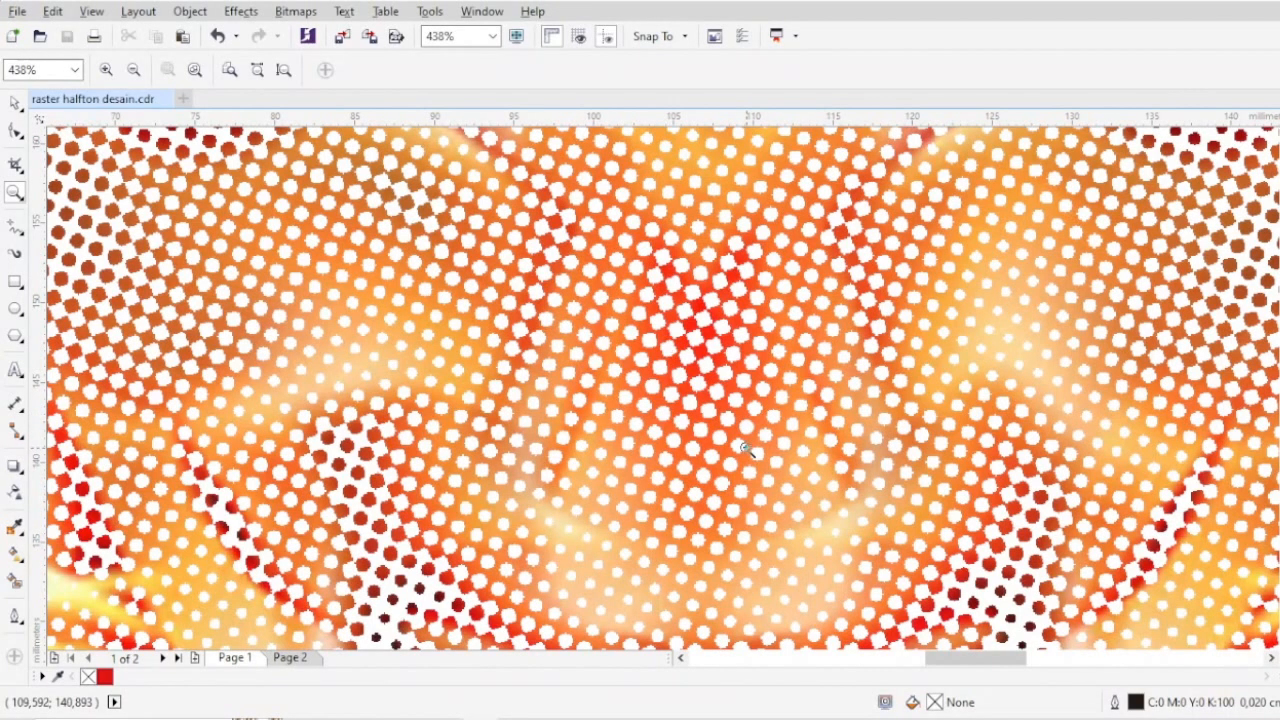
left_click(757, 388)
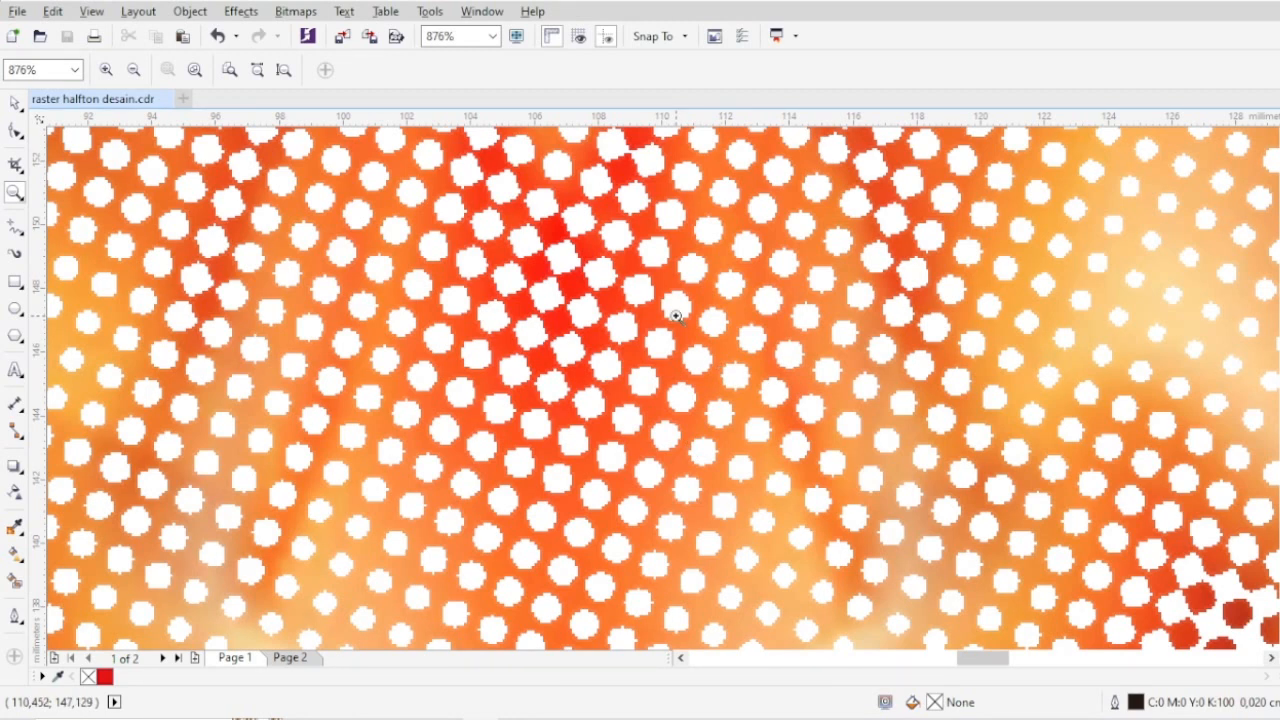
right_click(553, 384)
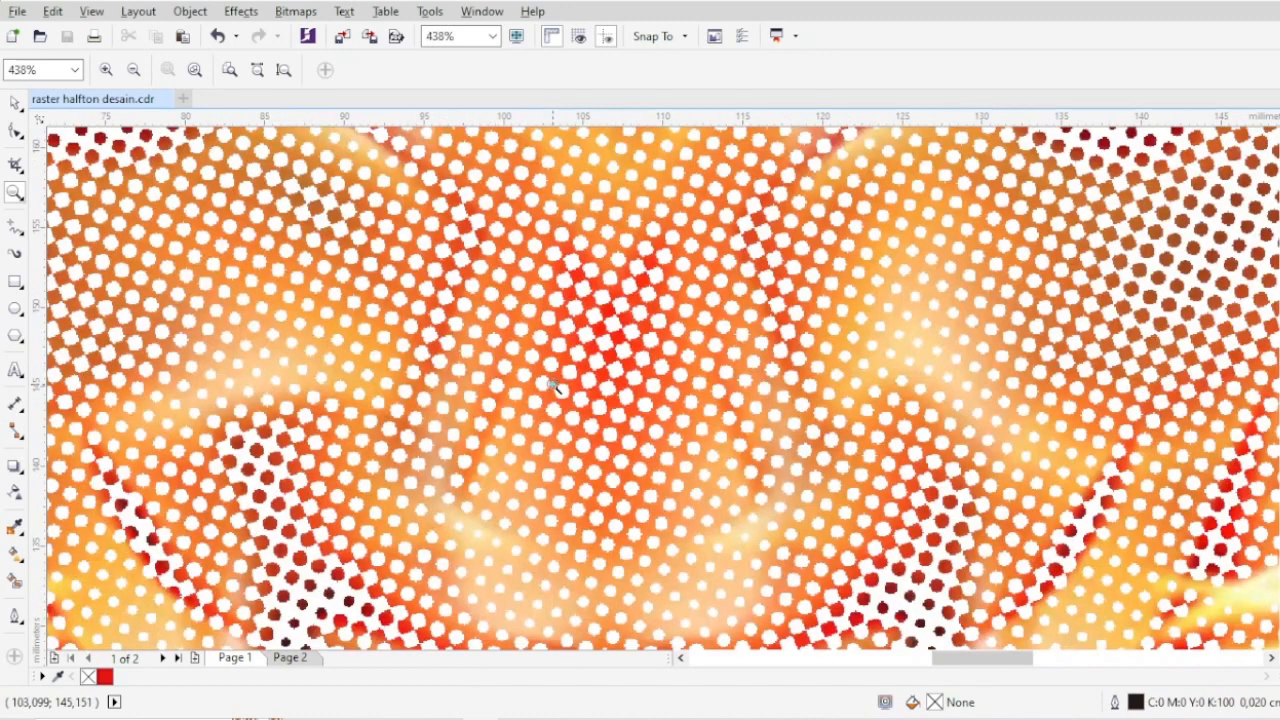
left_click(642, 393)
right_click(683, 409)
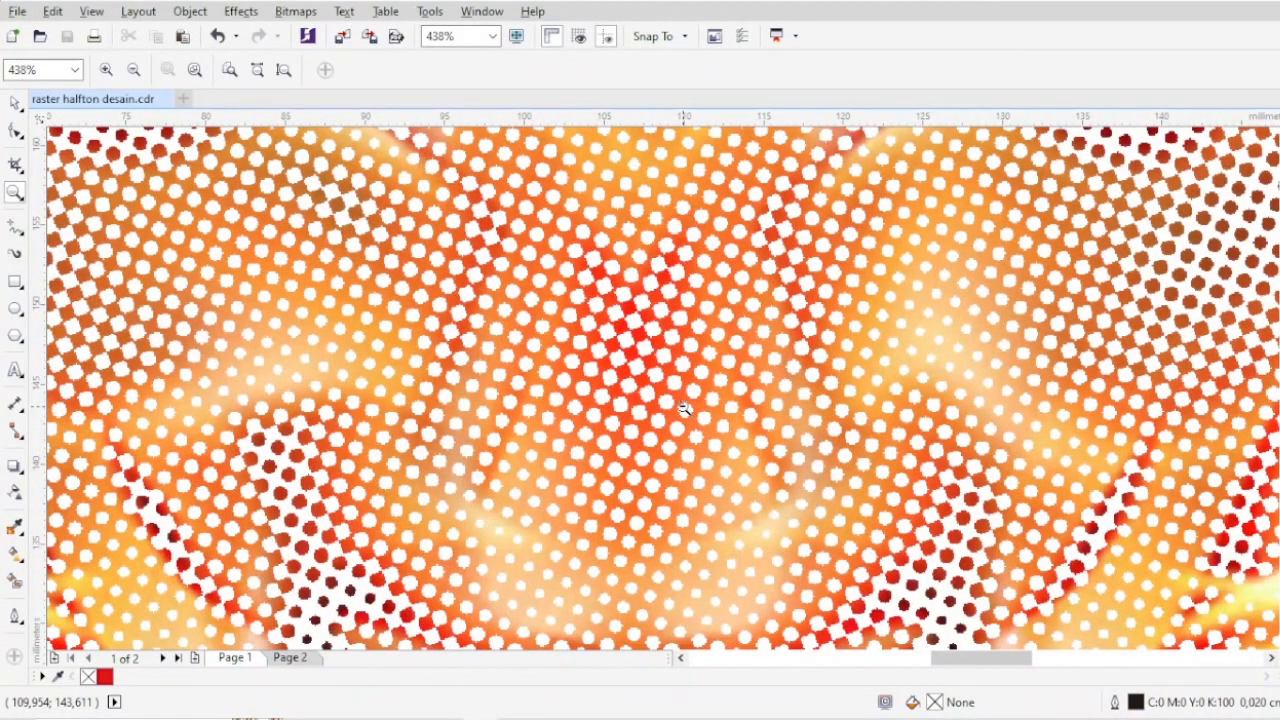
right_click(683, 409)
right_click(683, 409)
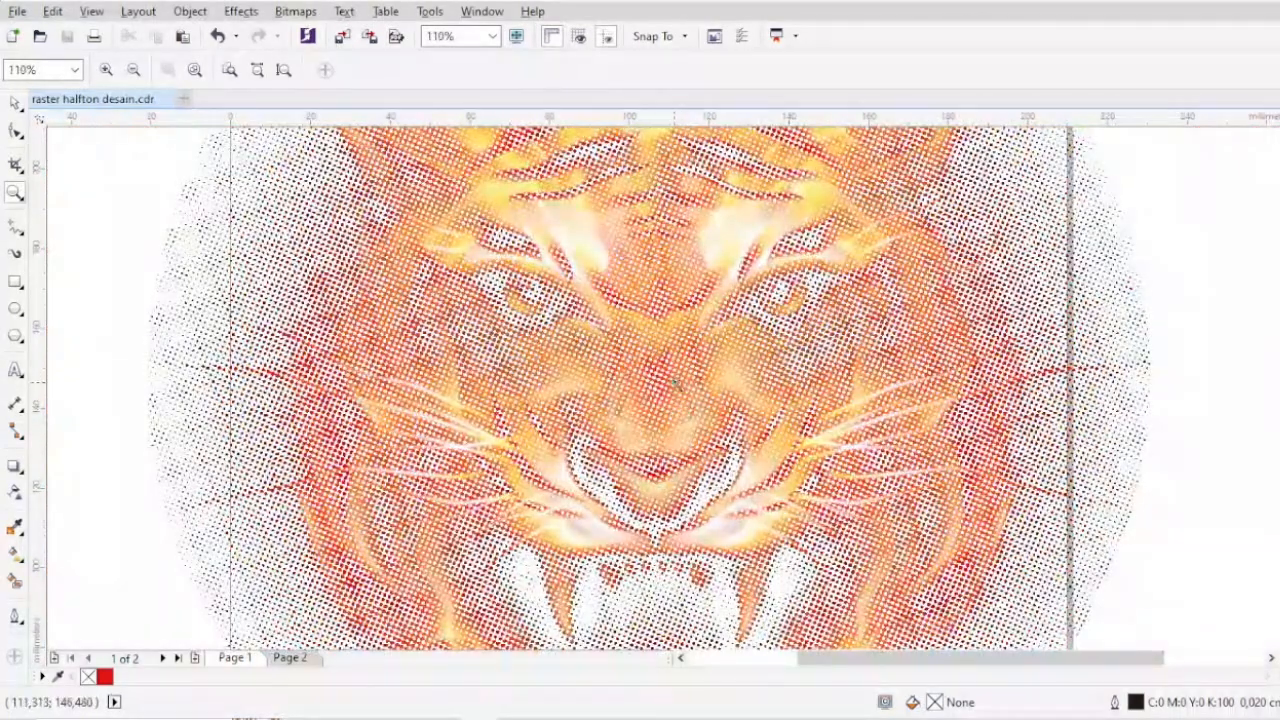
left_click(676, 383)
right_click(676, 383)
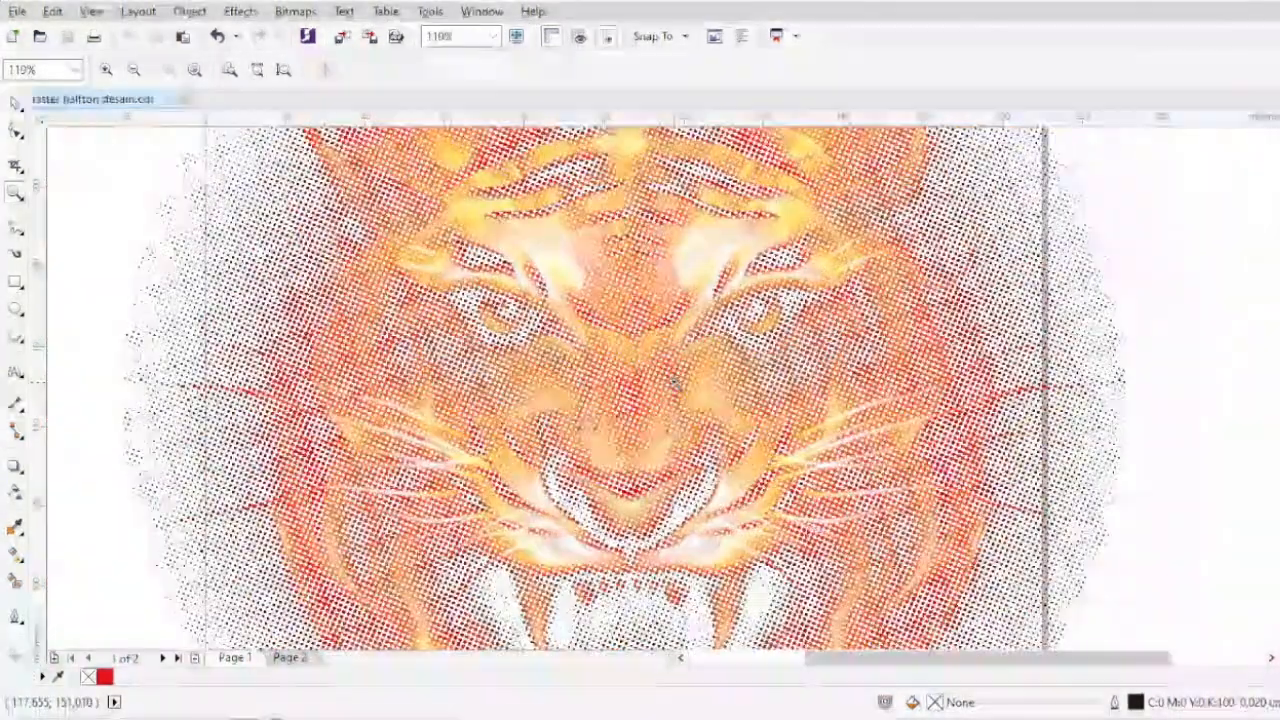
right_click(676, 383)
key("space")
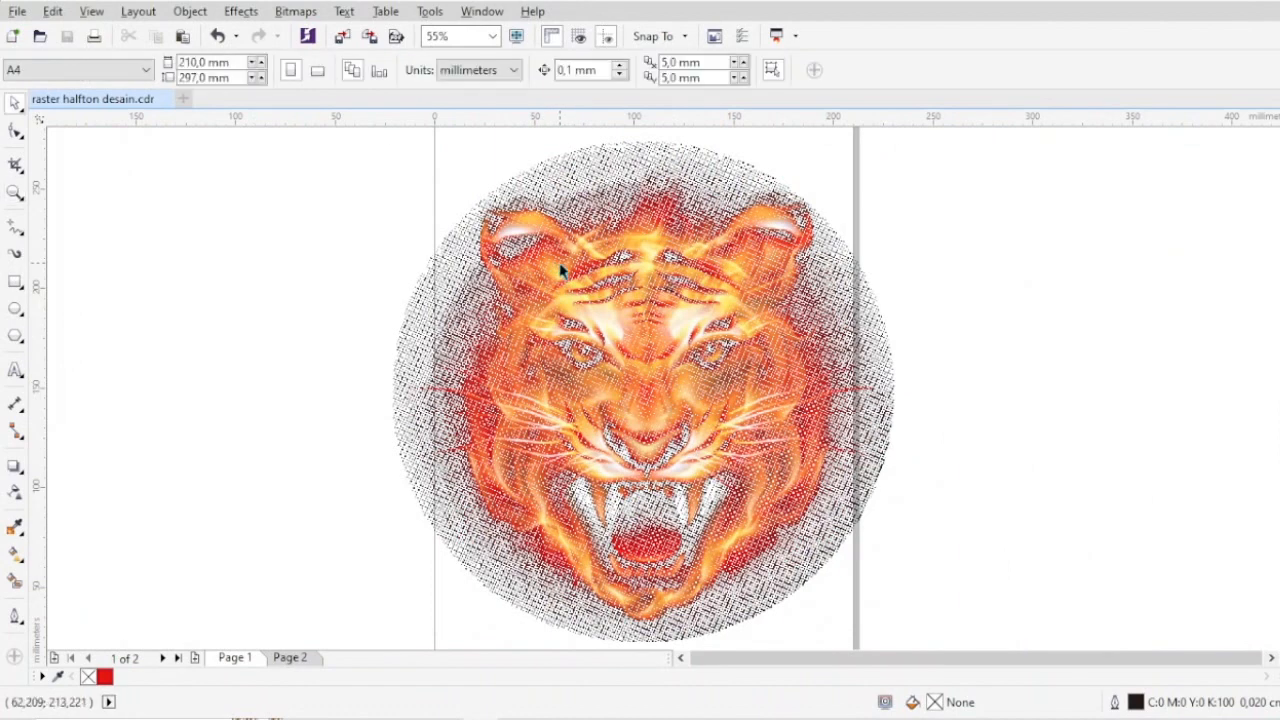
Select the halftone tiger bitmap and open the T-shirt mockup file "Kaos oblong.cdr" from File Explorer
left_click(561, 270)
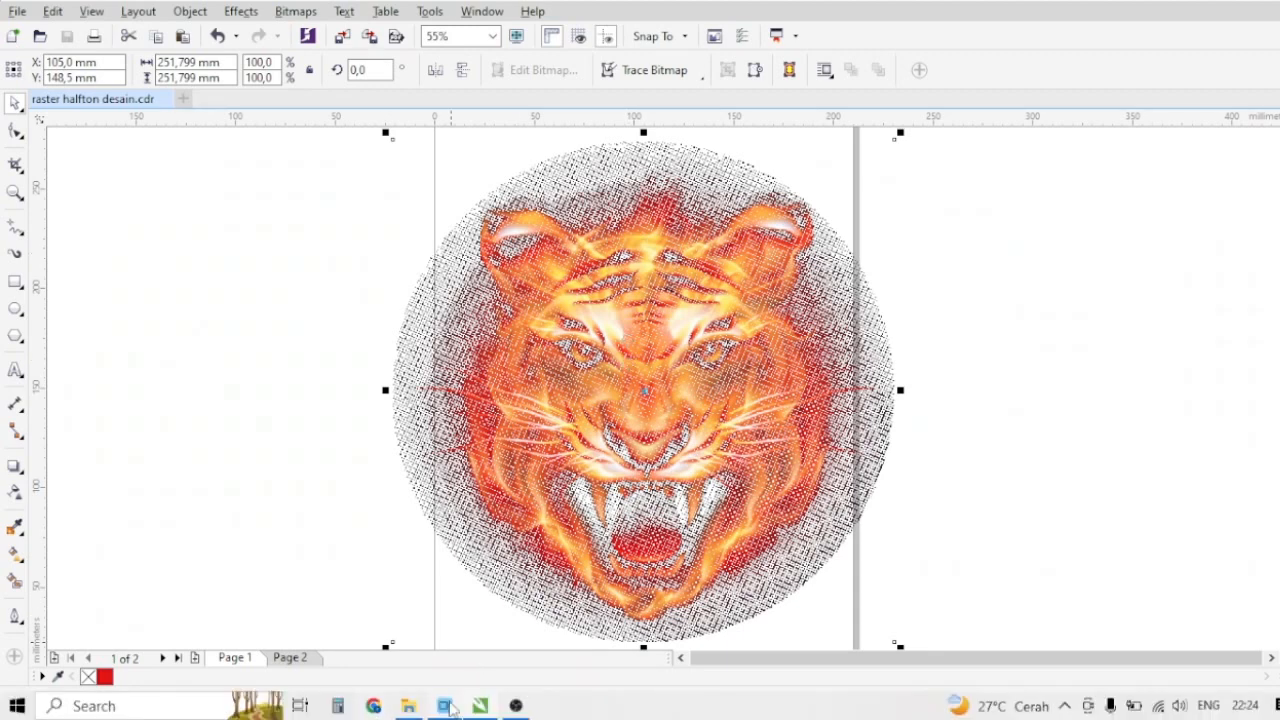
left_click(410, 707)
left_click(783, 523)
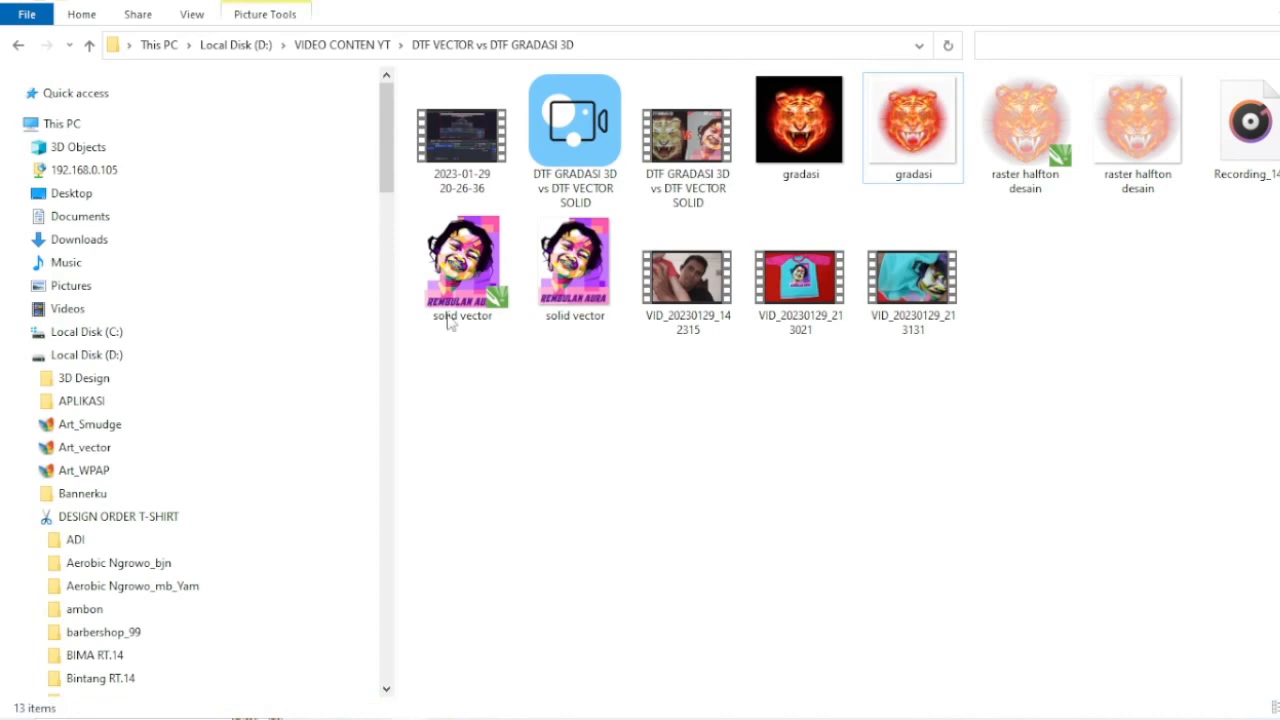
key("alt+Left")
left_click_drag(800, 260, 1064, 96)
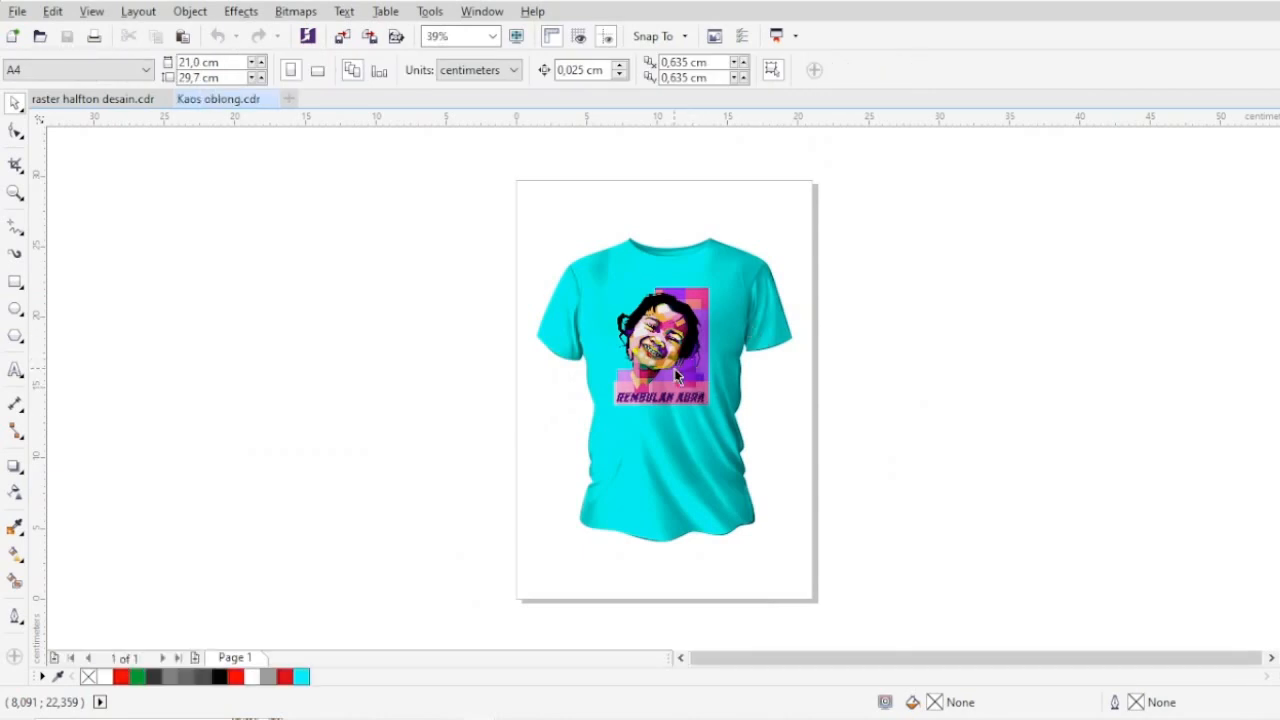
Delete the portrait print from the T-shirt mockup and recolour the shirt black
left_click(674, 368)
left_click_drag(676, 368, 286, 420)
left_click(688, 348)
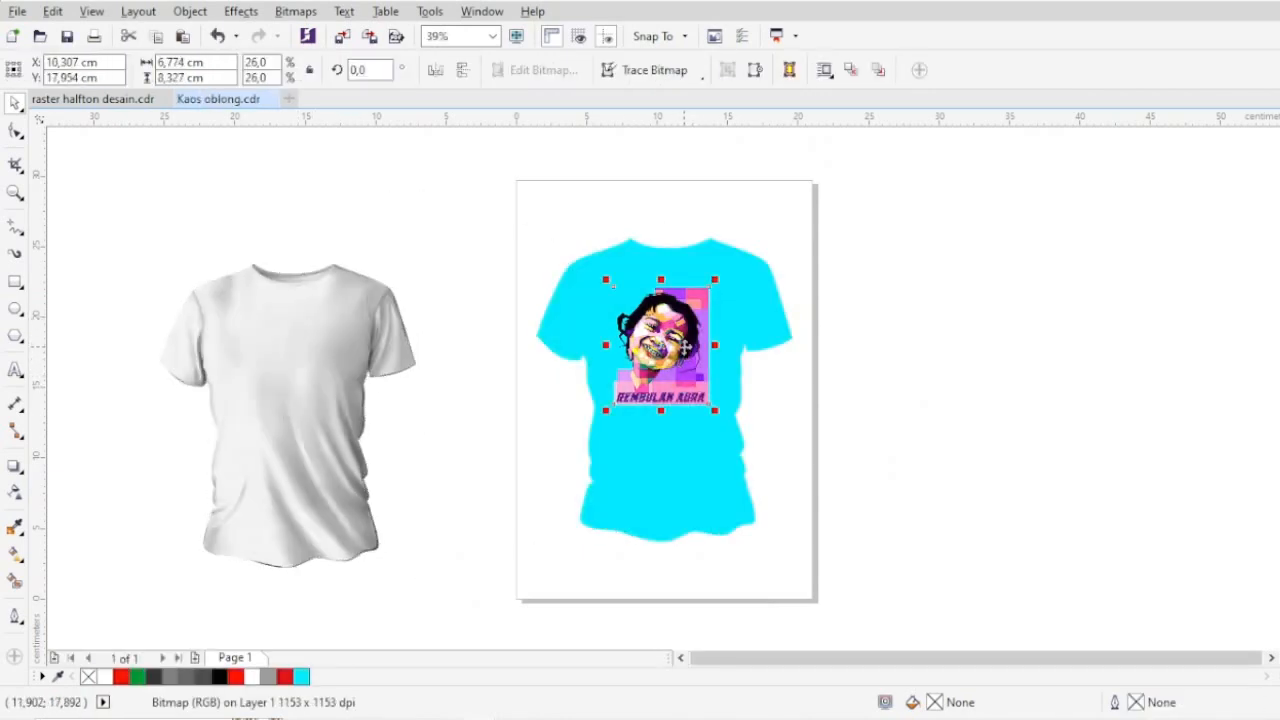
key("Delete")
left_click(686, 353)
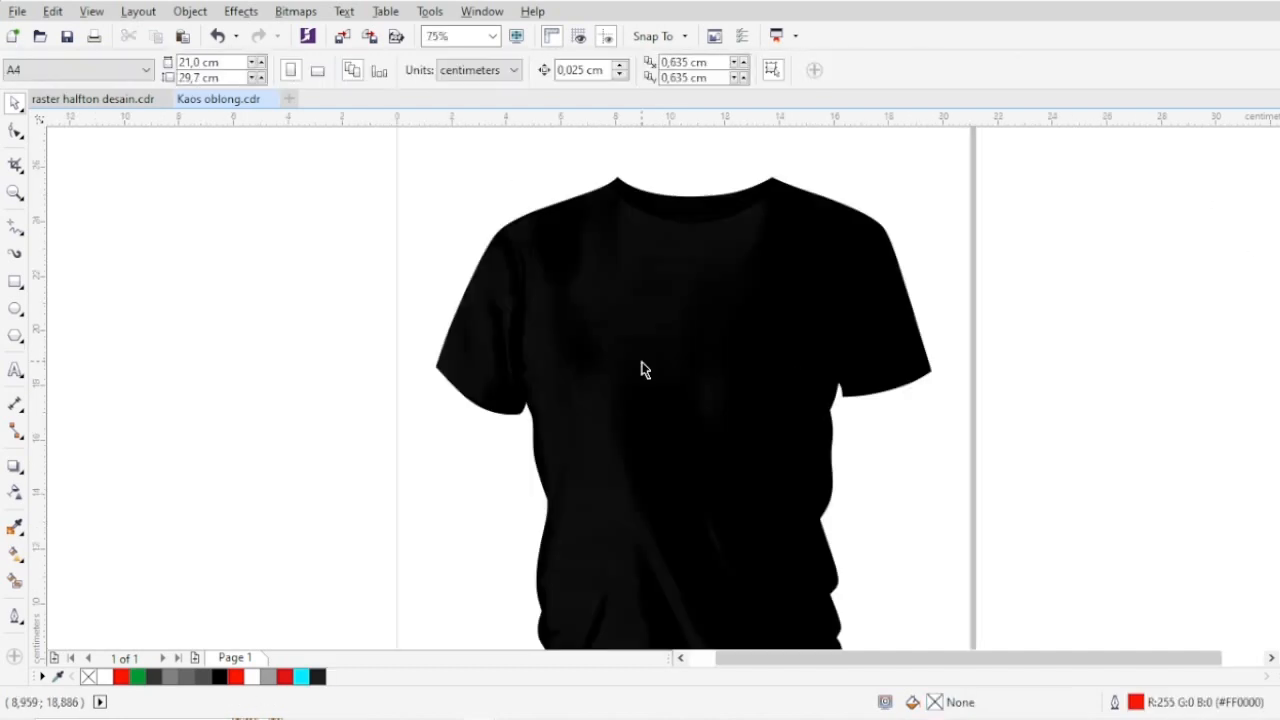
scroll(640, 369, "down", 2)
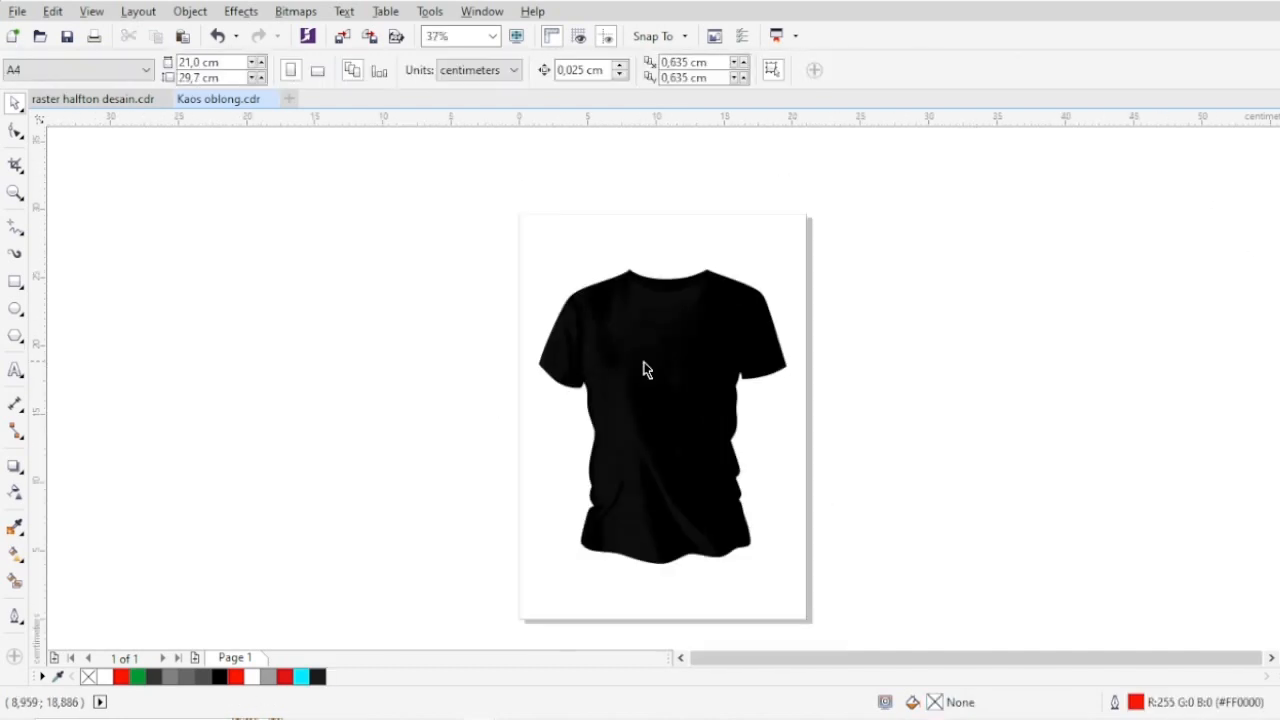
Copy the halftone tiger from "raster halfton desain.cdr" into "Kaos oblong.cdr" and scale it to 37.5% on the shirt's chest
left_click(118, 111)
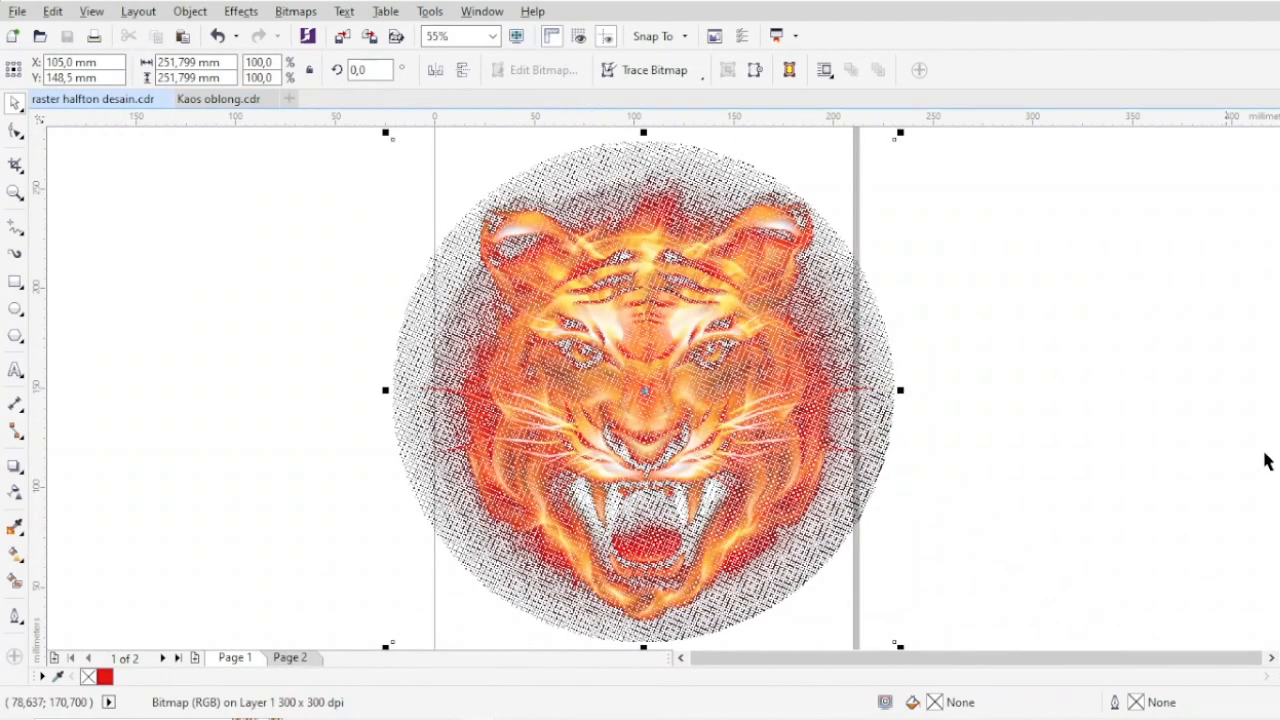
left_click(218, 99)
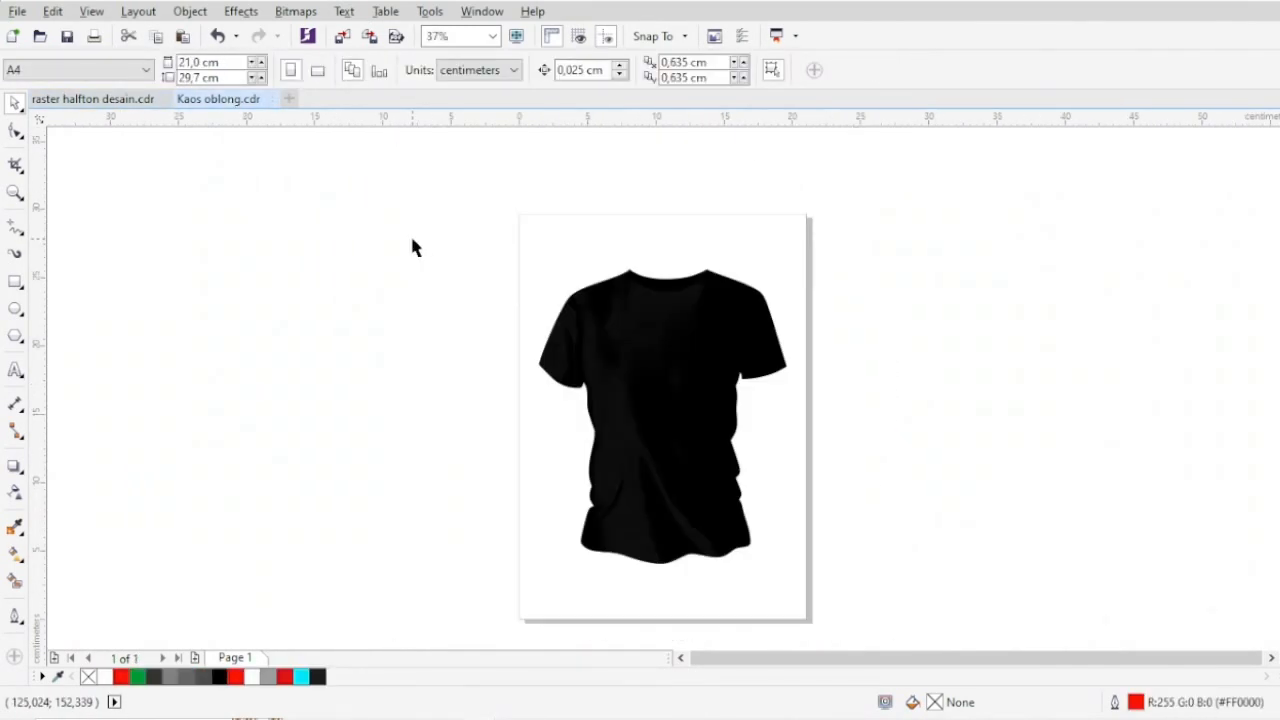
key("ctrl+v")
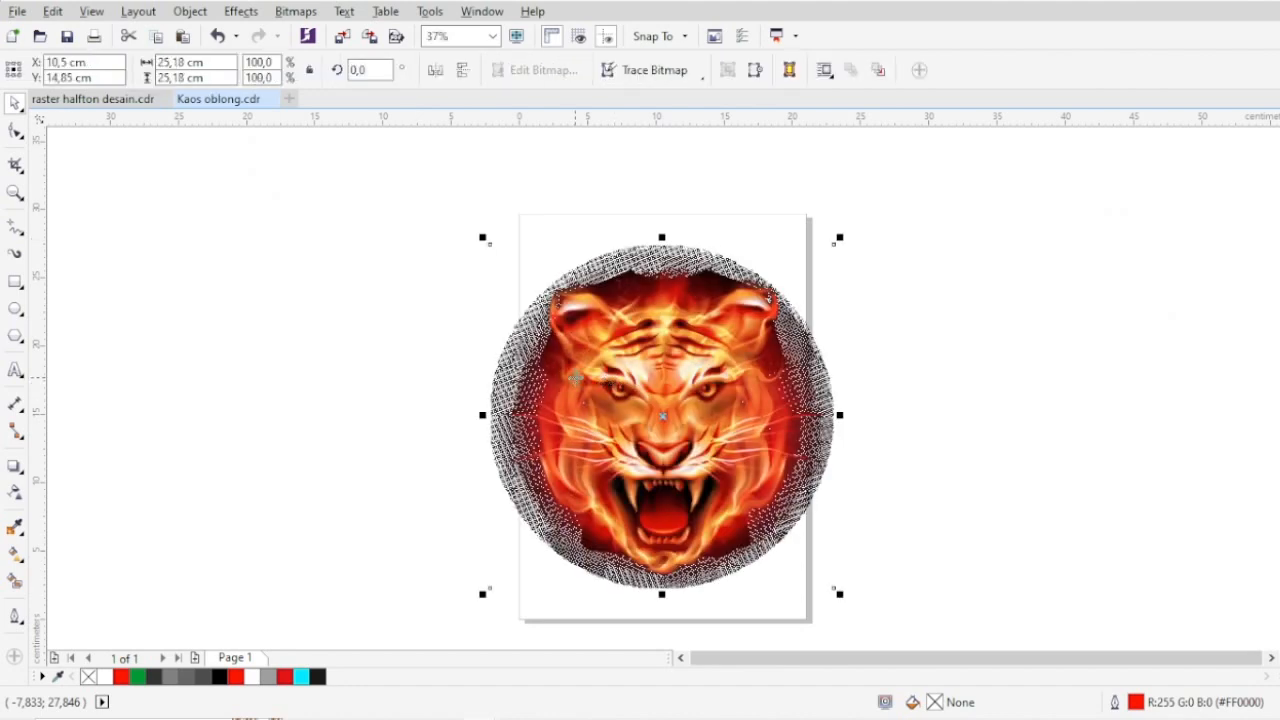
left_click_drag(838, 594, 725, 479)
scroll(652, 355, "up", 2)
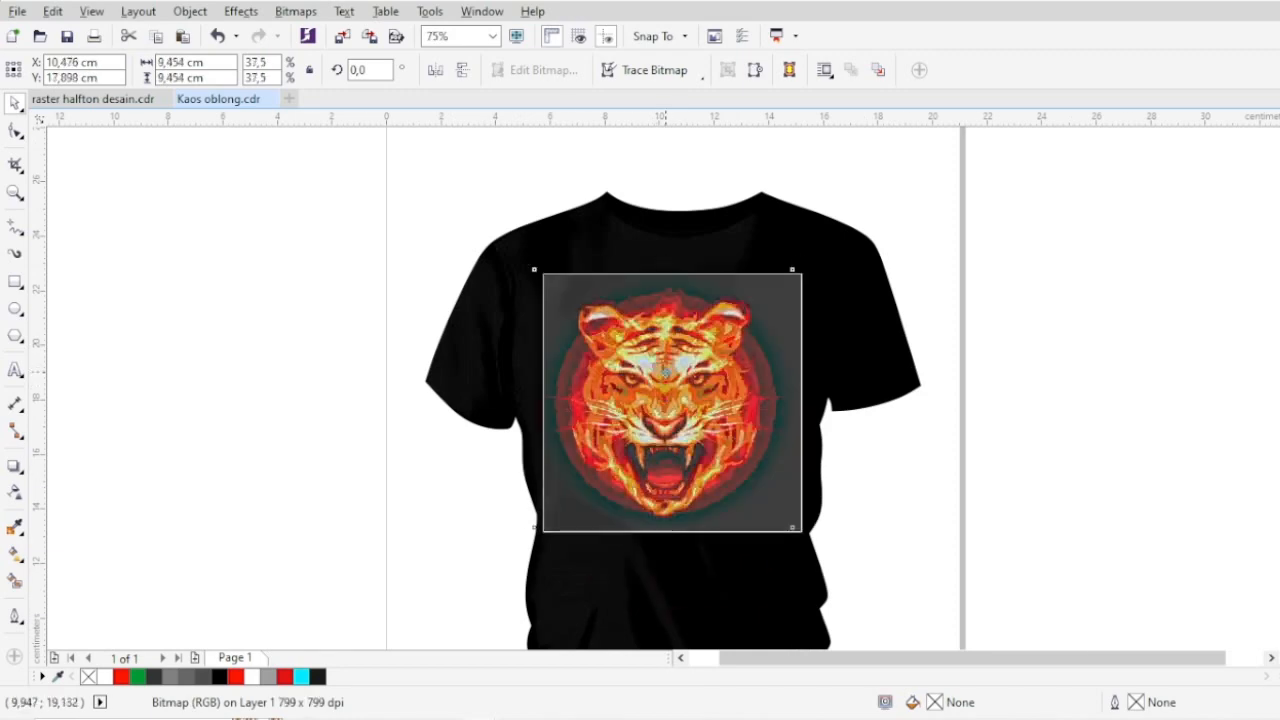
Examine the halftone tiger's faded edge and eye area against the black fabric, and compare it with the overall shirt view
scroll(563, 349, "up", 6)
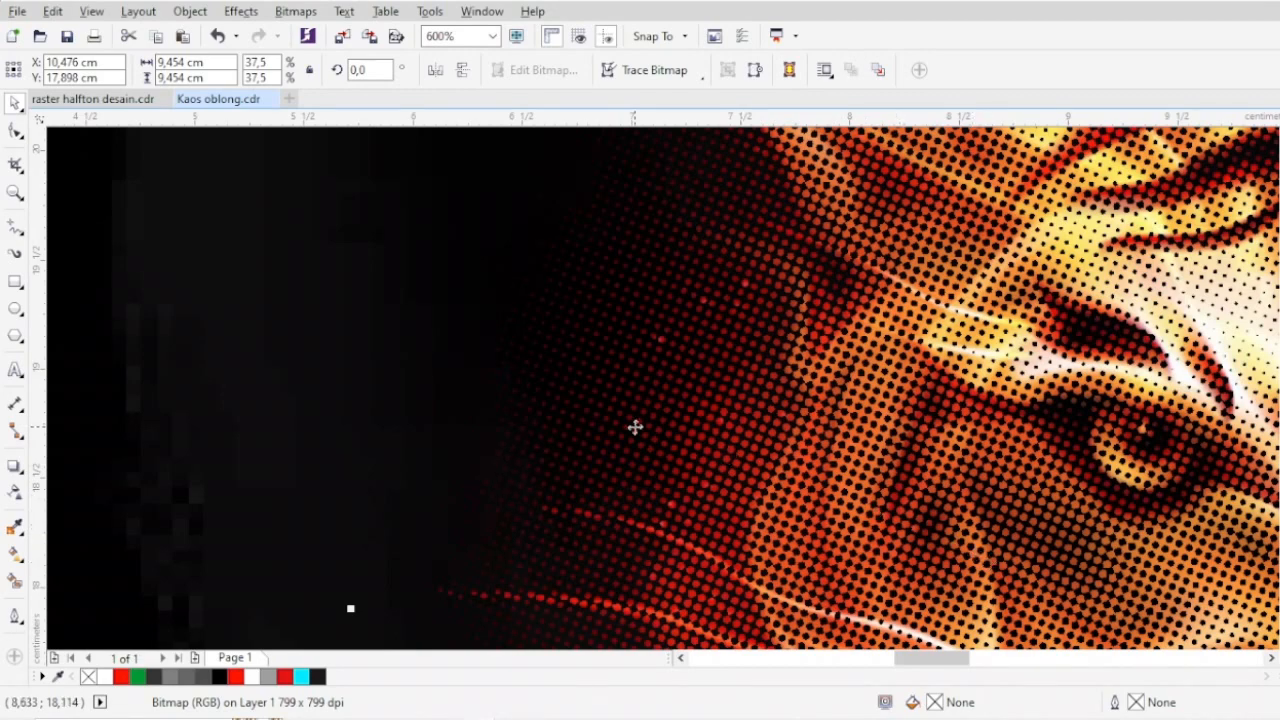
scroll(459, 347, "down", 2)
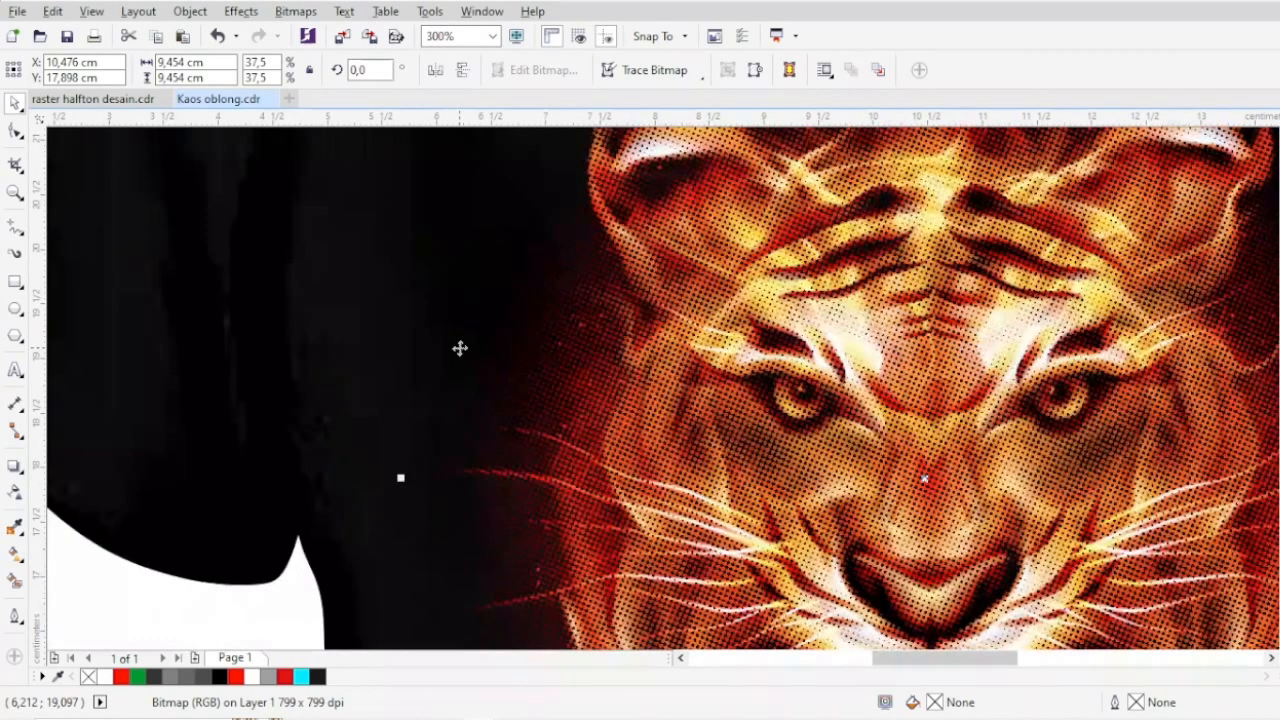
scroll(540, 350, "down", 2)
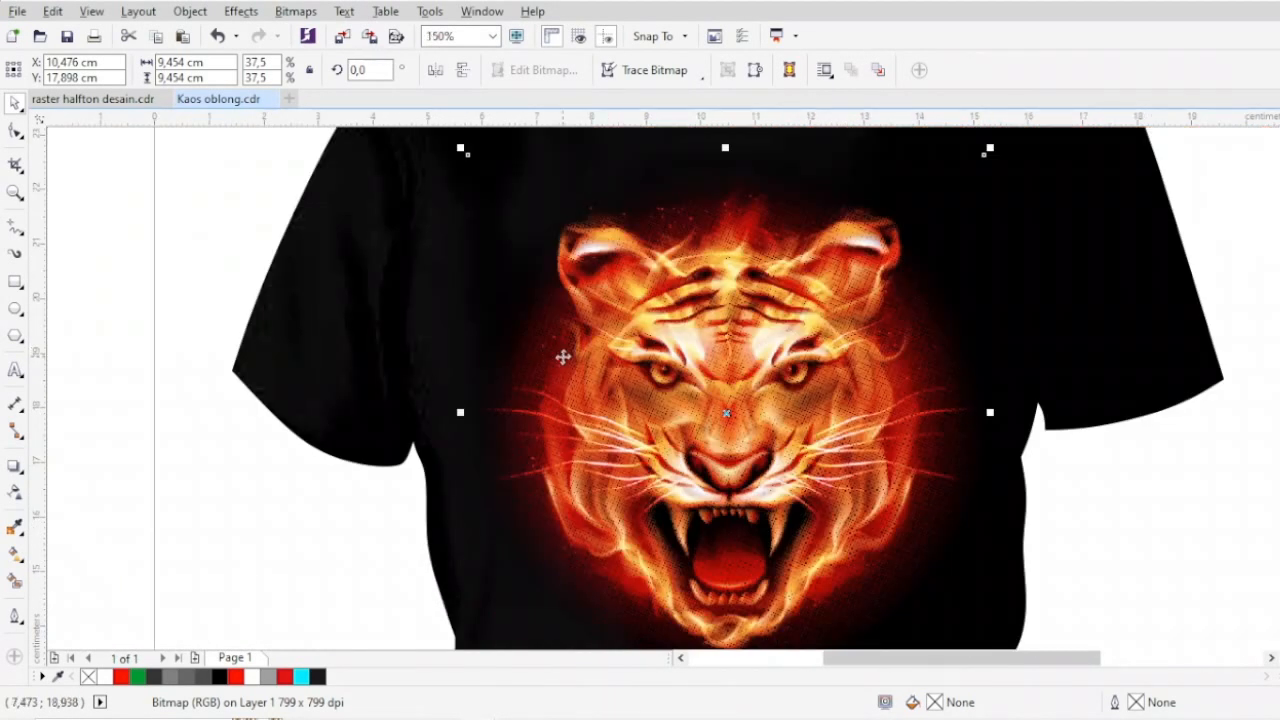
scroll(645, 380, "down", 4)
scroll(640, 395, "up", 2)
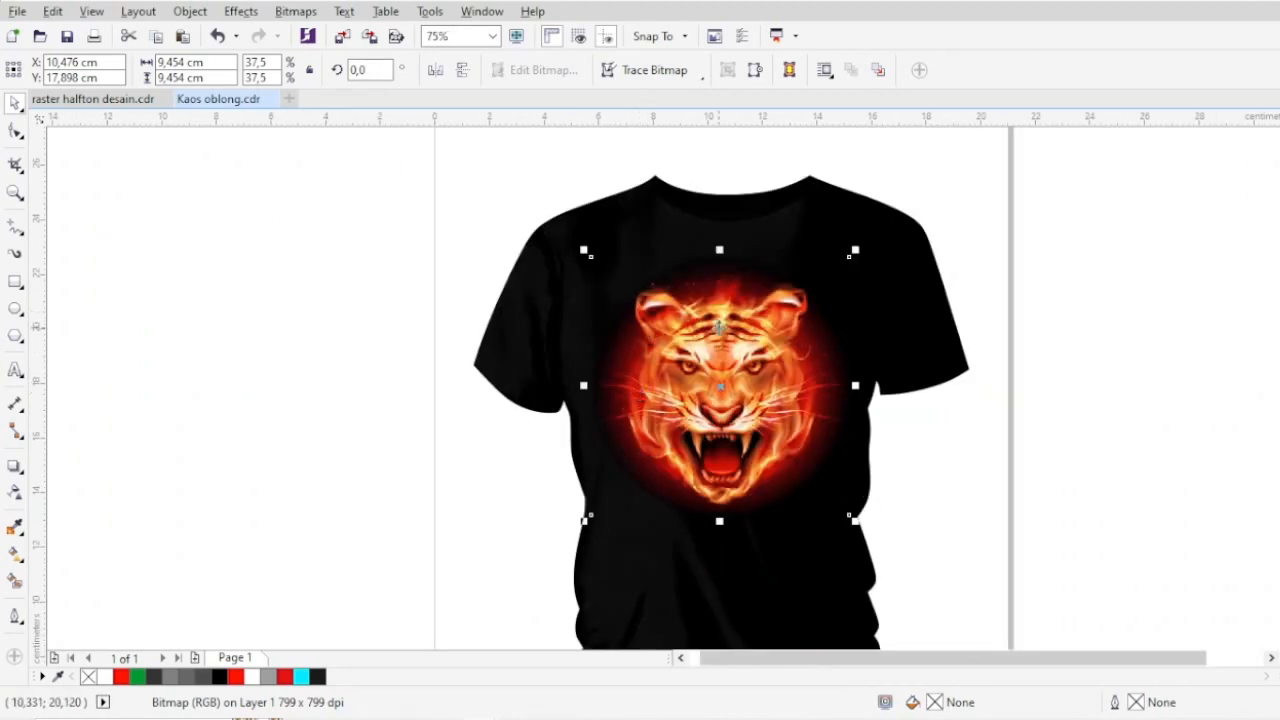
Examine the halftone dots across the tiger's face against the black shirt, from the nose and eyes to the mouth
scroll(733, 376, "up", 2)
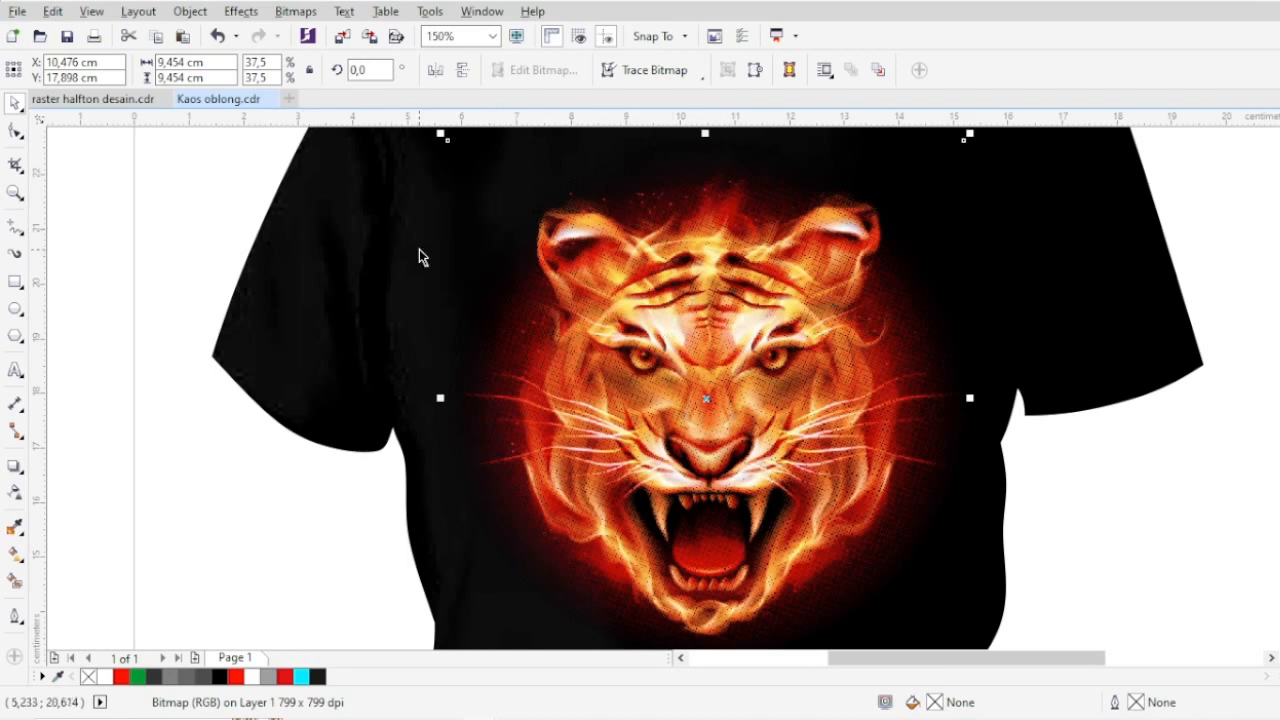
scroll(549, 330, "up", 2)
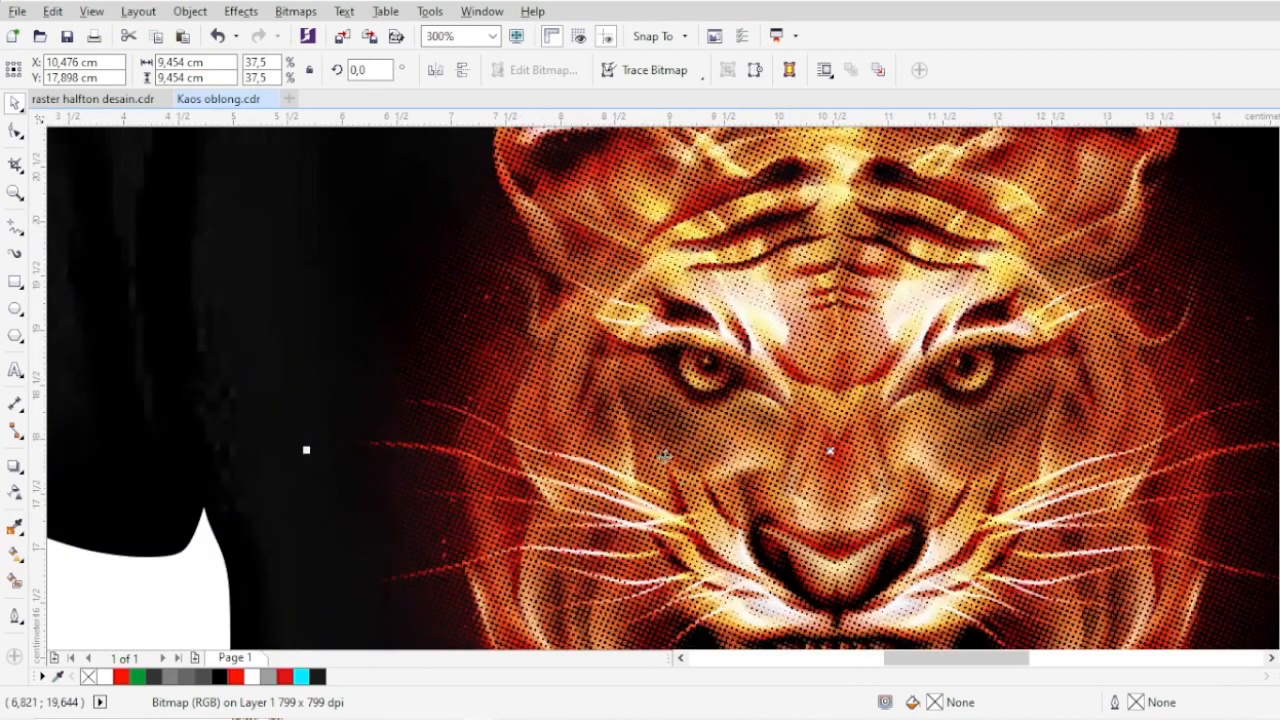
scroll(857, 471, "up", 2)
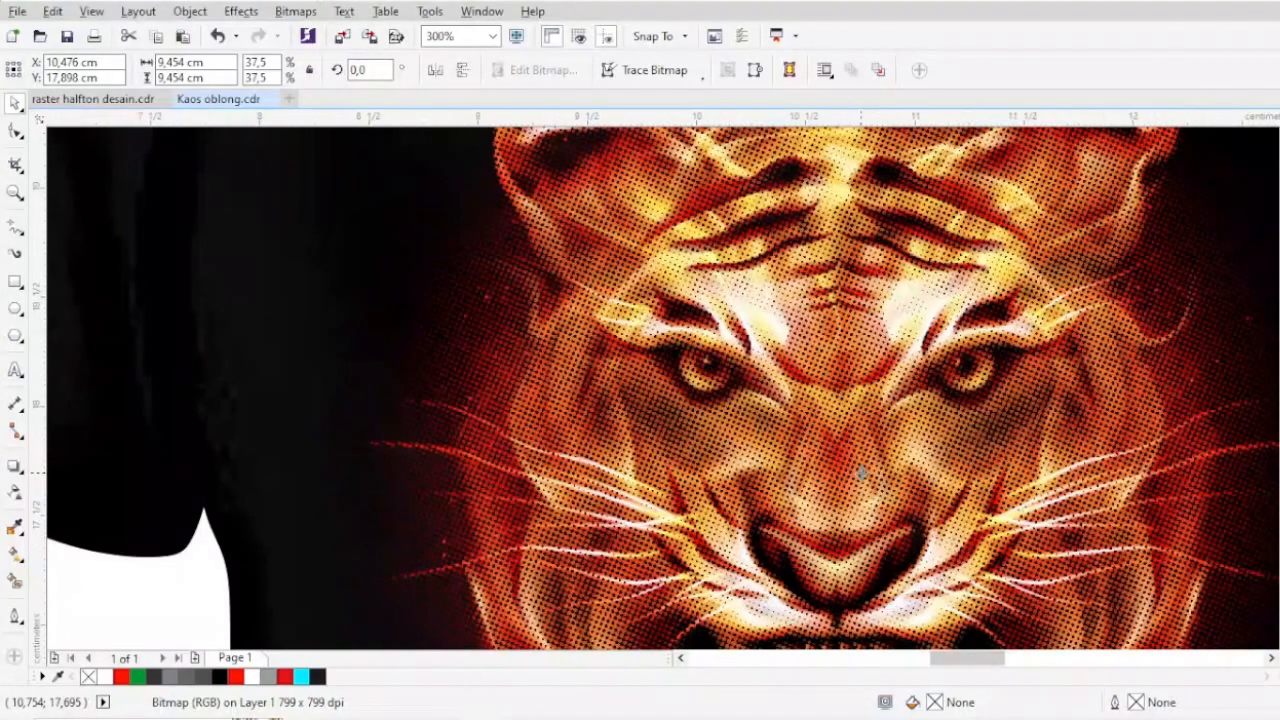
scroll(742, 362, "up", 2)
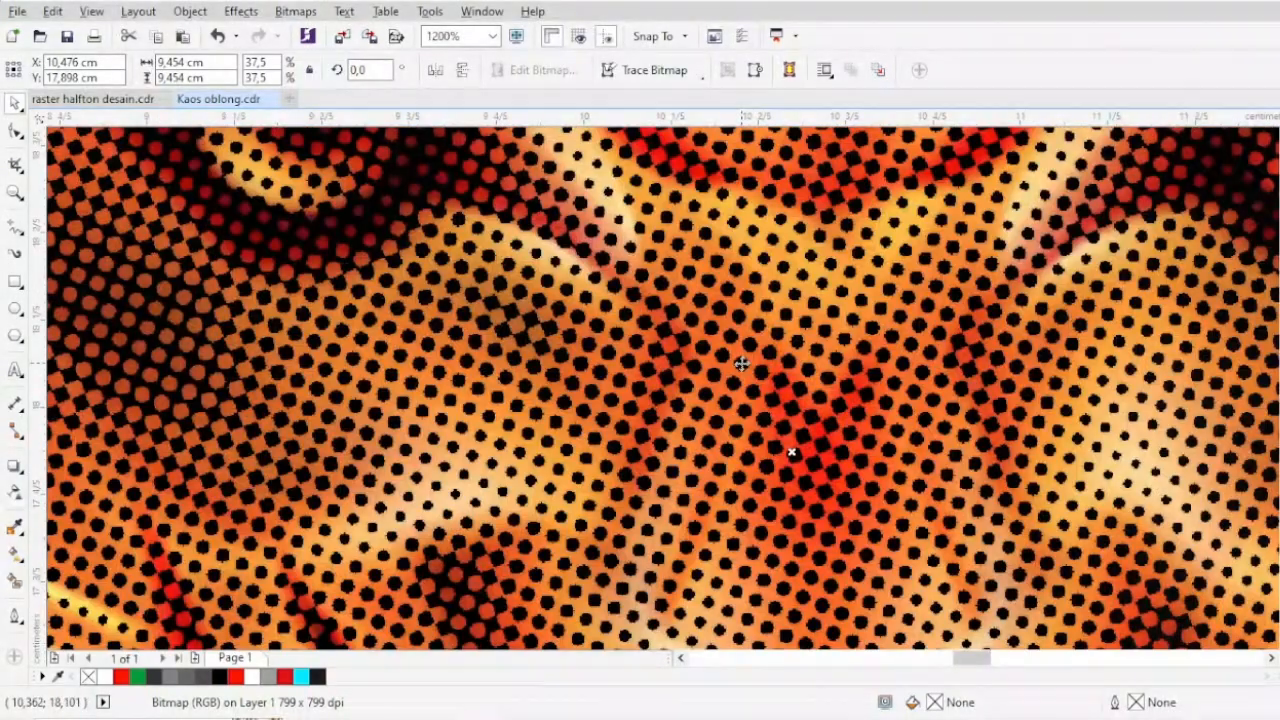
scroll(736, 341, "down", 3)
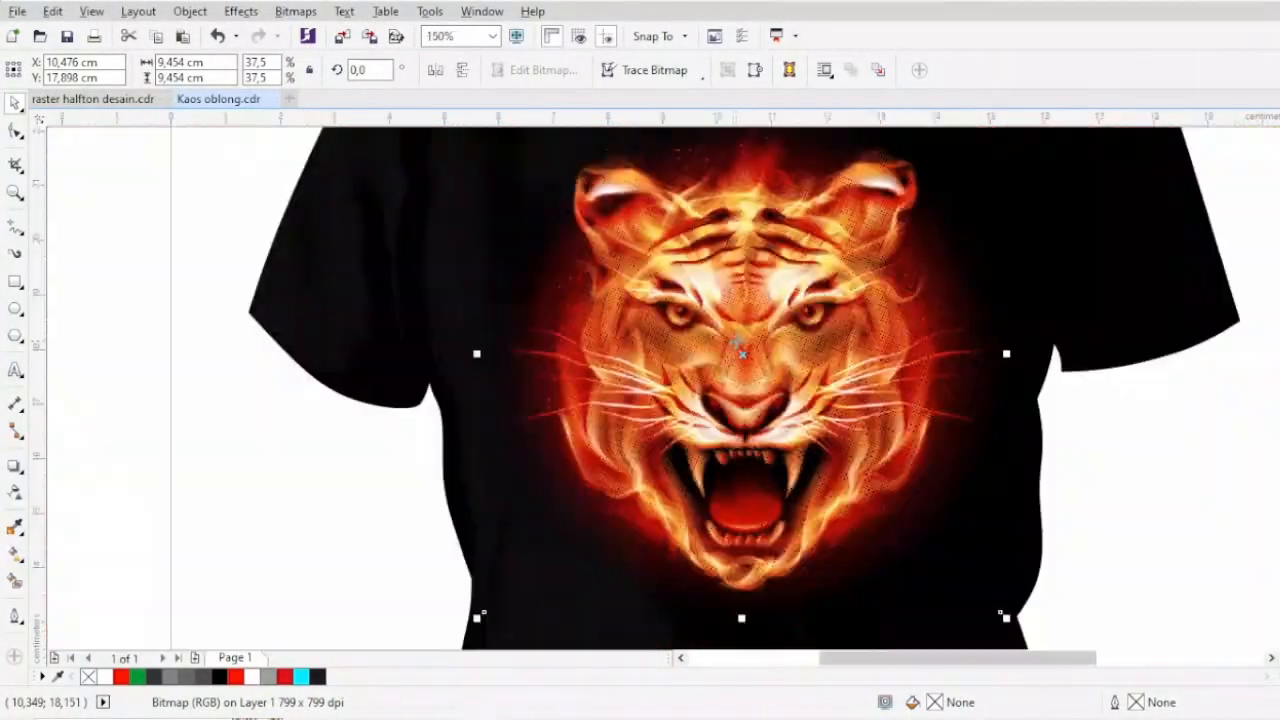
scroll(731, 457, "up", 1)
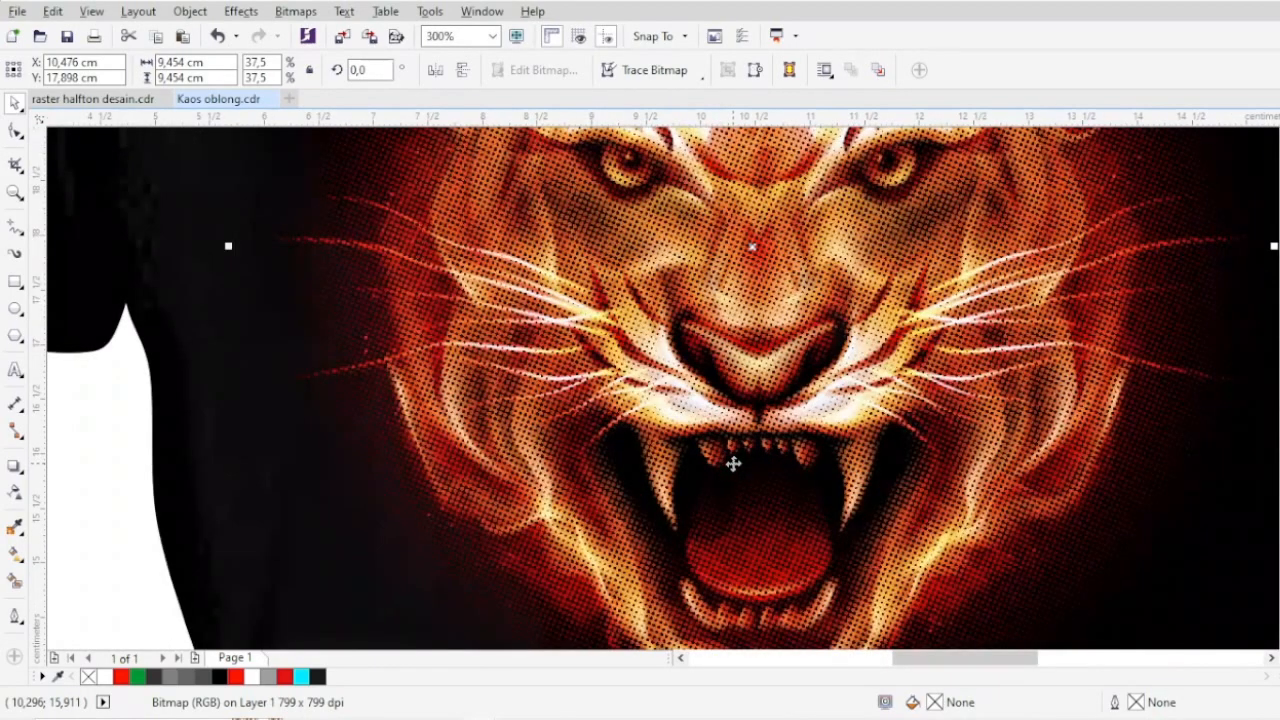
scroll(688, 504, "down", 1)
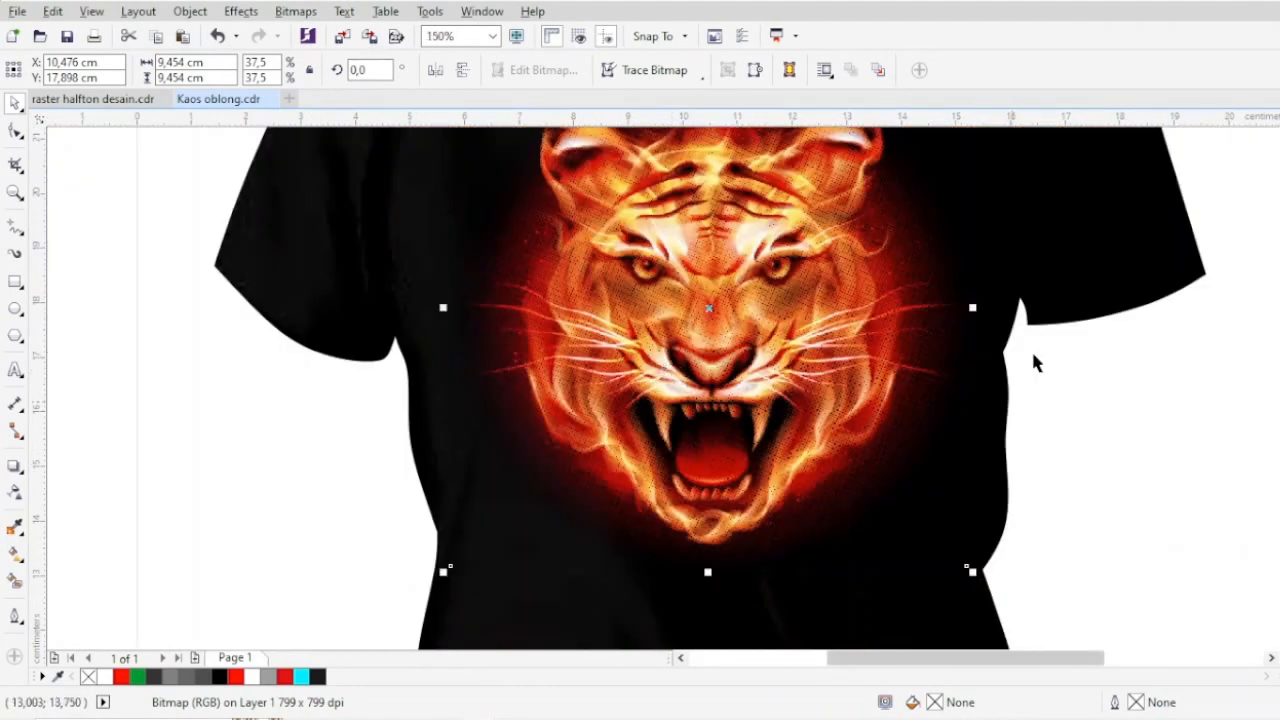
Try recolouring the T-shirt's background rectangle blue (#0000FF) and finally grey (#999999) behind the halftone tiger
left_click(1128, 254)
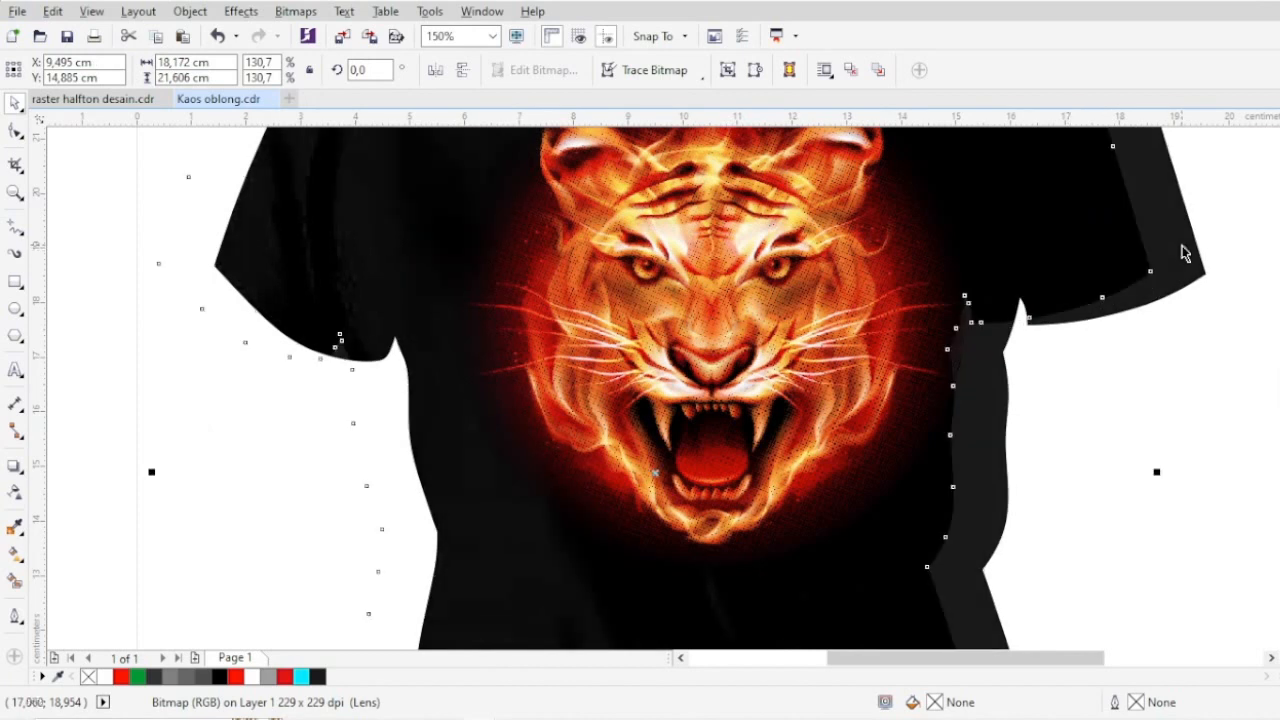
left_click(1279, 346)
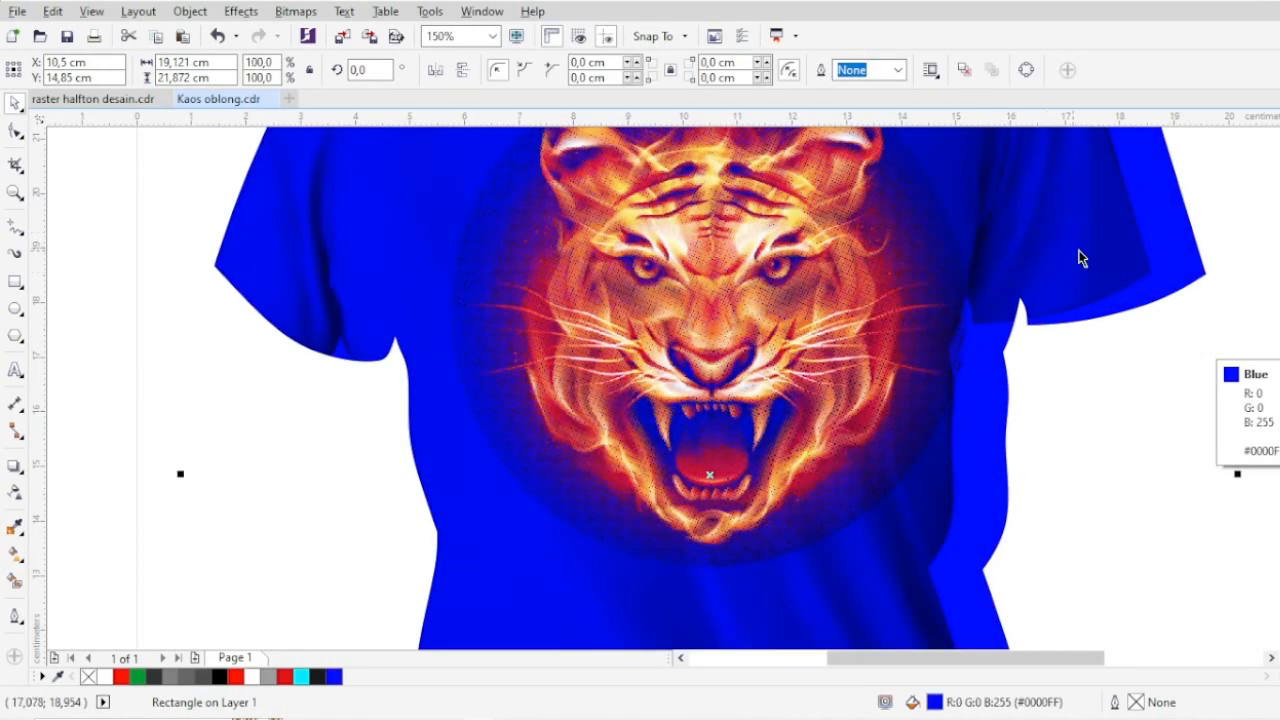
left_click(1186, 261)
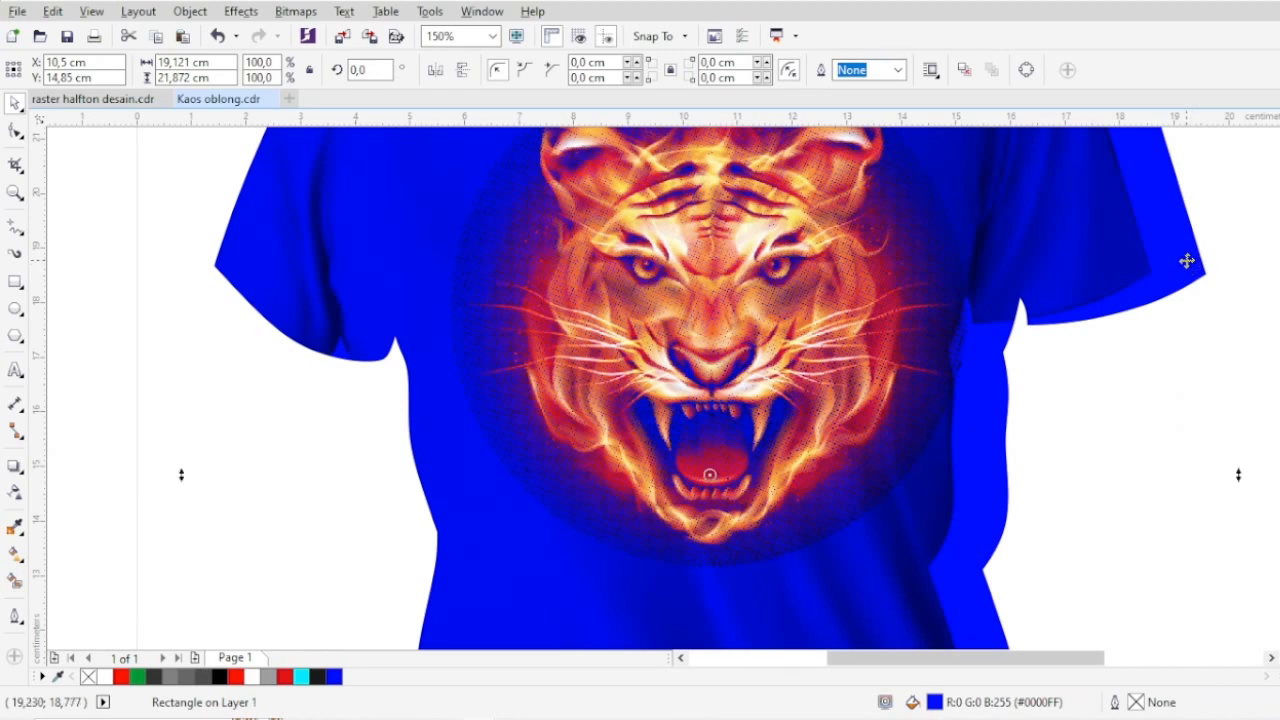
left_click(1184, 260)
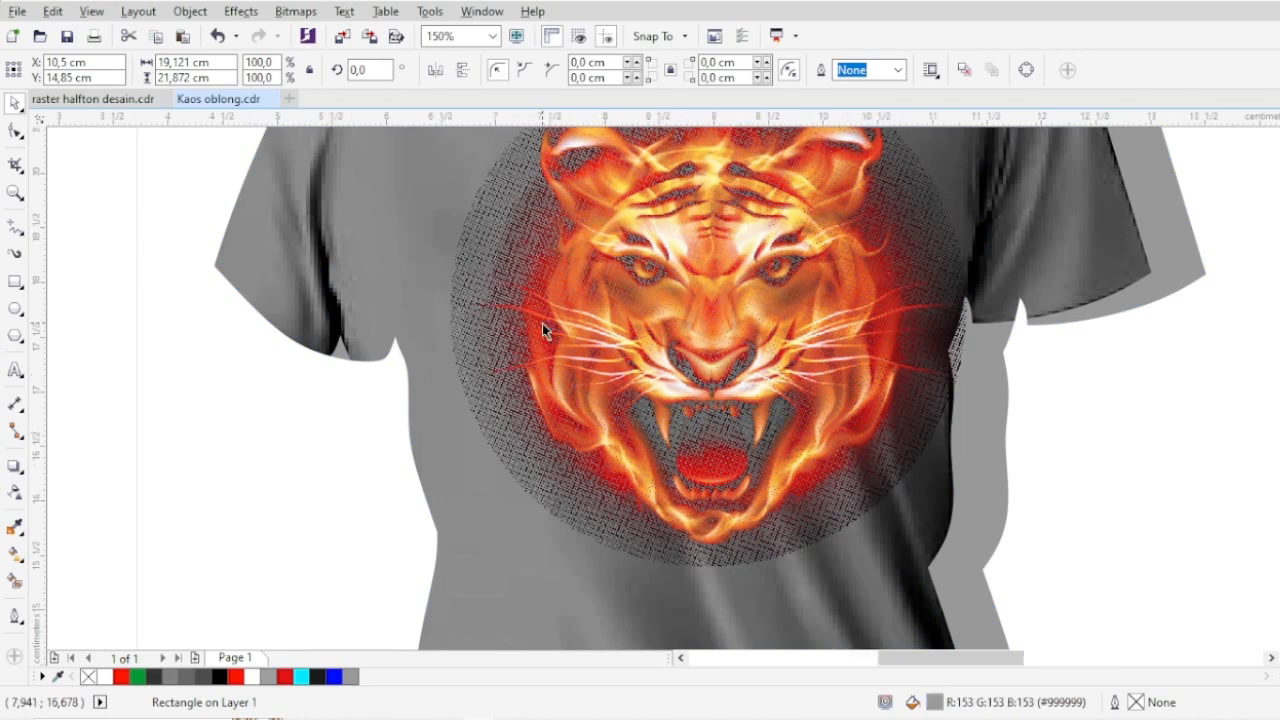
Inspect the halftone dots around the whiskers and outer edge on the grey shirt, and restore the black T-shirt
scroll(542, 323, "up", 4)
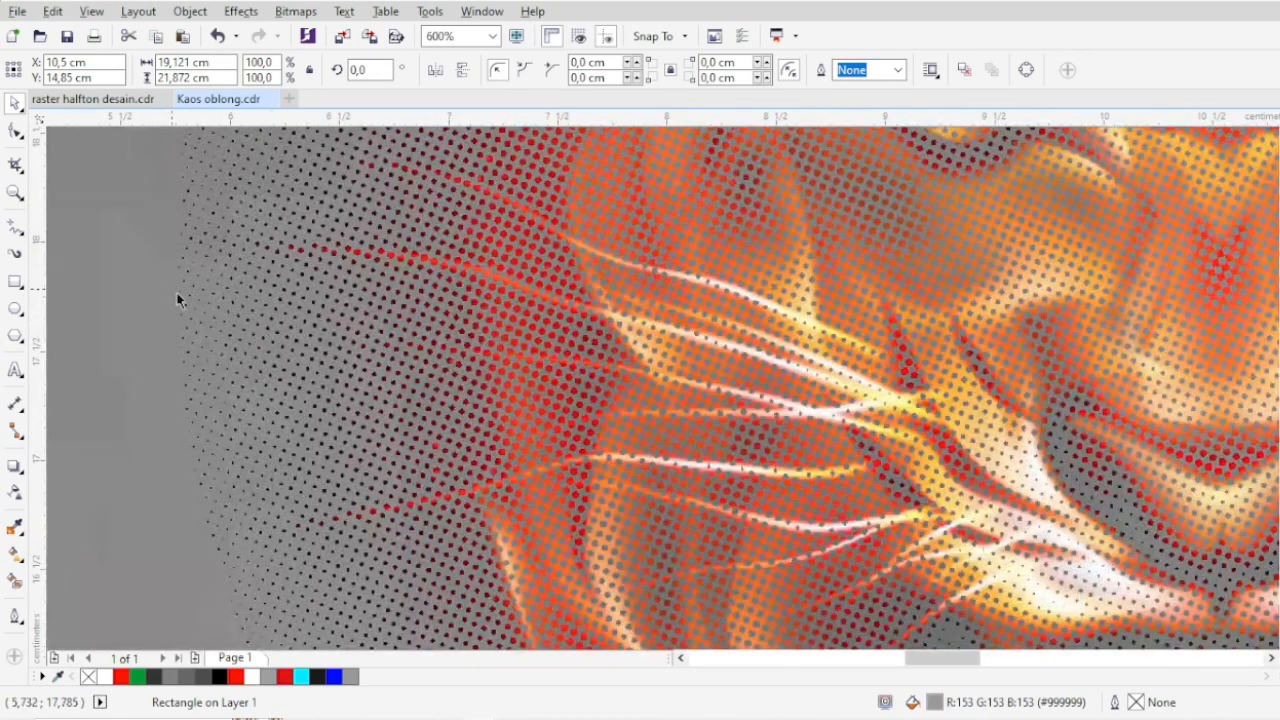
scroll(480, 395, "up", 2)
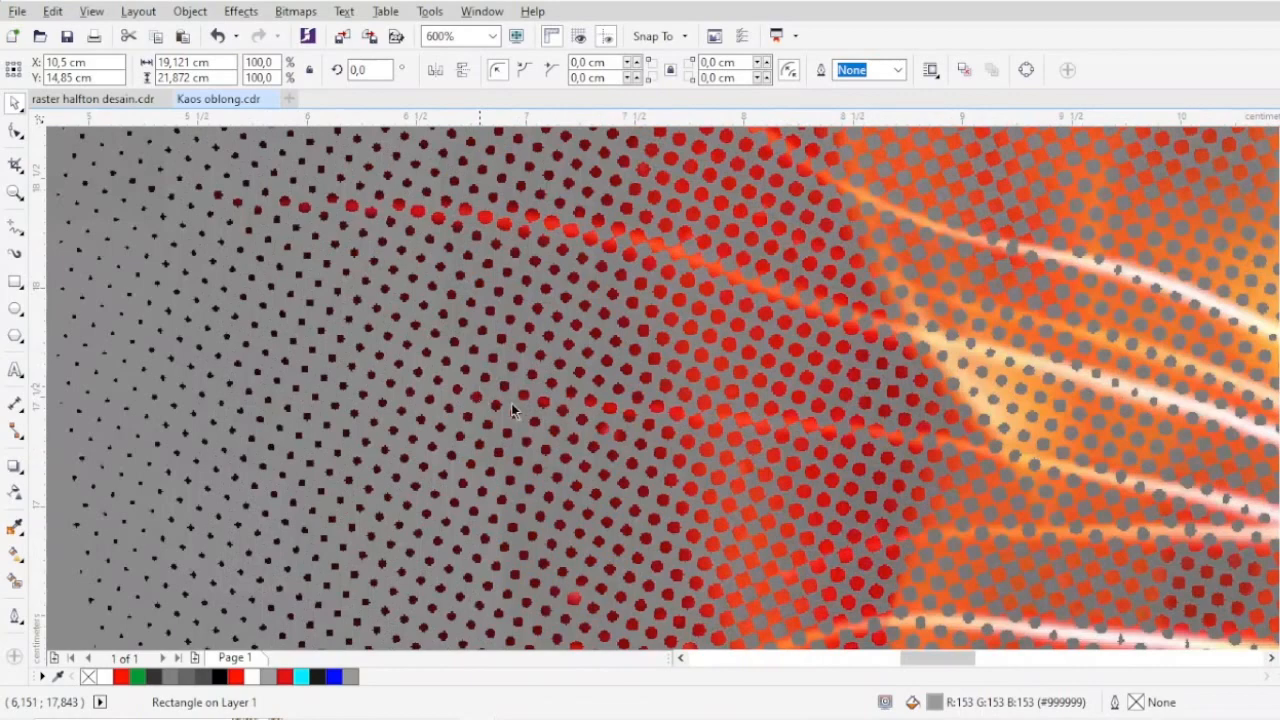
scroll(515, 410, "down", 8)
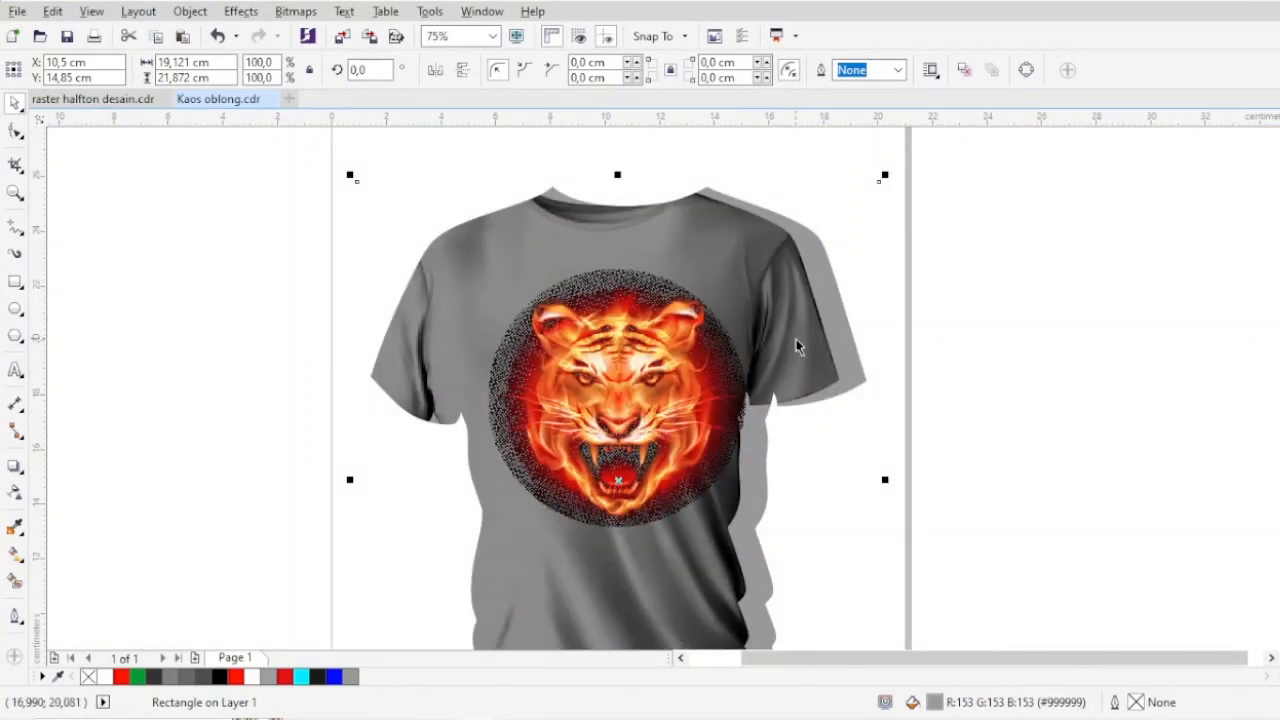
key("Delete")
scroll(892, 603, "down", 2)
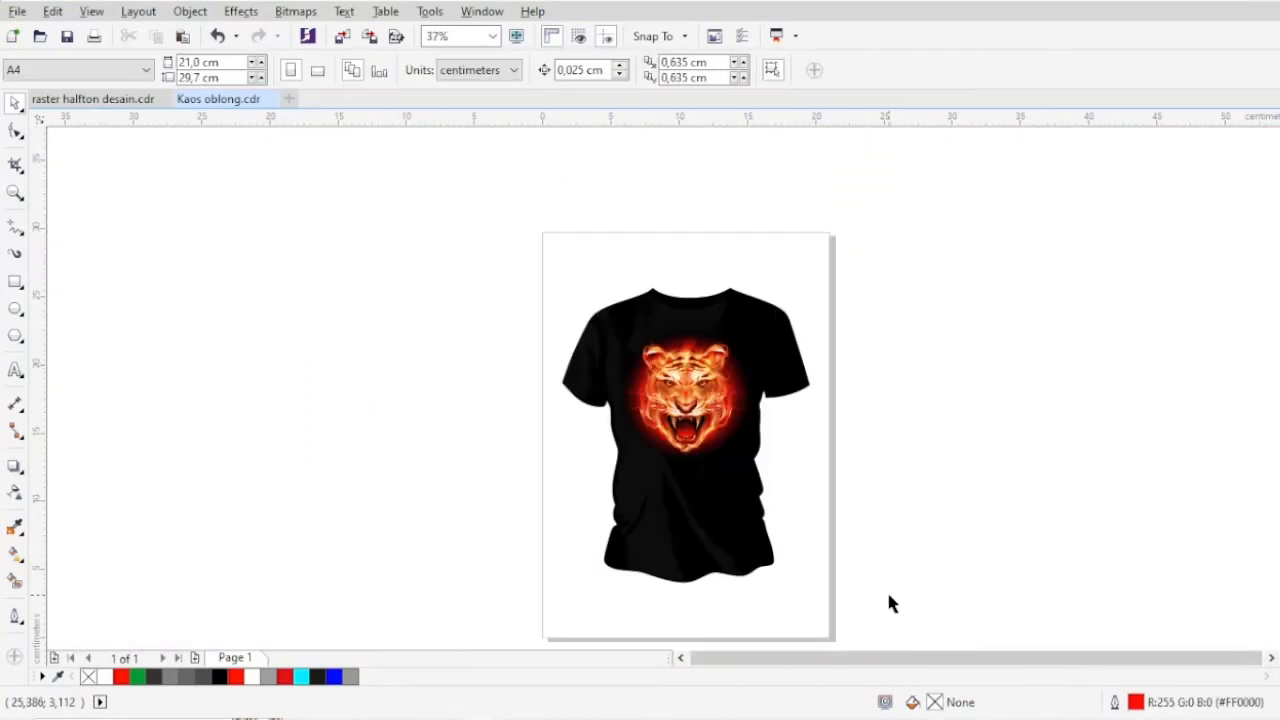
Review the tiger on the black shirt and switch to the gradient tiger on Page 2 of "raster halfton desain.cdr"
scroll(702, 378, "up", 4)
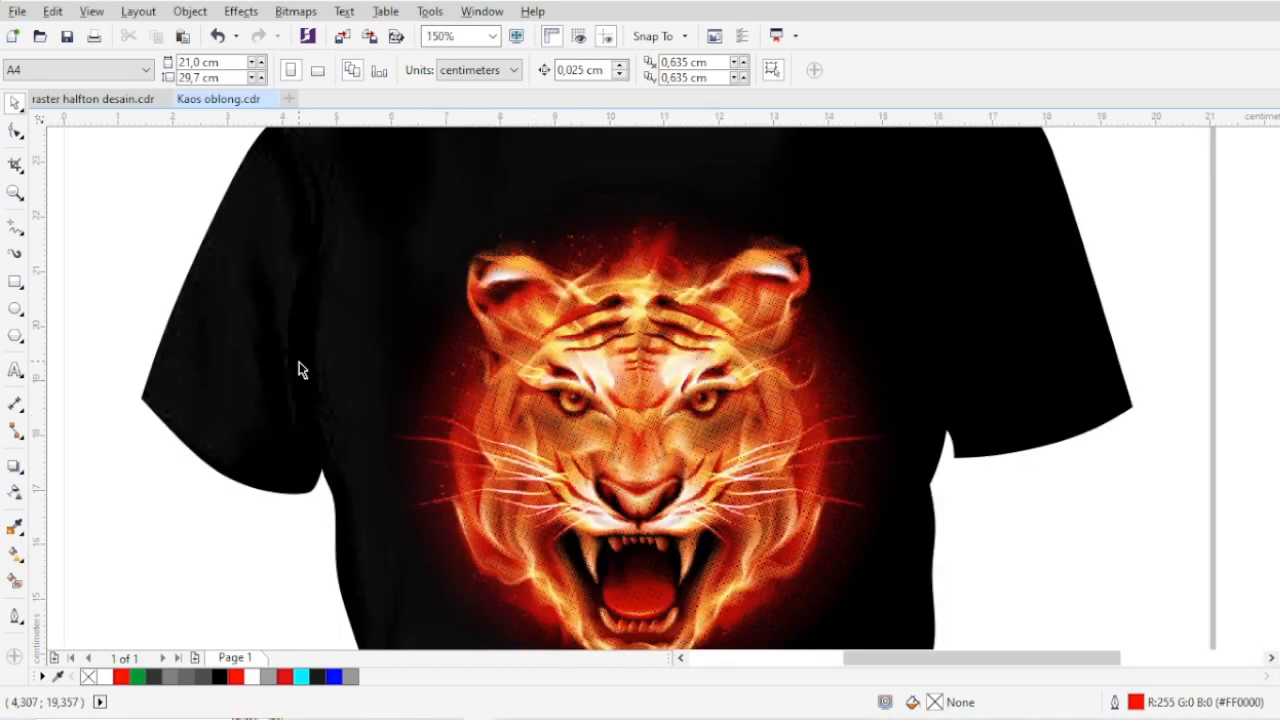
scroll(651, 383, "down", 2)
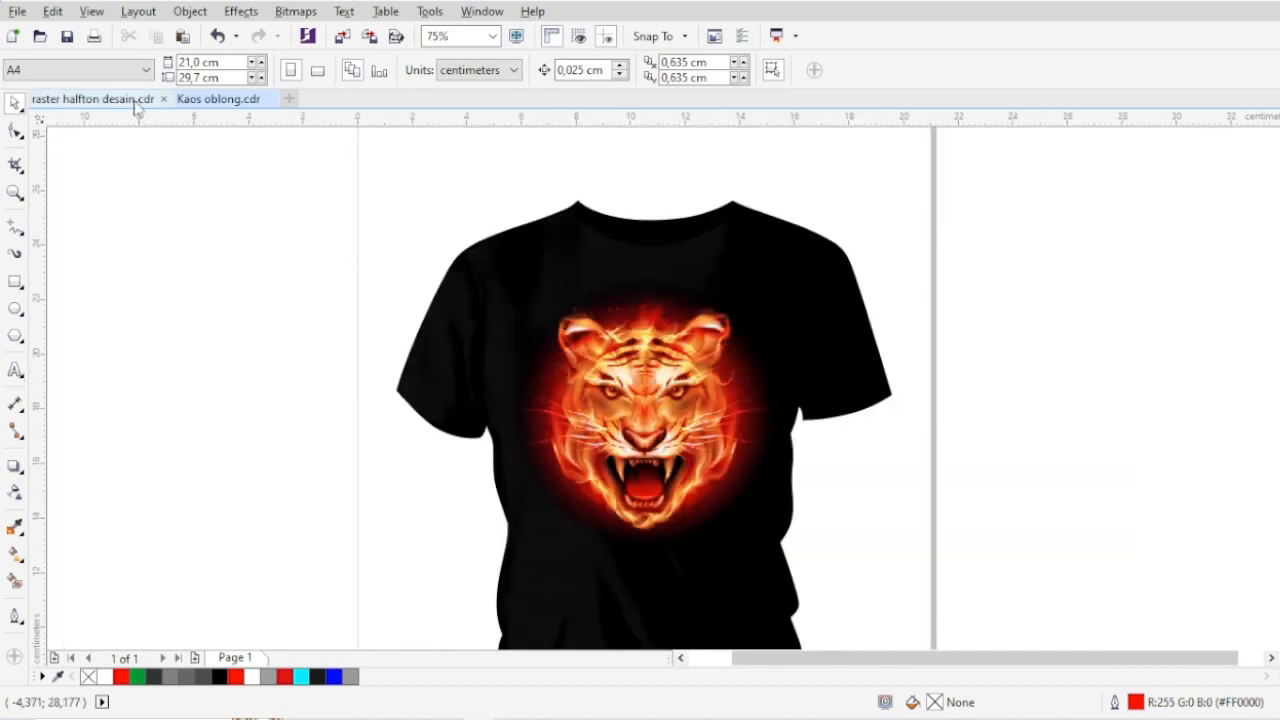
left_click(93, 99)
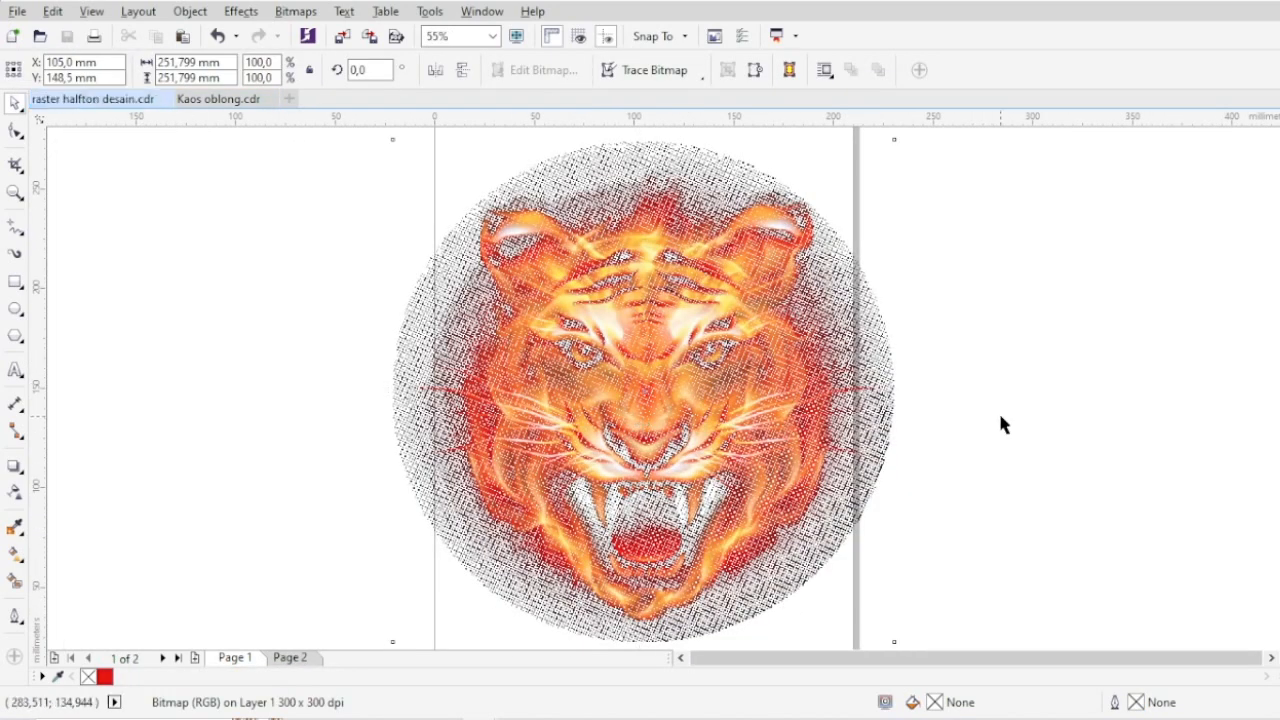
left_click(1000, 423)
left_click(290, 658)
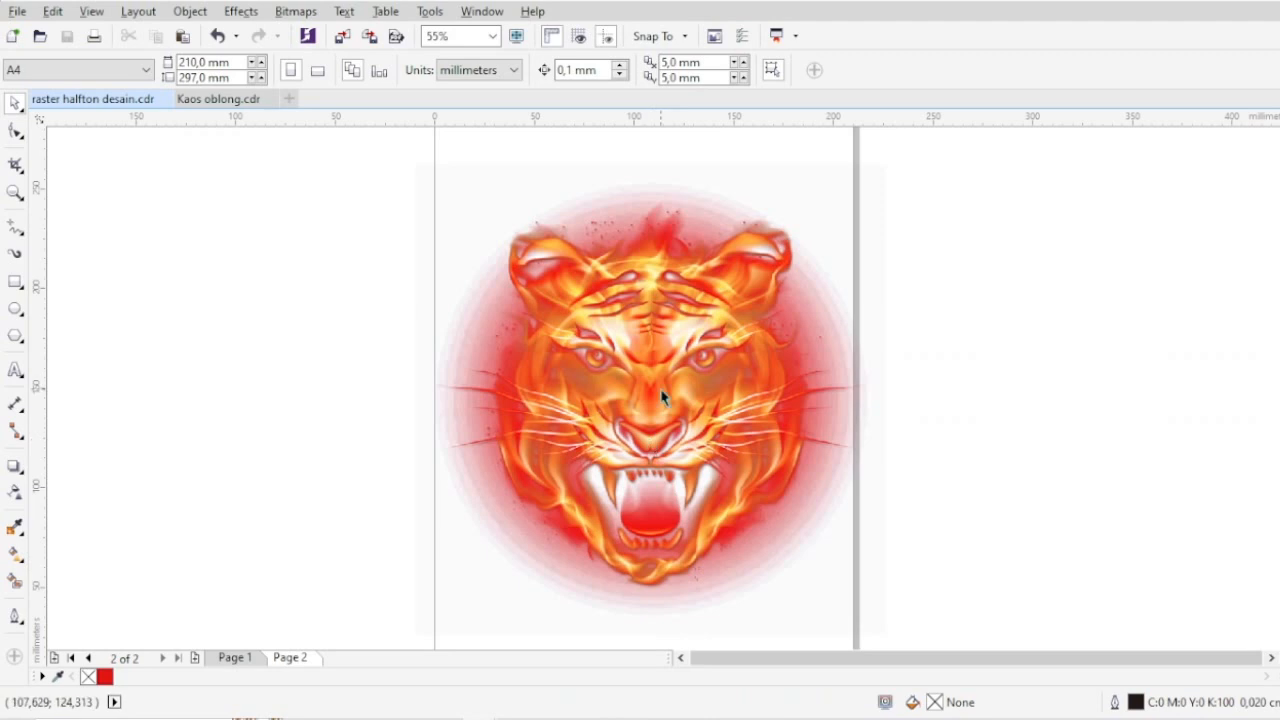
scroll(660, 386, "up", 2)
scroll(657, 410, "down", 2)
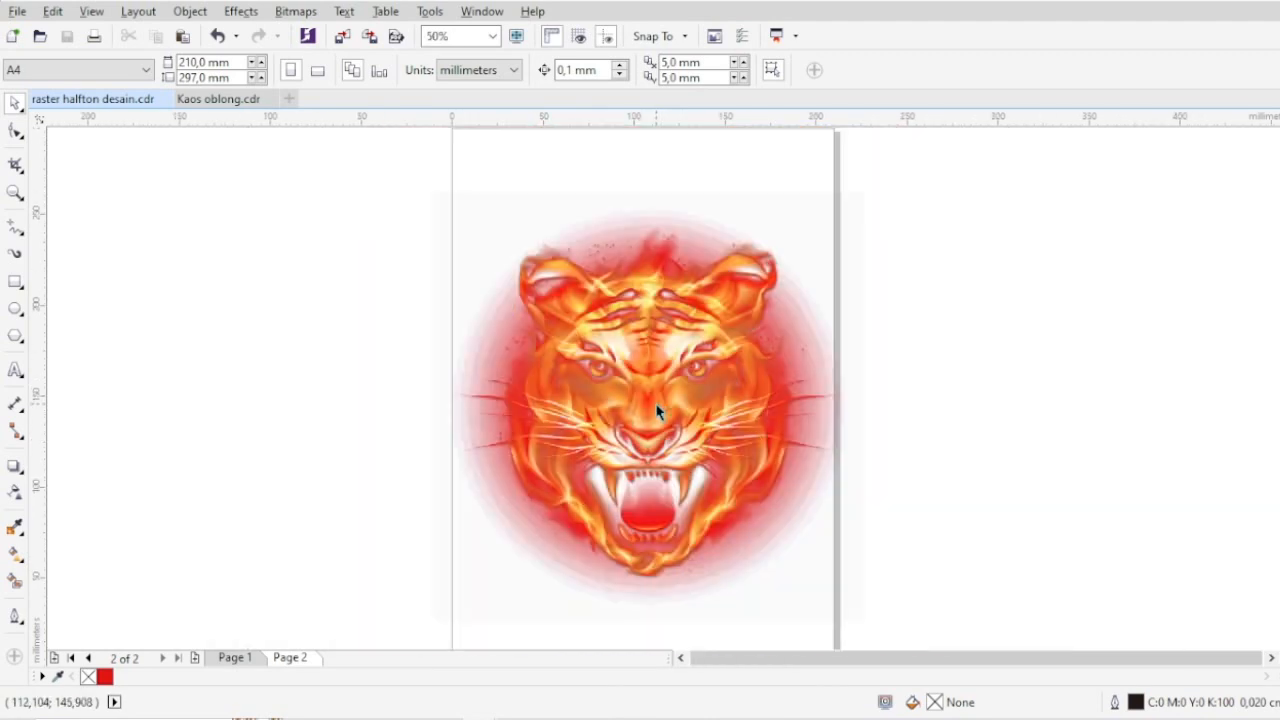
Add a page-sized 210 x 297 mm rectangle behind the gradient tiger and fill it with black (K:100)
left_click(678, 336)
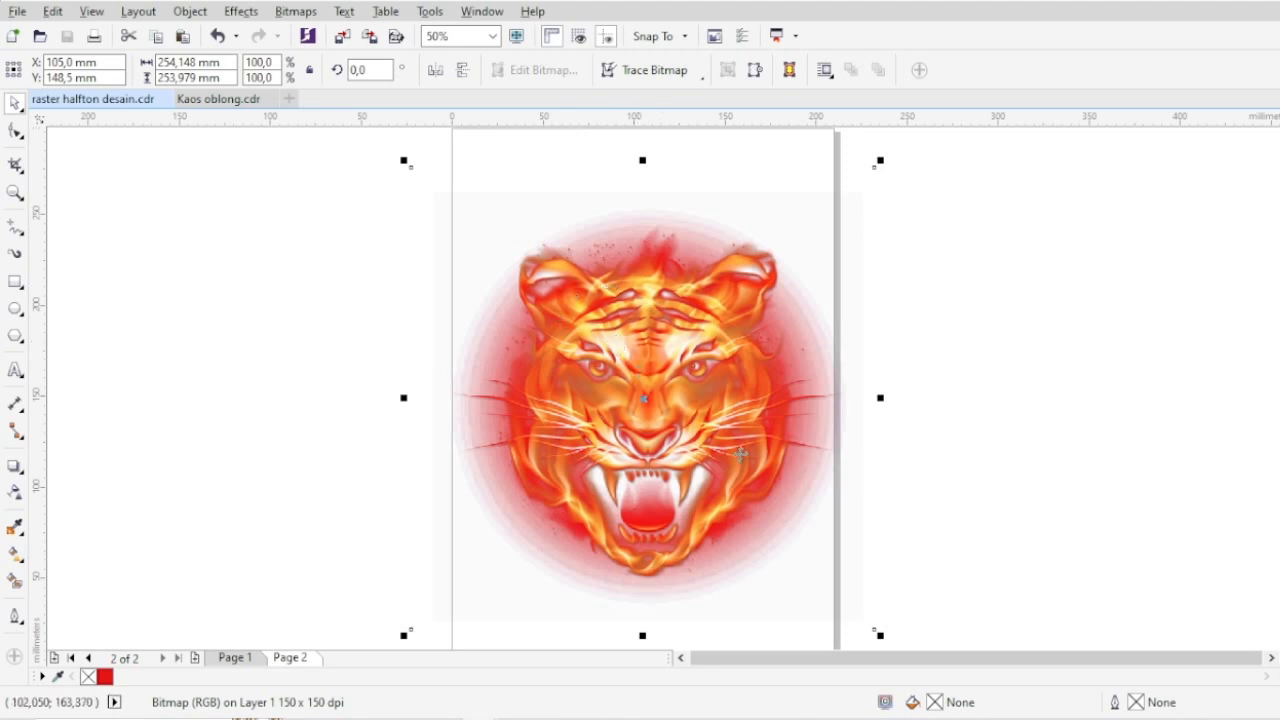
left_click(140, 303)
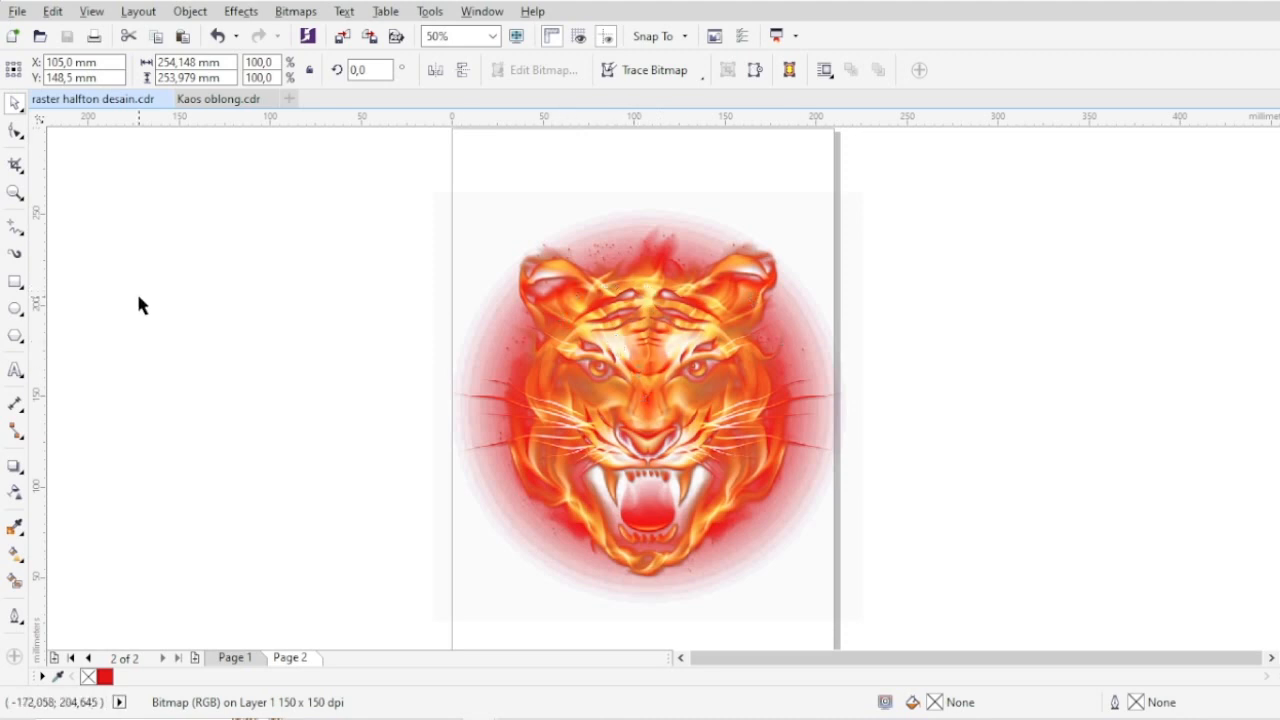
double_click(21, 284)
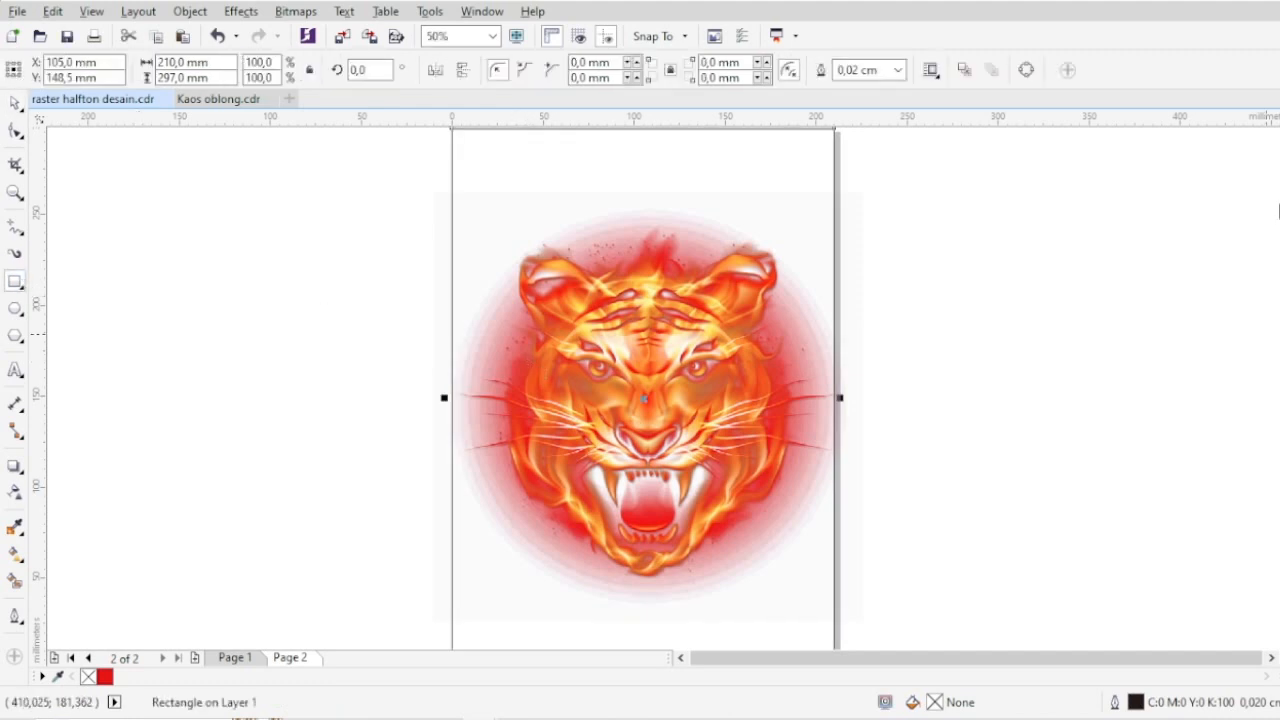
left_click(1279, 162)
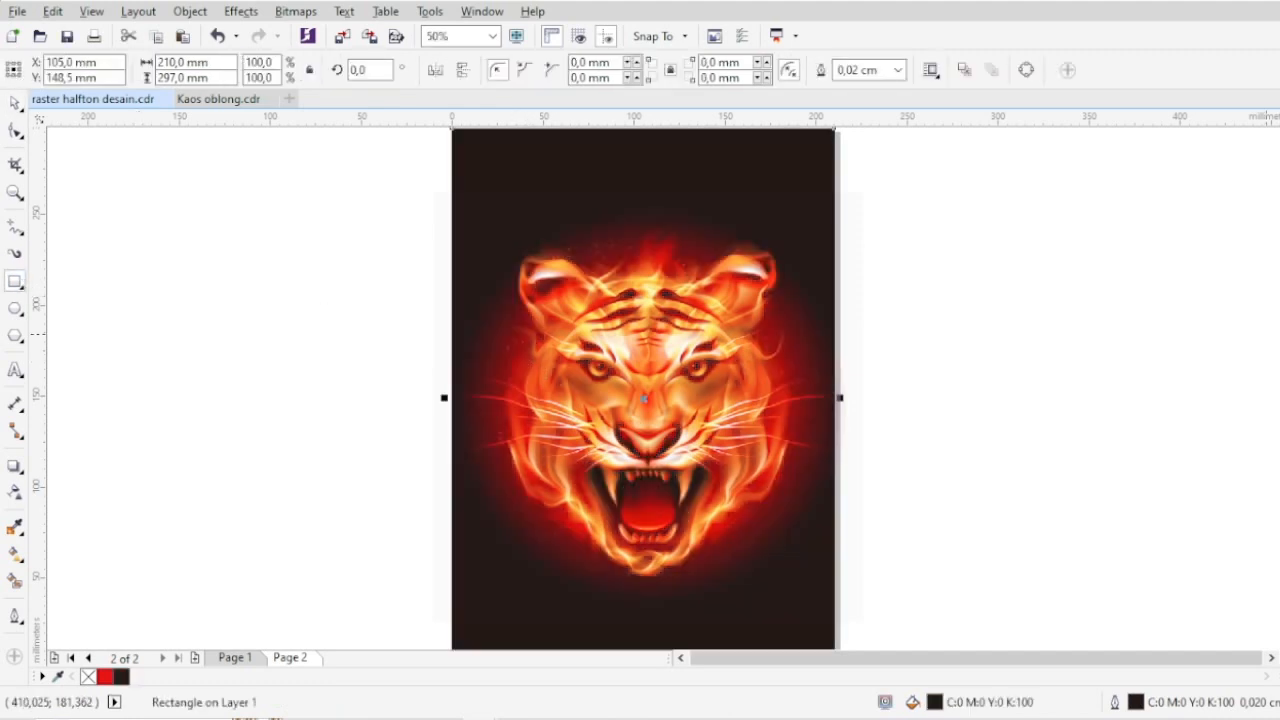
left_click(15, 102)
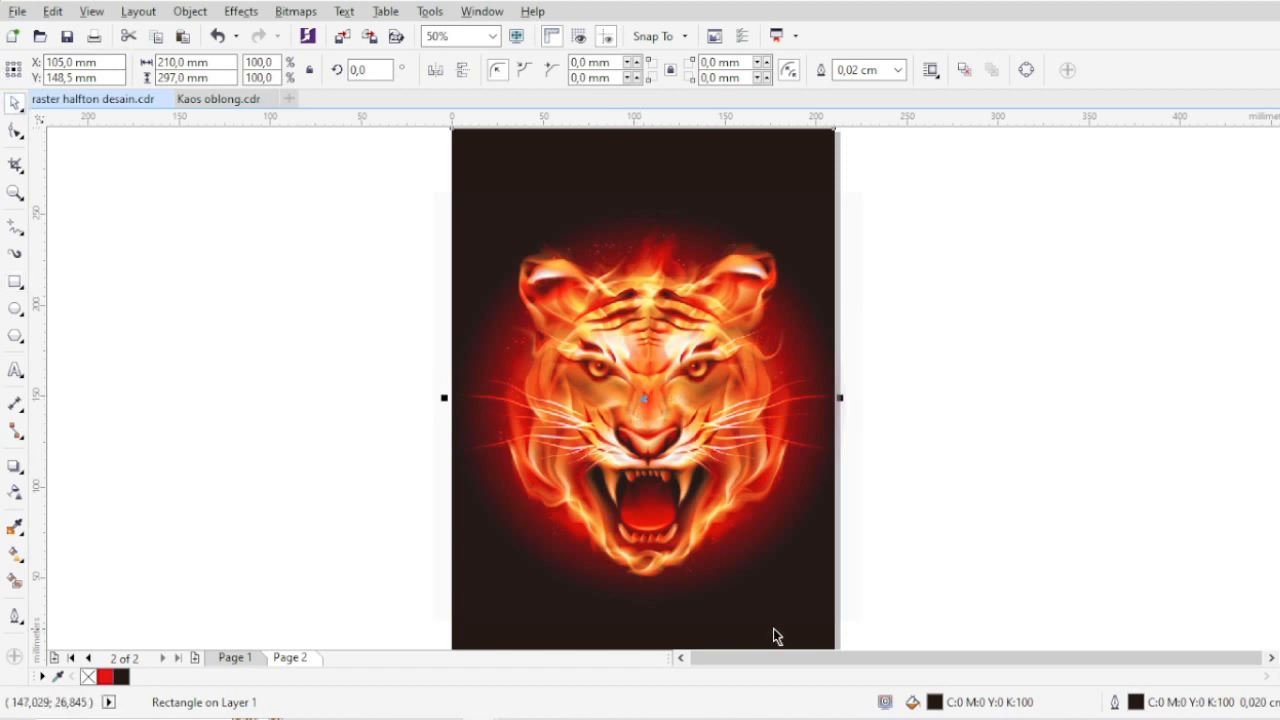
Select the gradient tiger bitmap and examine its smooth colour transitions around the eyes, whiskers and glow against the black background
left_click(803, 623)
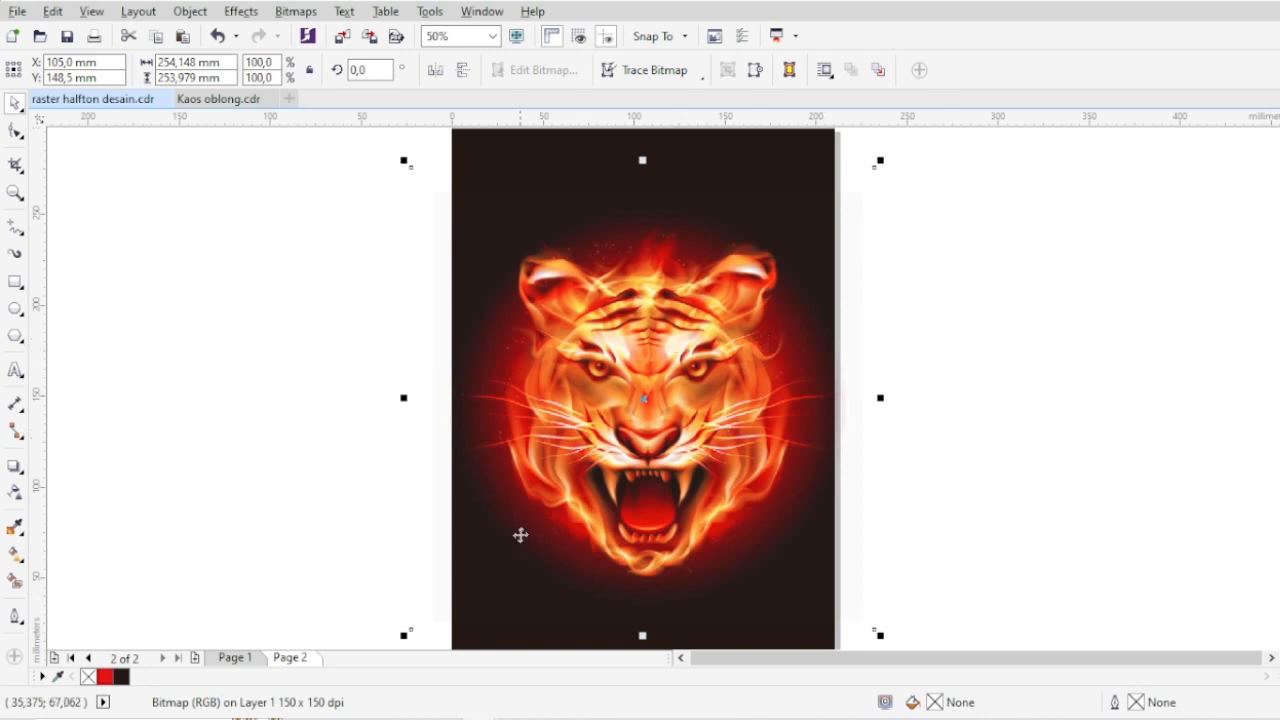
scroll(529, 372, "up", 1)
scroll(529, 372, "up", 1)
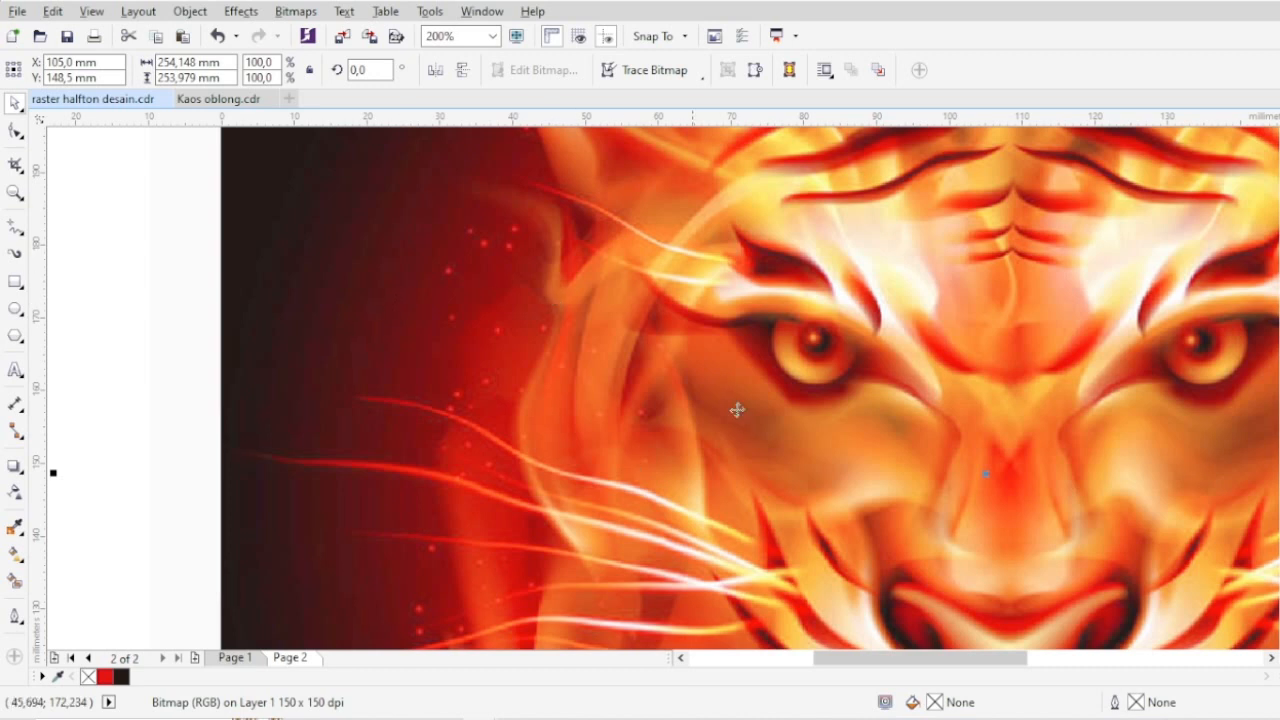
scroll(523, 341, "up", 1)
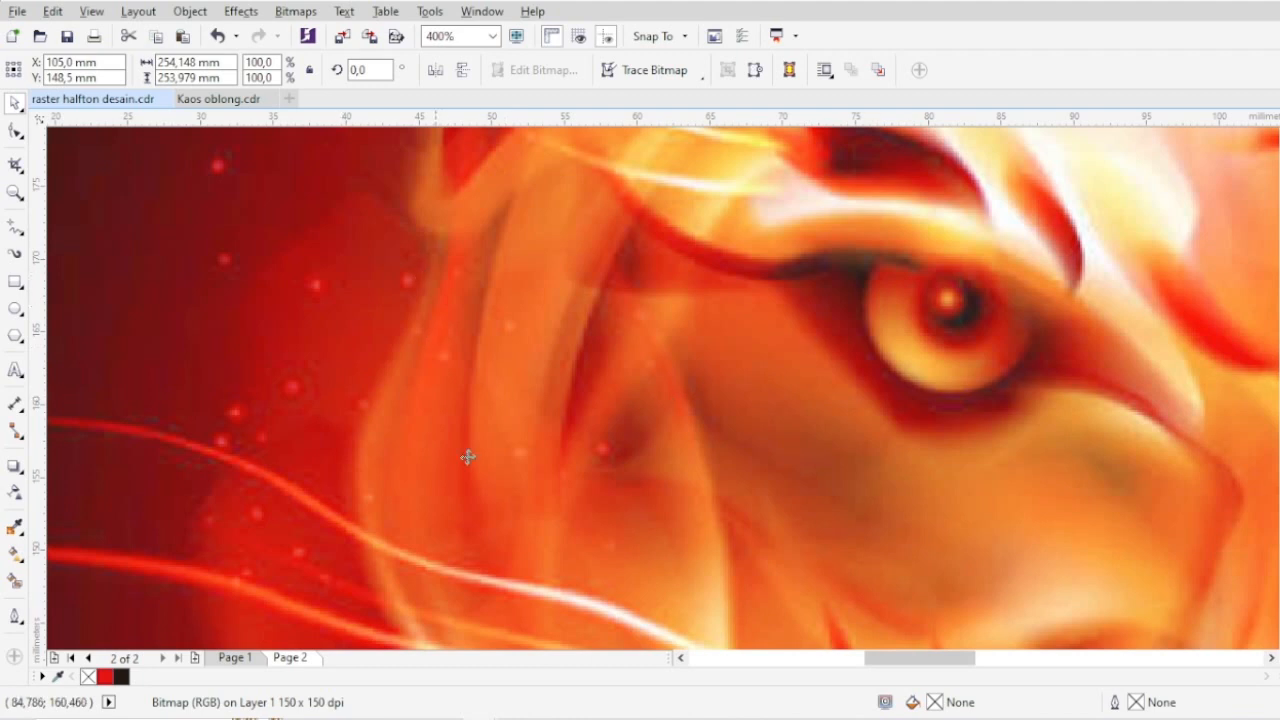
scroll(580, 383, "down", 2)
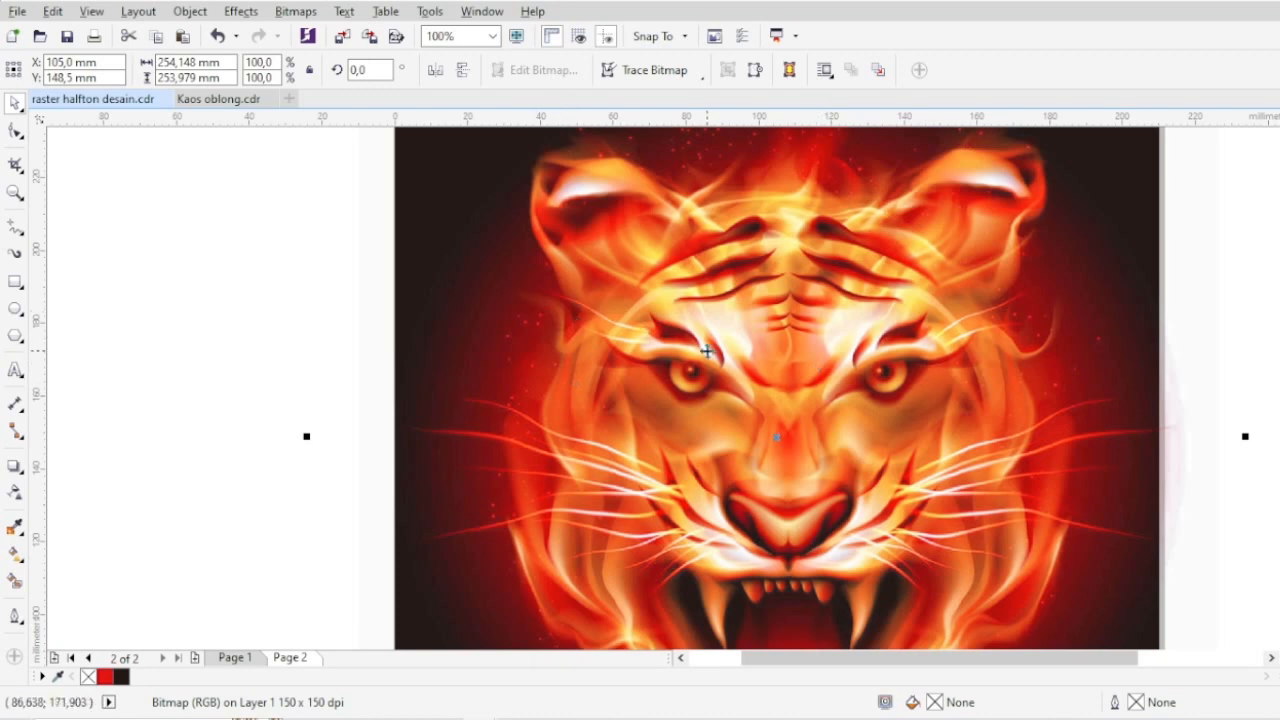
scroll(557, 304, "down", 1)
scroll(595, 400, "up", 1)
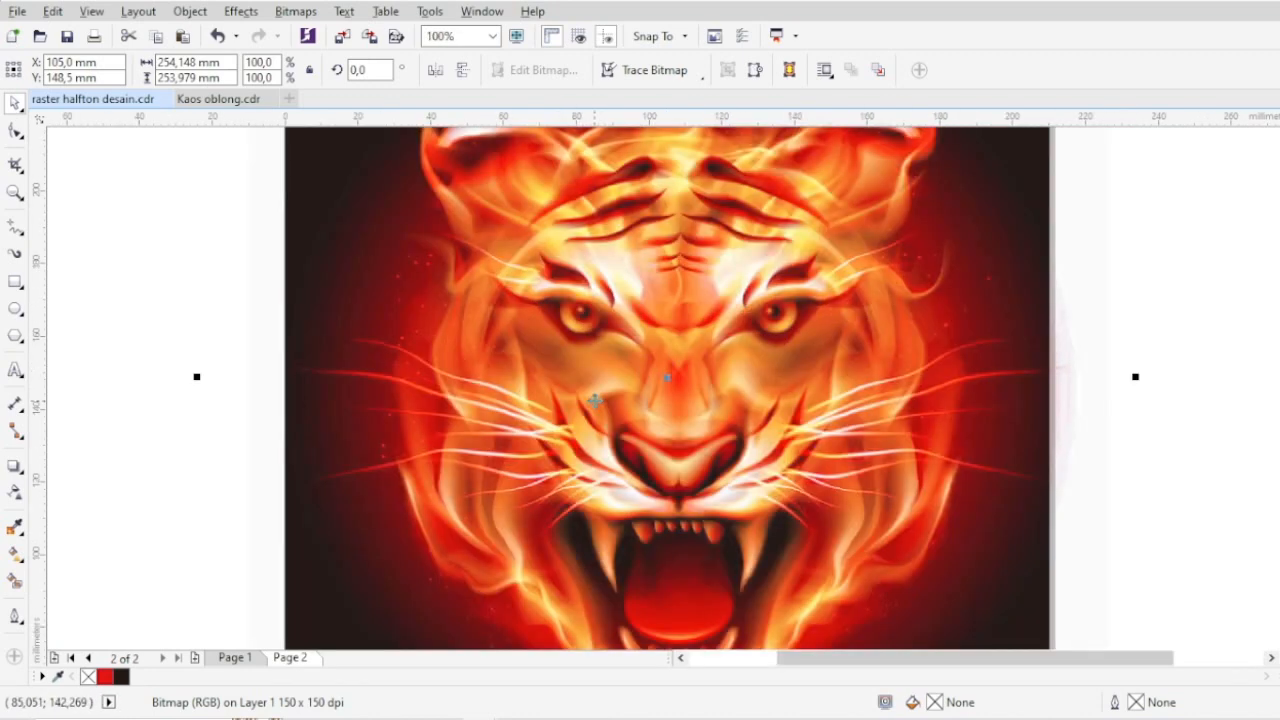
scroll(595, 400, "up", 1)
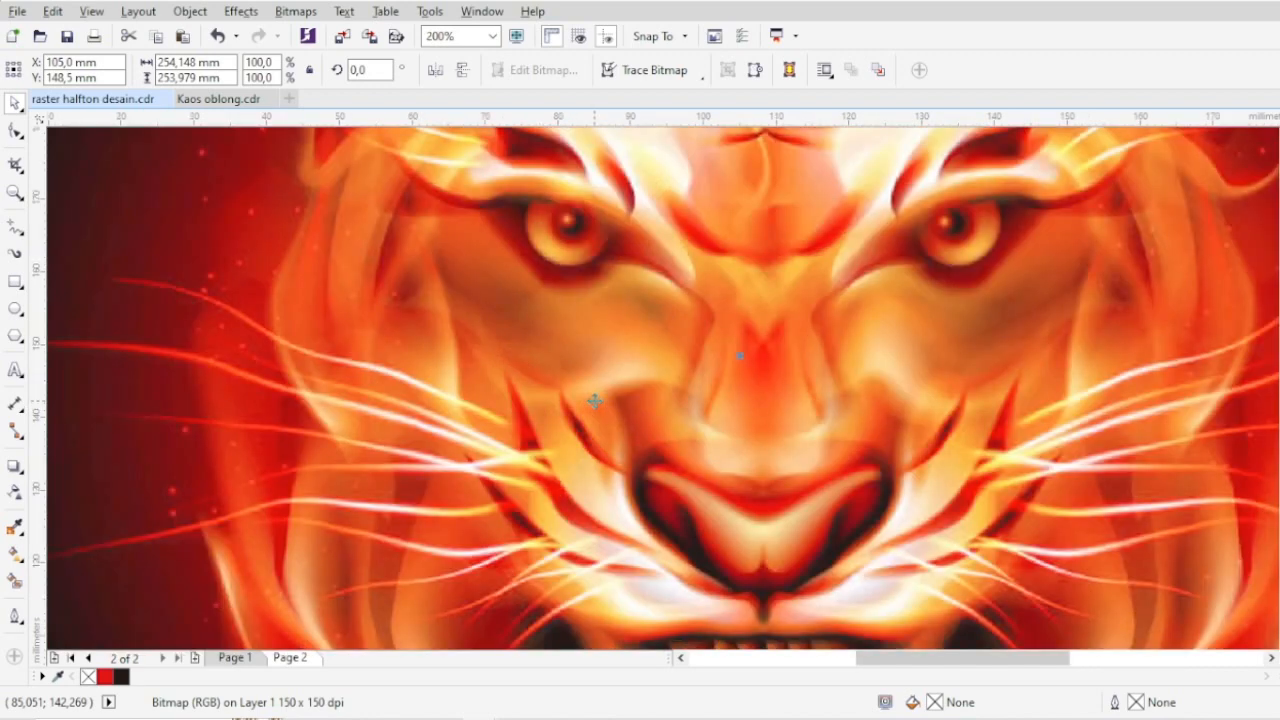
scroll(663, 390, "down", 1)
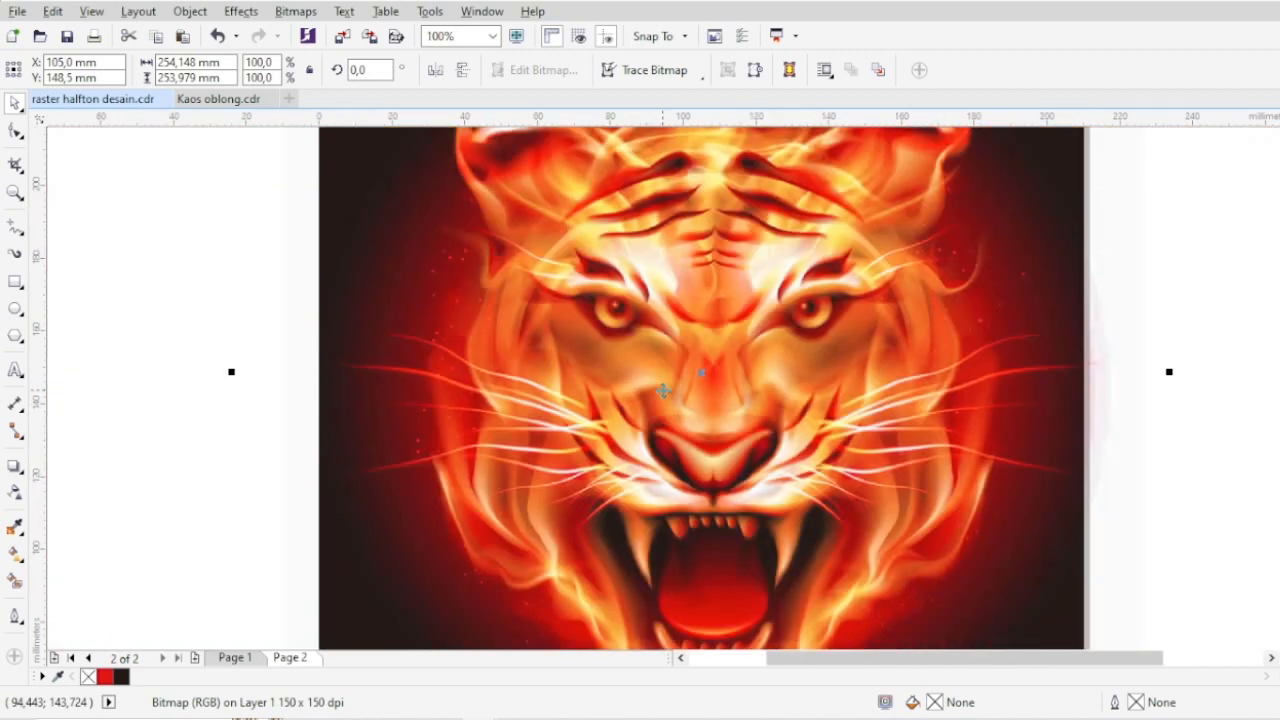
scroll(663, 390, "down", 1)
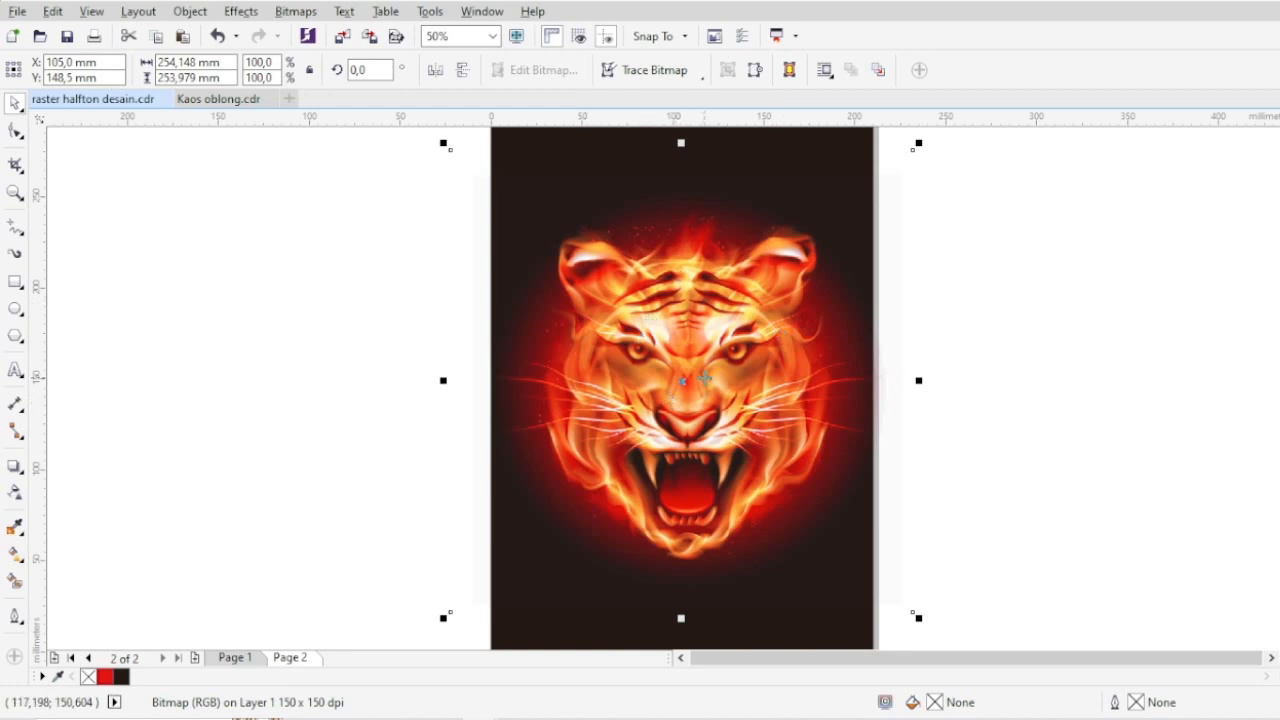
scroll(704, 378, "up", 1)
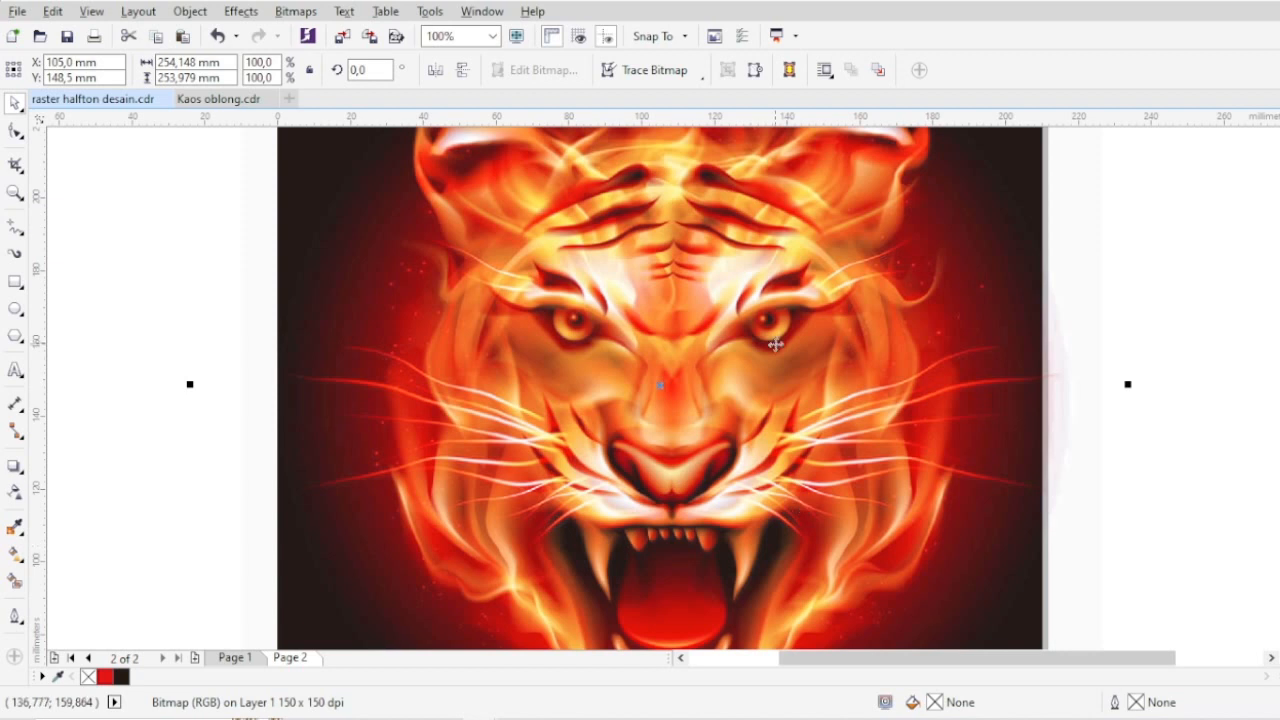
scroll(775, 345, "down", 1)
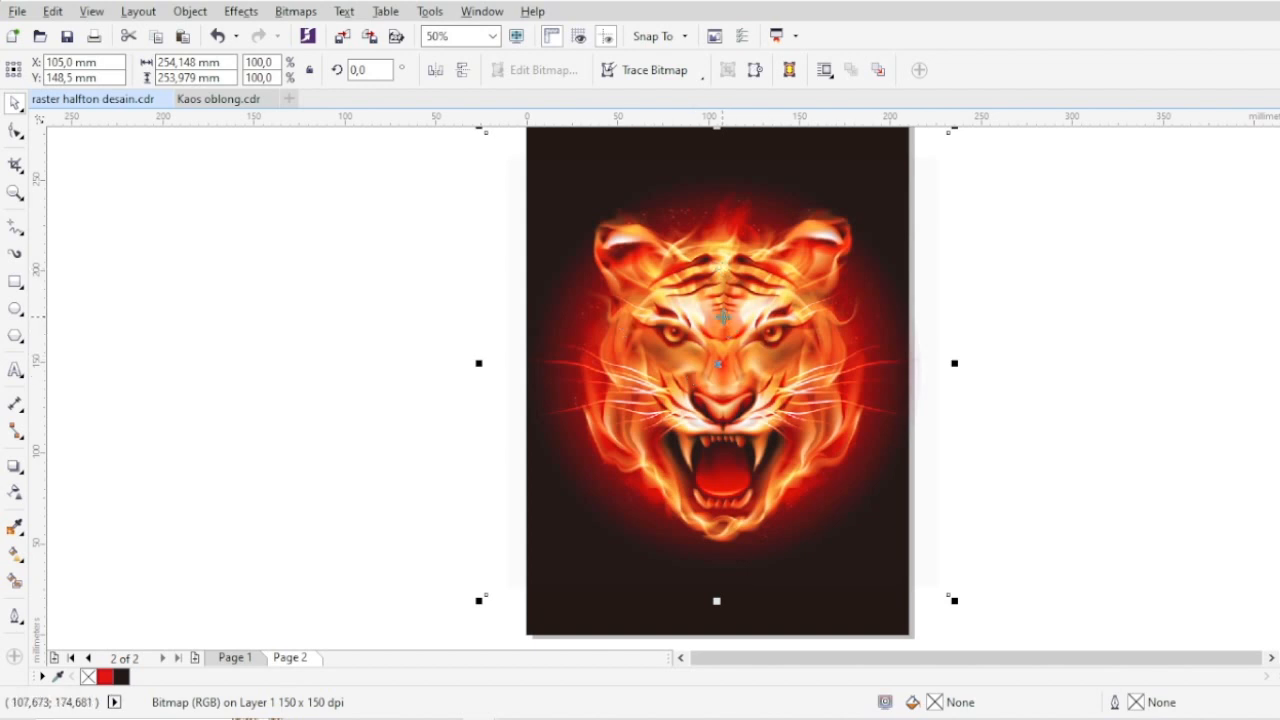
Examine the gradient tiger on black up close and as a whole, checking the forehead, ears, flames and fading red glow
scroll(722, 318, "up", 1)
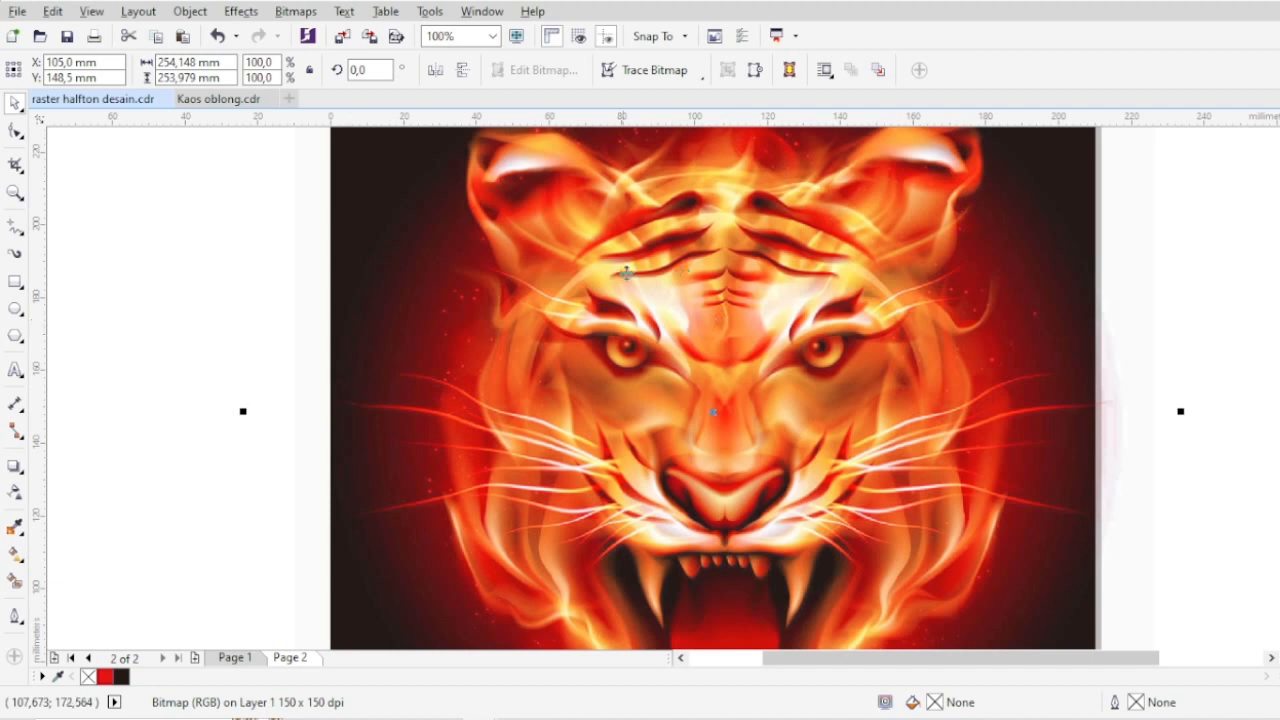
scroll(586, 320, "down", 1)
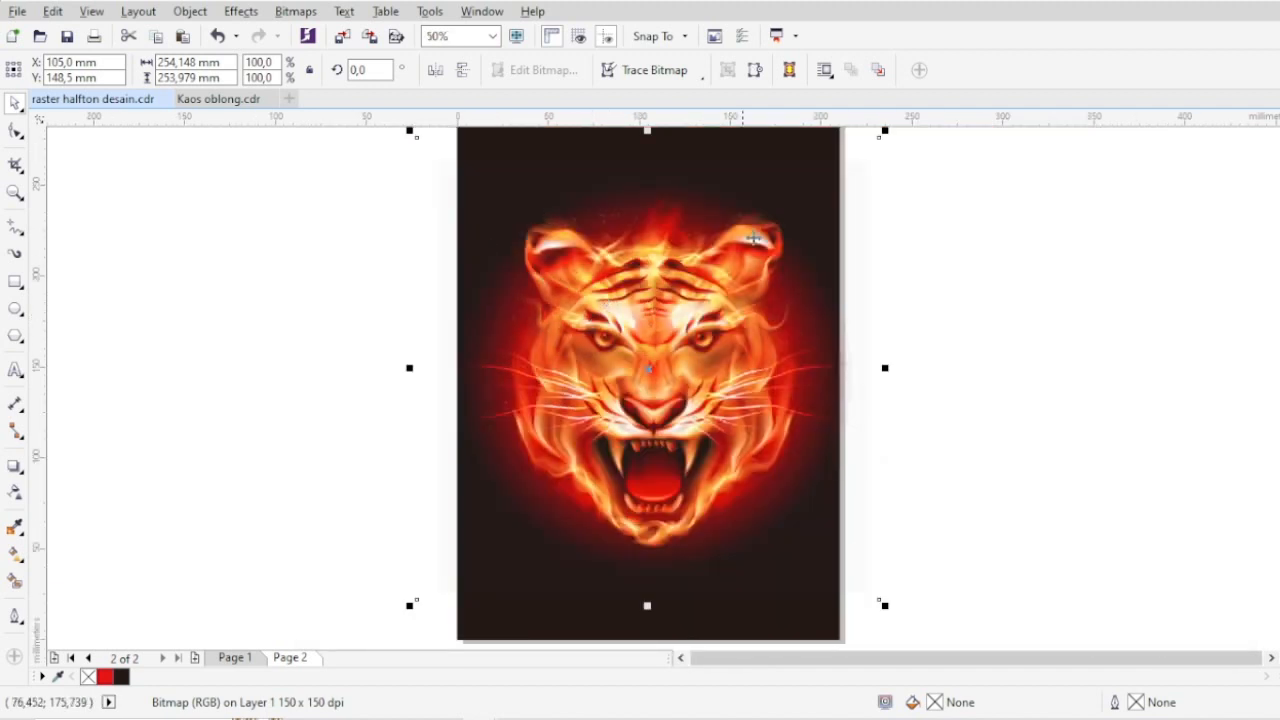
scroll(594, 222, "up", 1)
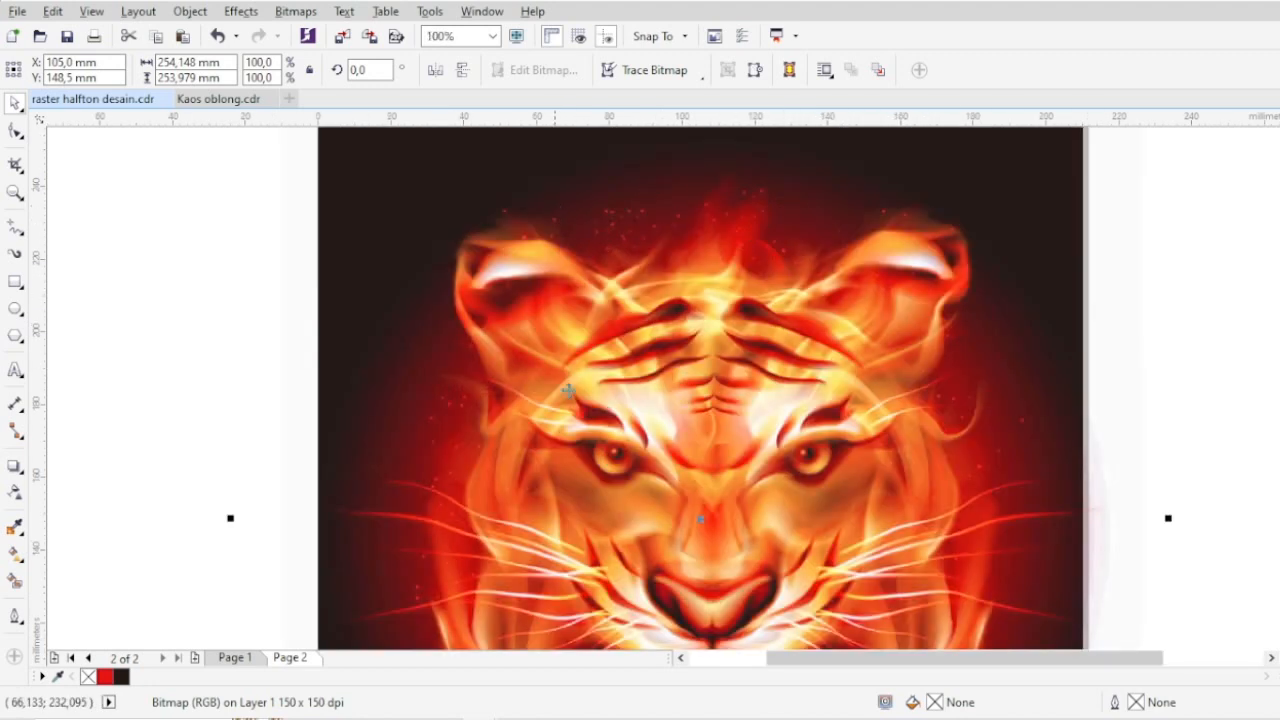
scroll(641, 234, "down", 1)
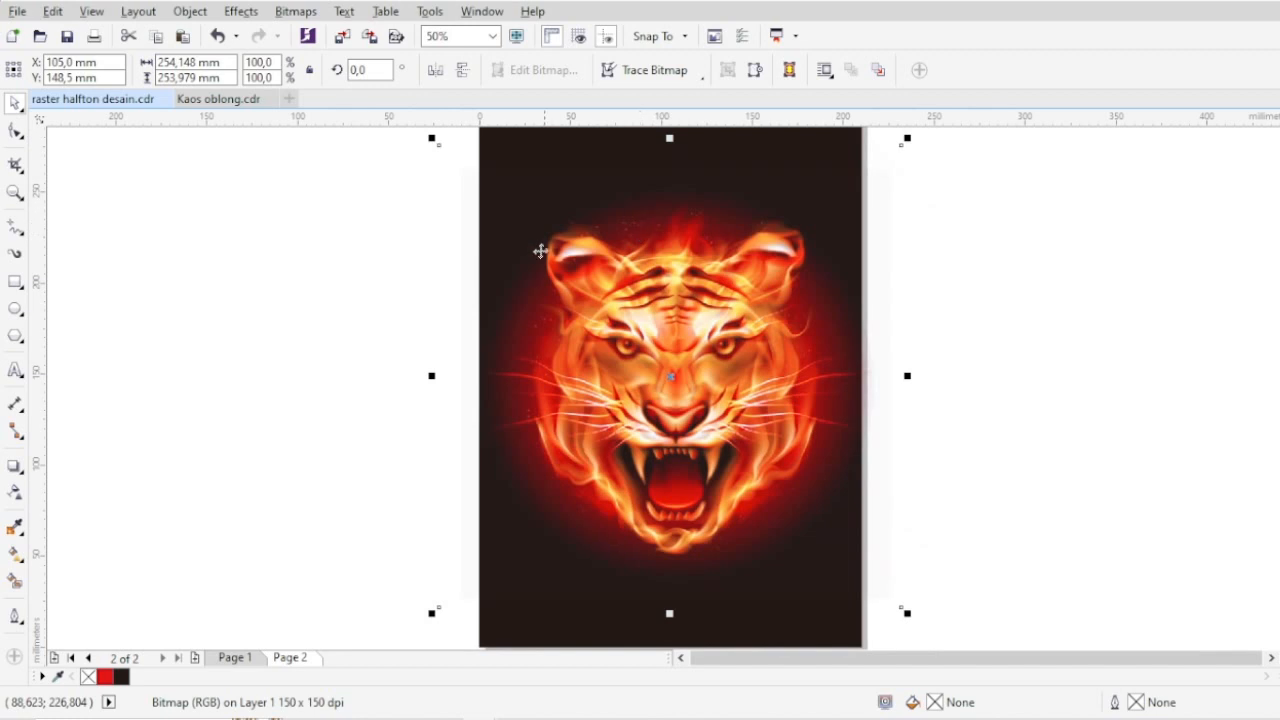
scroll(648, 254, "up", 1)
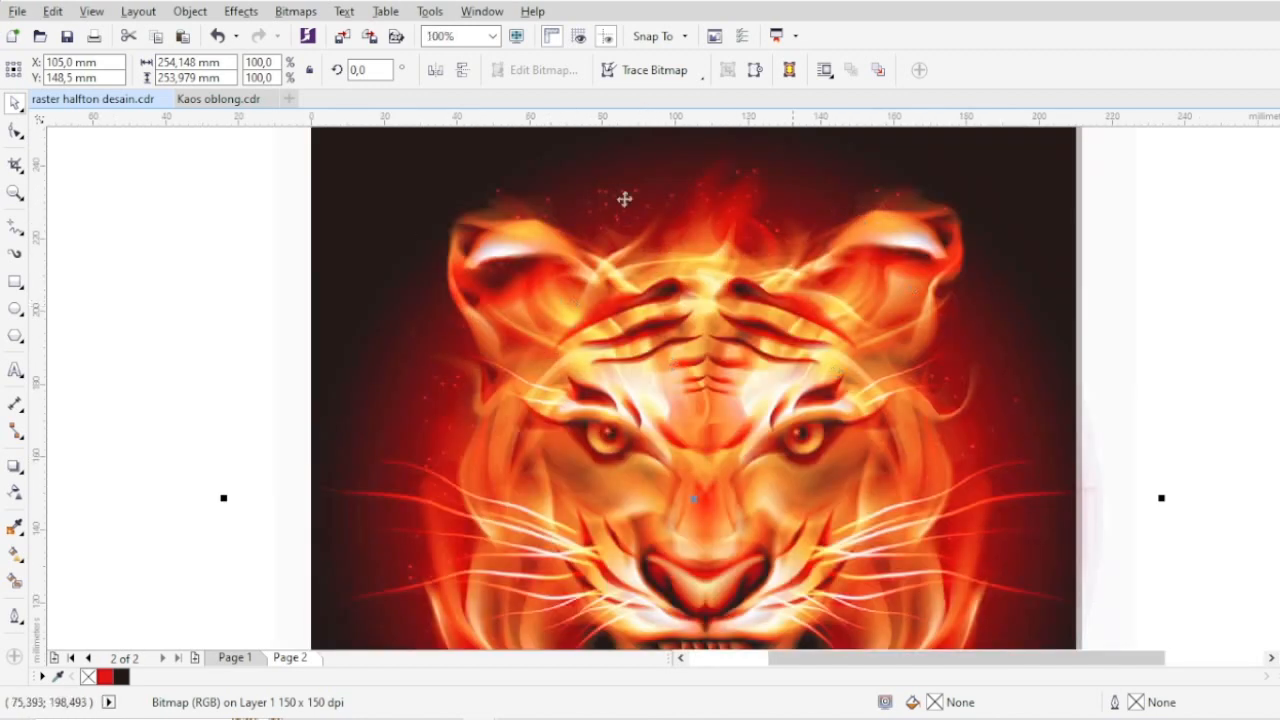
scroll(623, 312, "down", 1)
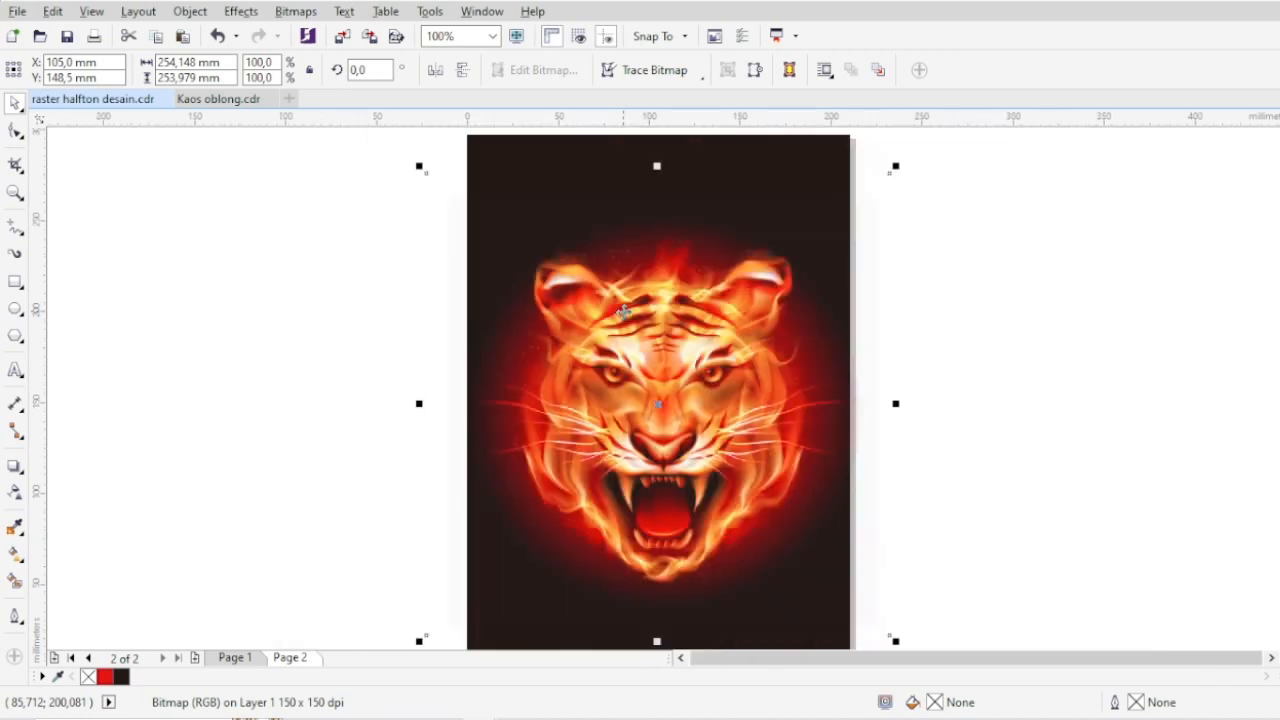
left_click(962, 379)
left_click(767, 372)
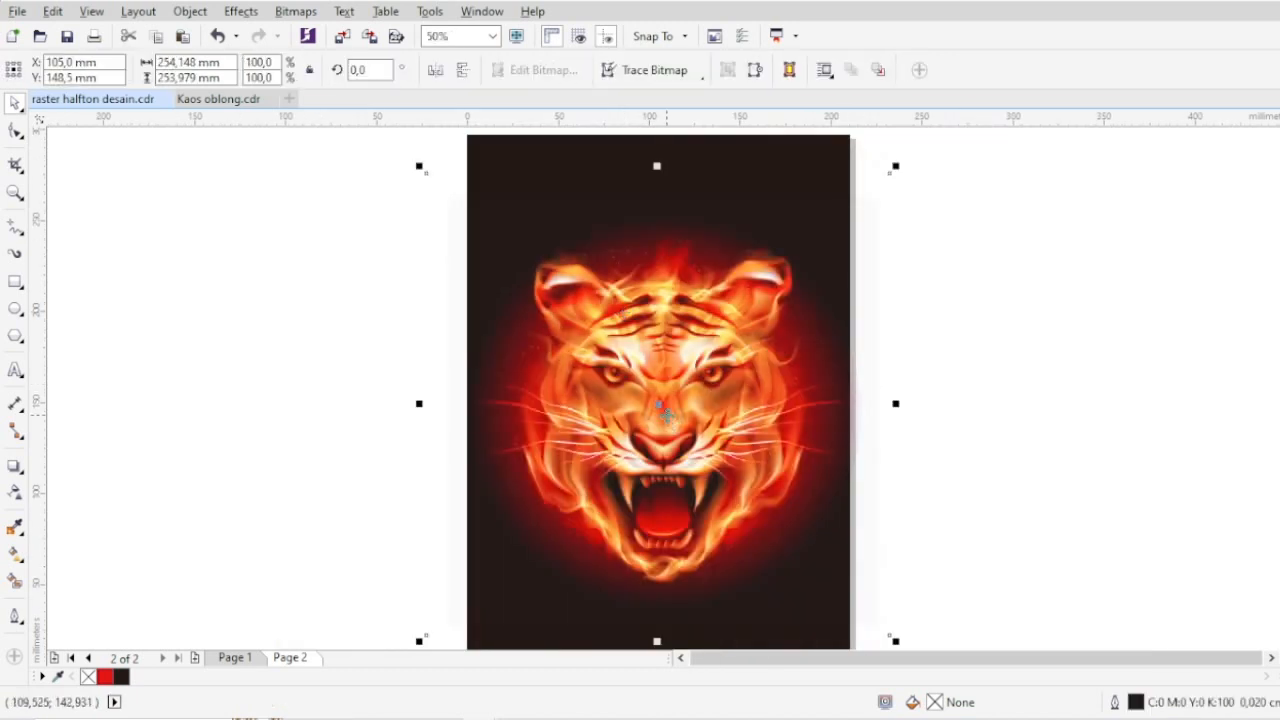
scroll(767, 372, "down", 1)
scroll(735, 372, "up", 1)
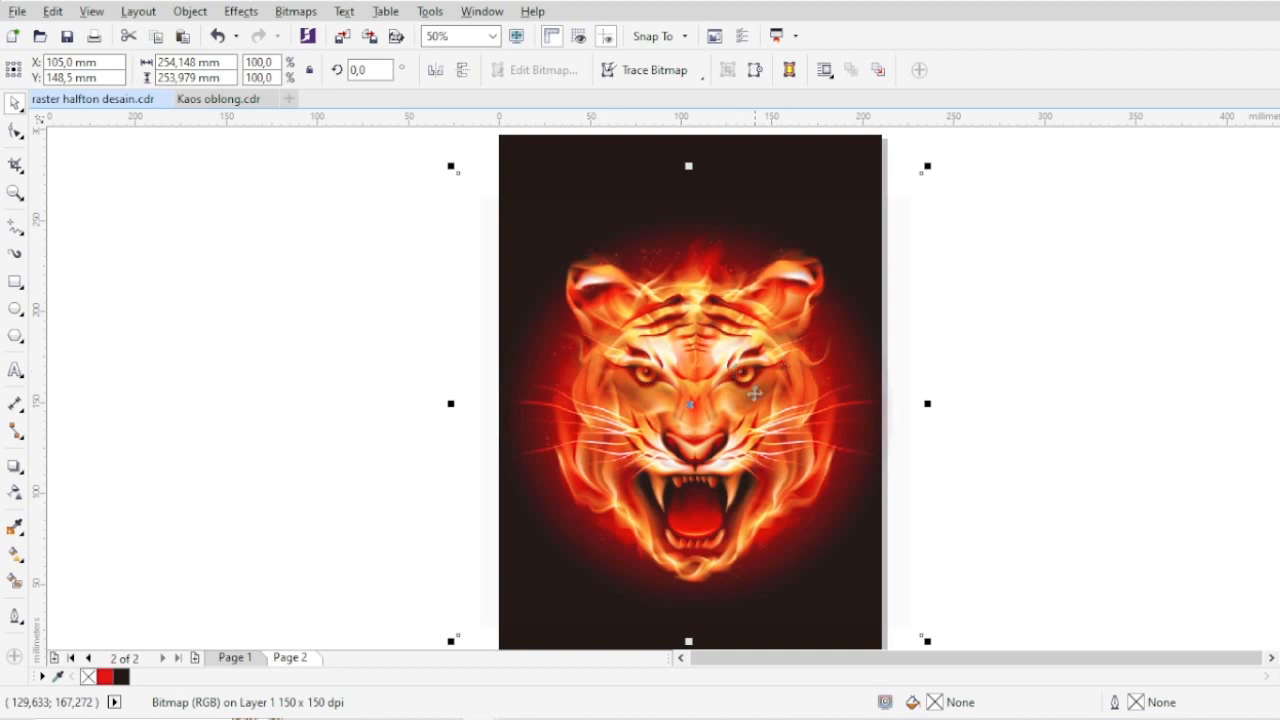
scroll(755, 385, "up", 1)
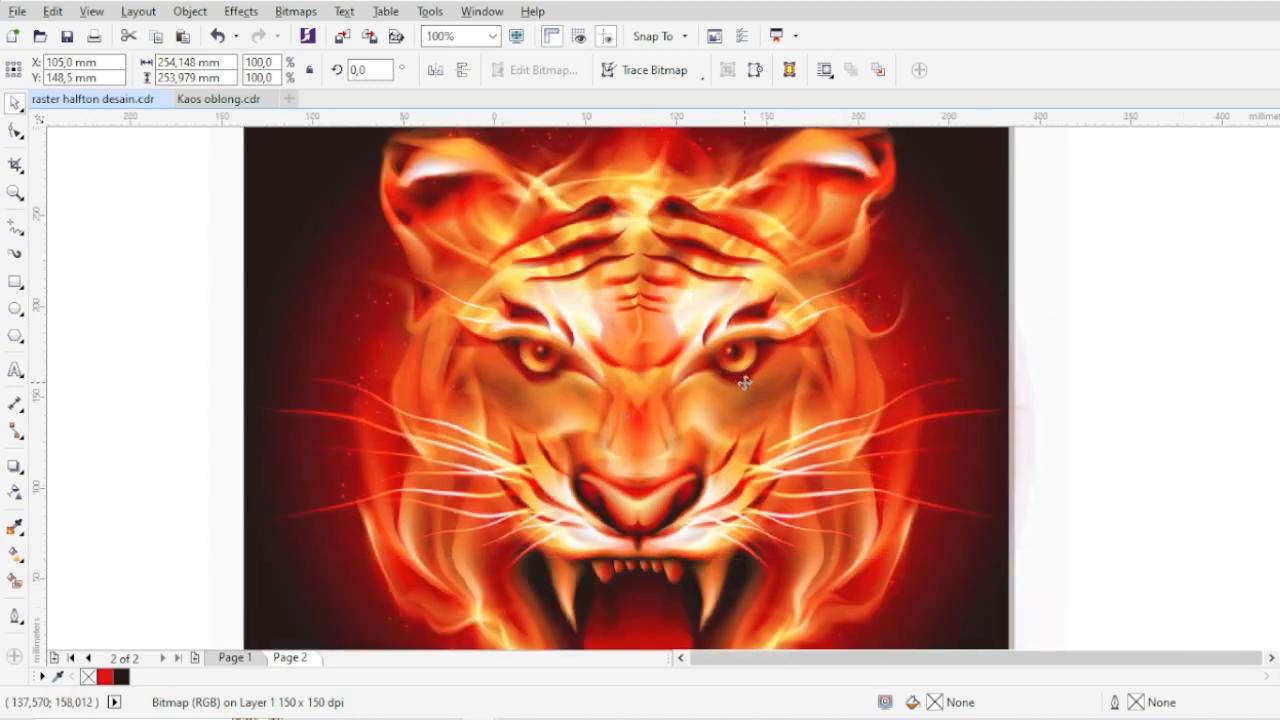
scroll(738, 364, "down", 1)
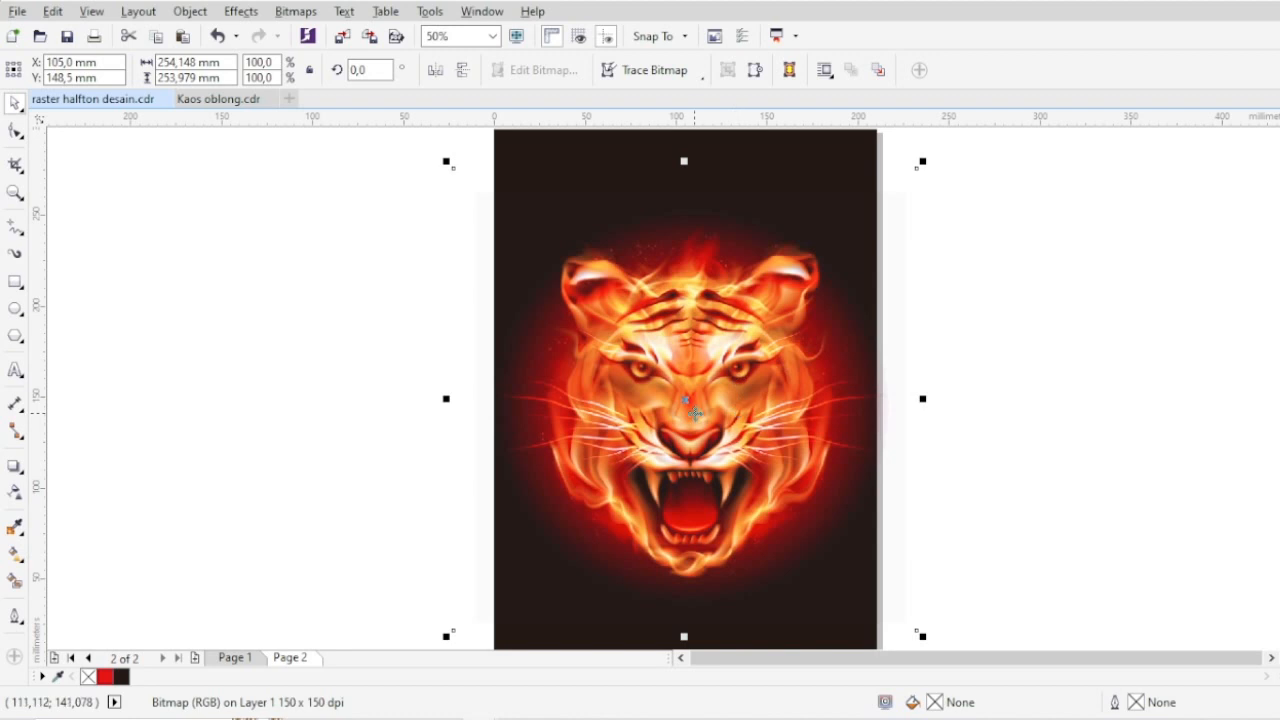
Move the gradient tiger off the black rectangle, set the rectangle beside the page, and centre the tiger on the empty page
scroll(480, 408, "down", 1)
left_click_drag(470, 406, 792, 405)
scroll(491, 371, "up", 1)
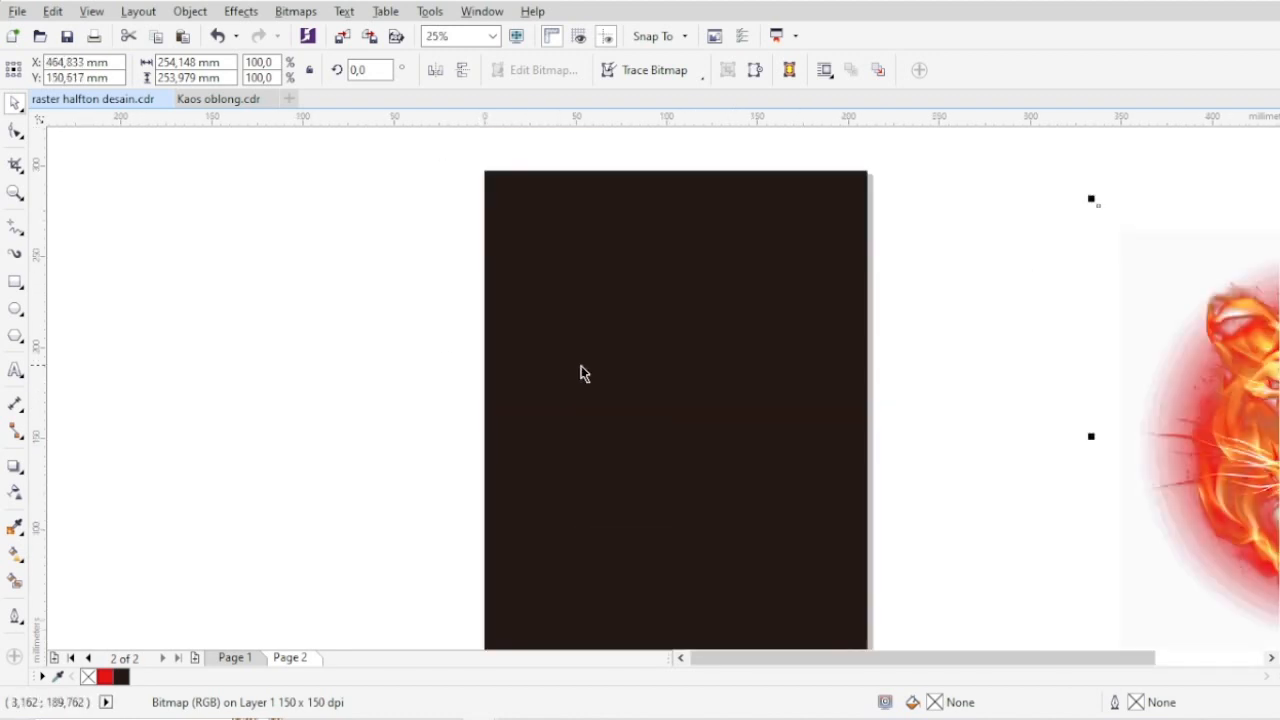
scroll(583, 371, "down", 1)
left_click_drag(645, 399, 425, 373)
left_click(954, 408)
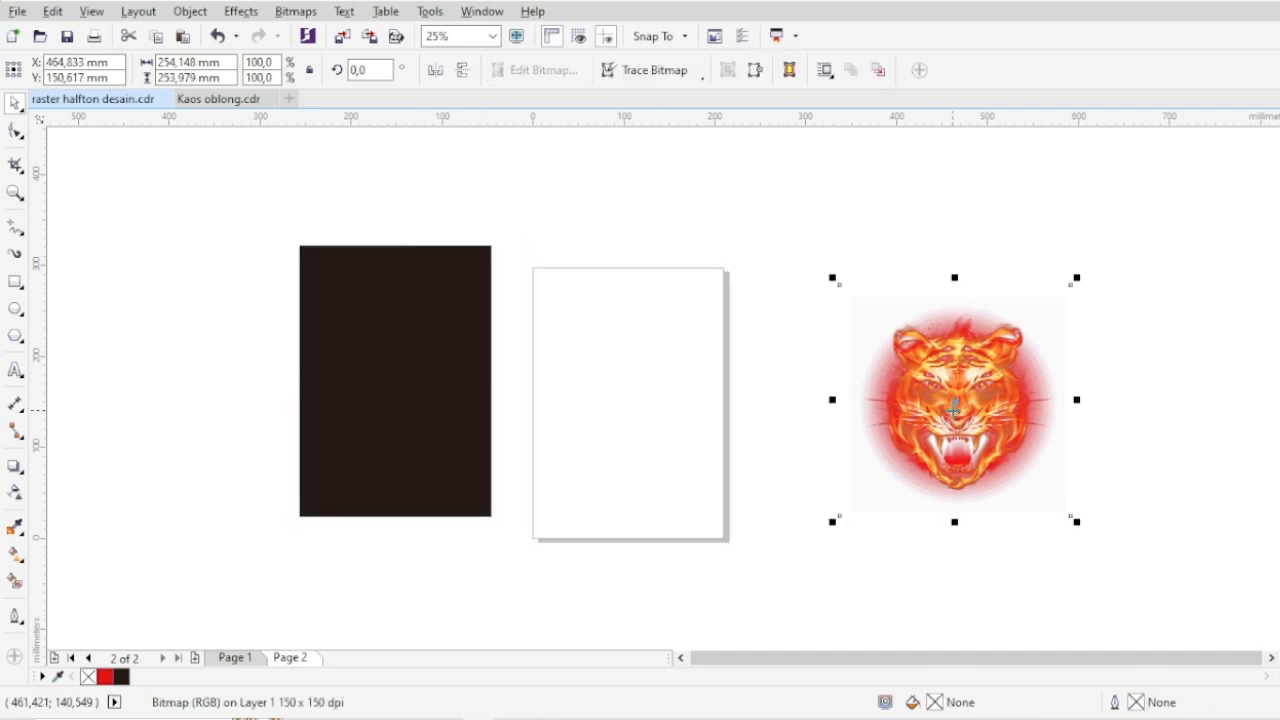
key("p")
scroll(597, 403, "up", 1)
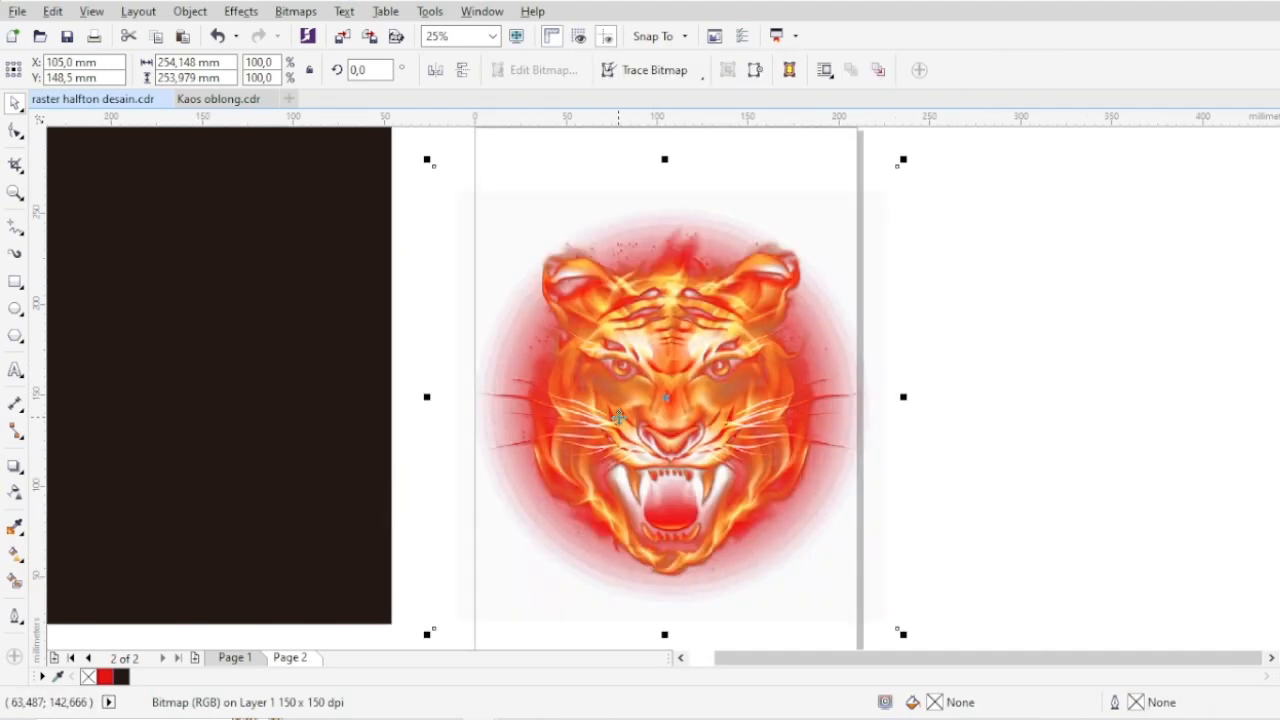
Draw a circle around the tiger's glow, centre it on the page and resize it to about 207 mm in diameter
left_click(15, 309)
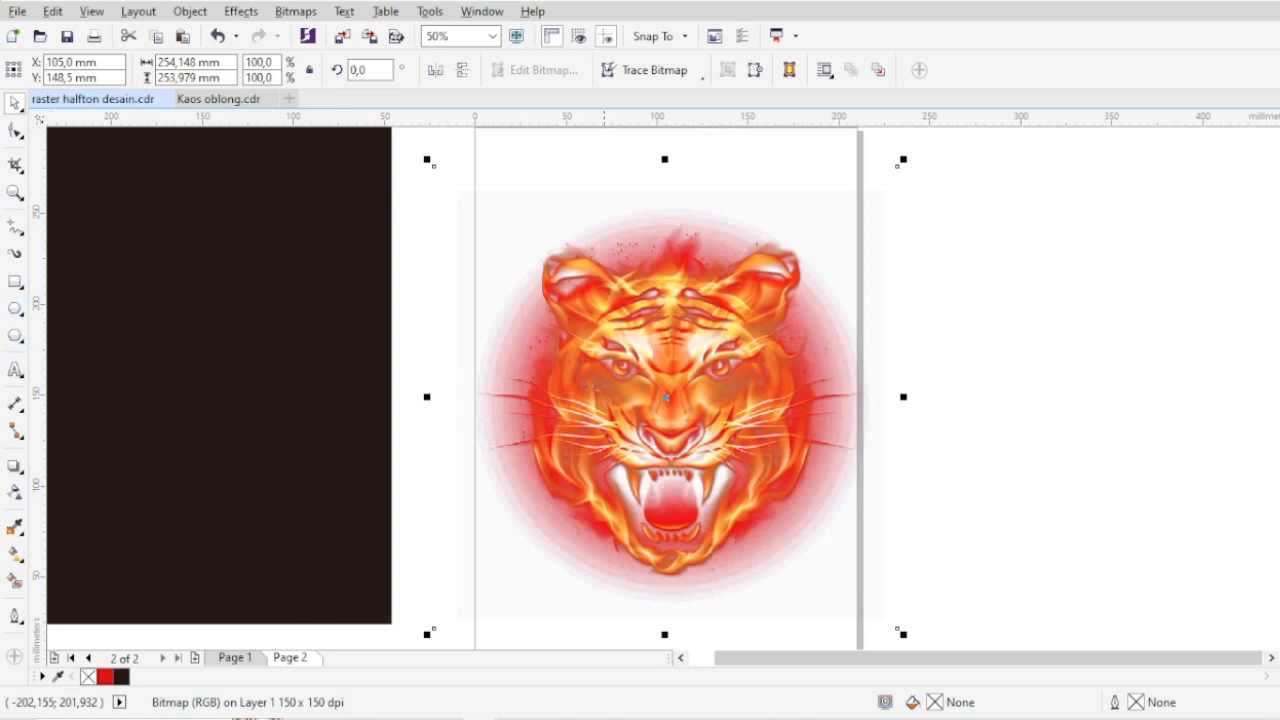
left_click_drag(562, 282, 777, 586)
key("p")
left_click(15, 103)
left_click_drag(817, 548, 855, 528)
scroll(766, 510, "up", 2)
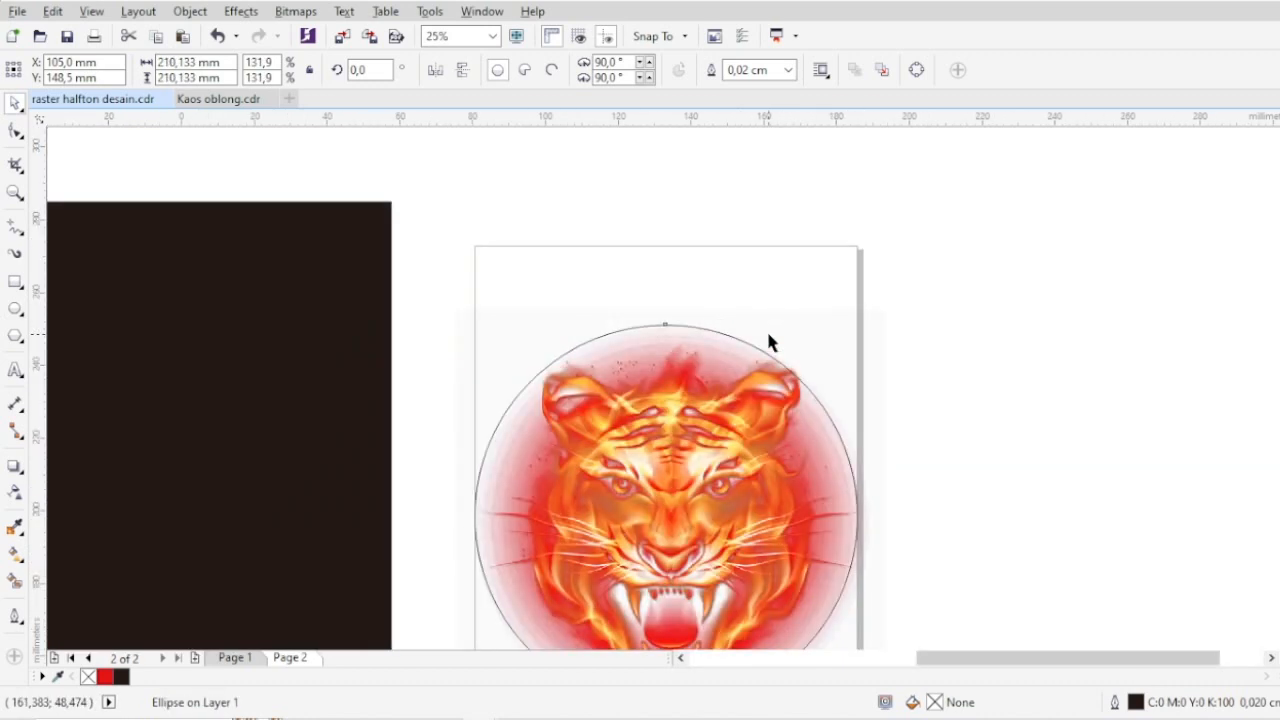
scroll(766, 328, "up", 2)
left_click_drag(941, 320, 944, 310)
scroll(589, 286, "down", 2)
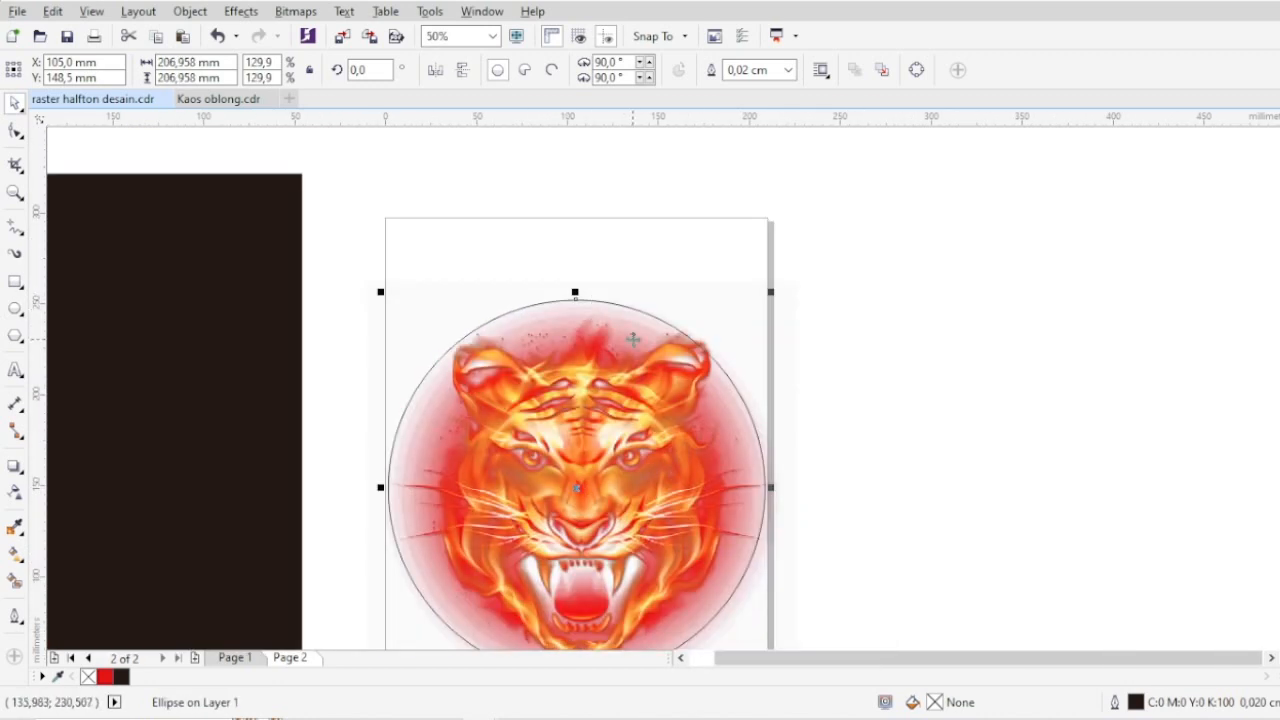
scroll(589, 286, "down", 2)
Intersect the circle with the gradient tiger bitmap and move the resulting round cut-out beside the page
left_click(581, 378, "shift")
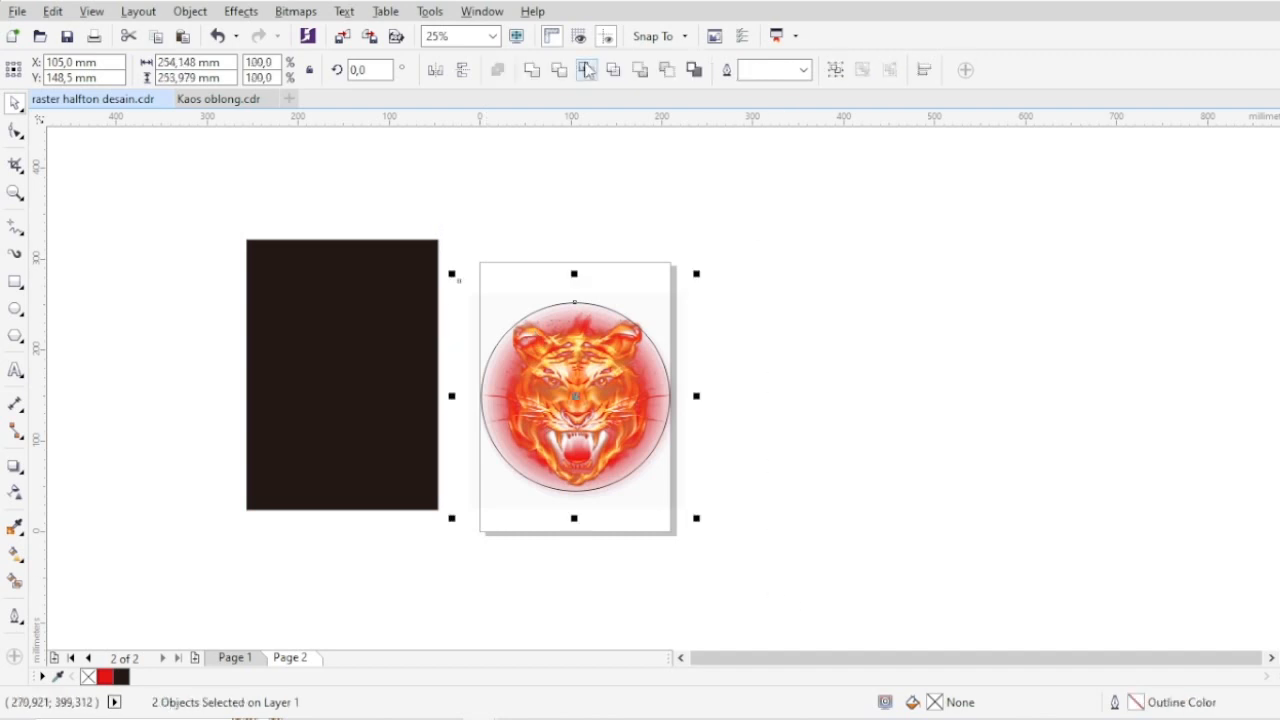
left_click_drag(575, 392, 949, 323)
left_click_drag(453, 213, 727, 583)
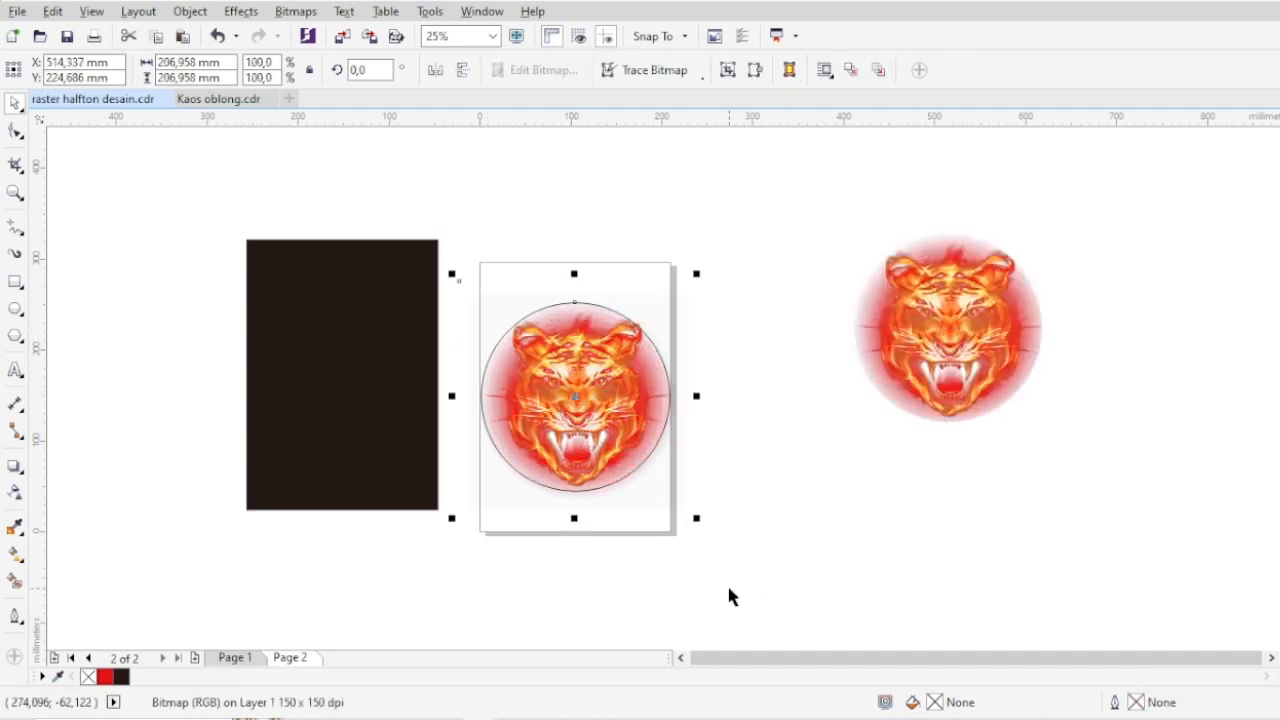
key("Delete")
key("ctrl+z")
key("ctrl+z")
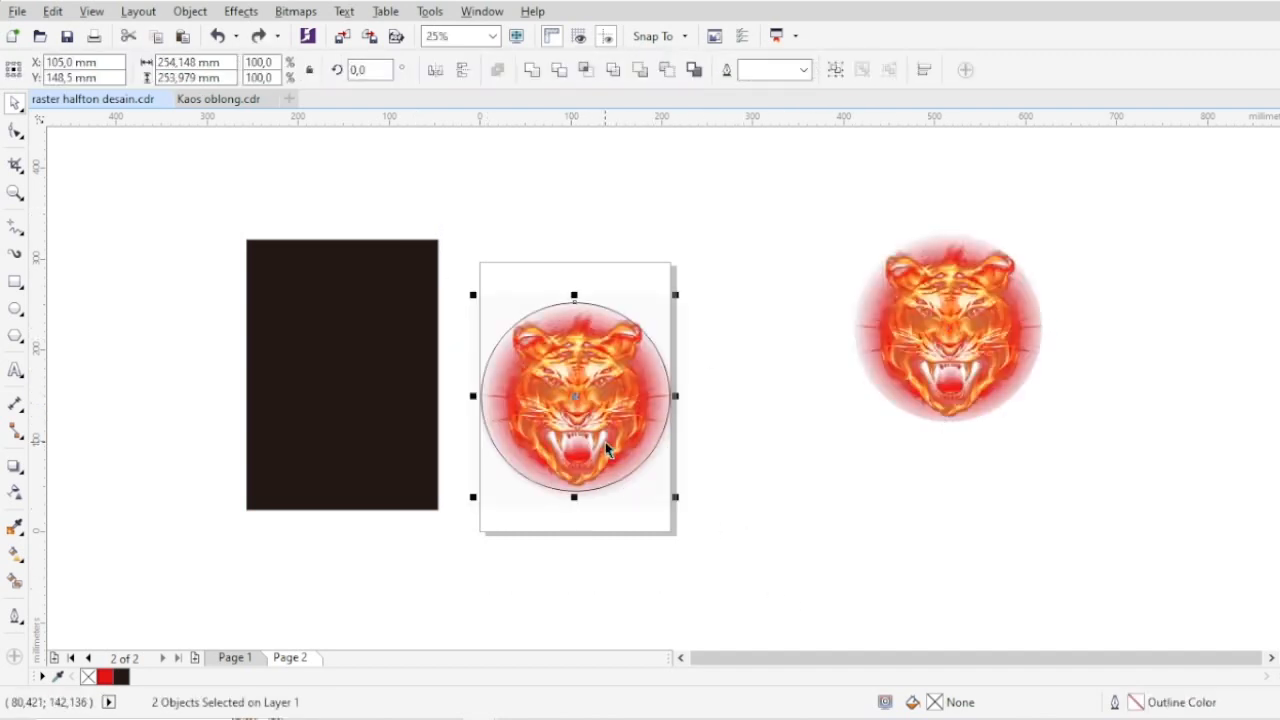
Move the circle away from the original square tiger bitmap, and delete that bitmap and the black rectangle
left_click(572, 405)
key("Delete")
left_click(303, 425)
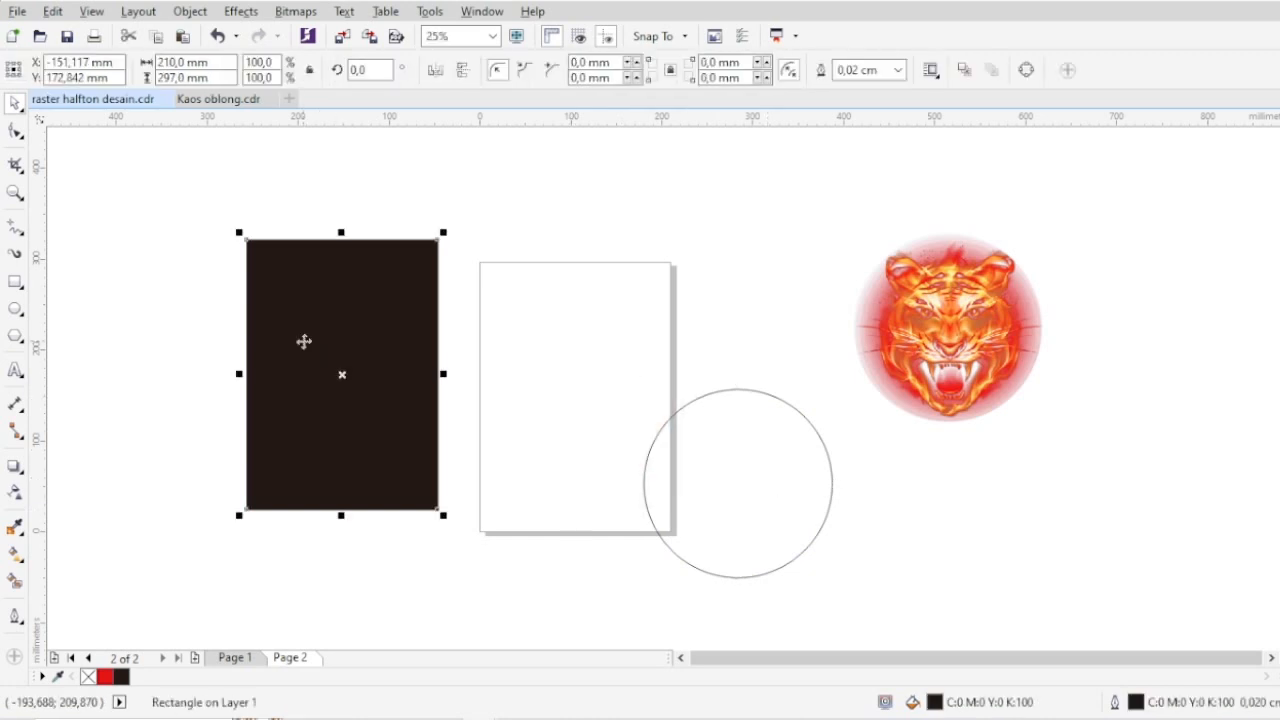
key("Delete")
Centre the round tiger cut-out and the empty circle on the page so they overlap exactly
left_click(917, 343)
key("p")
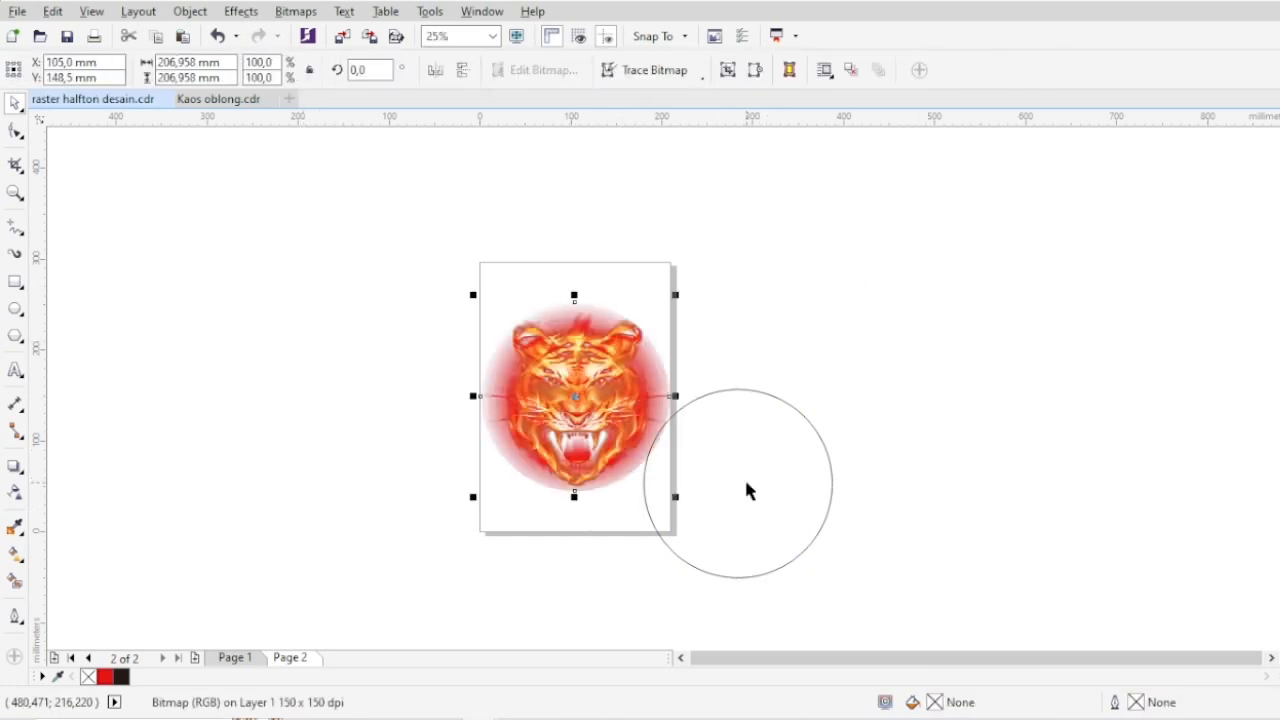
left_click(720, 484)
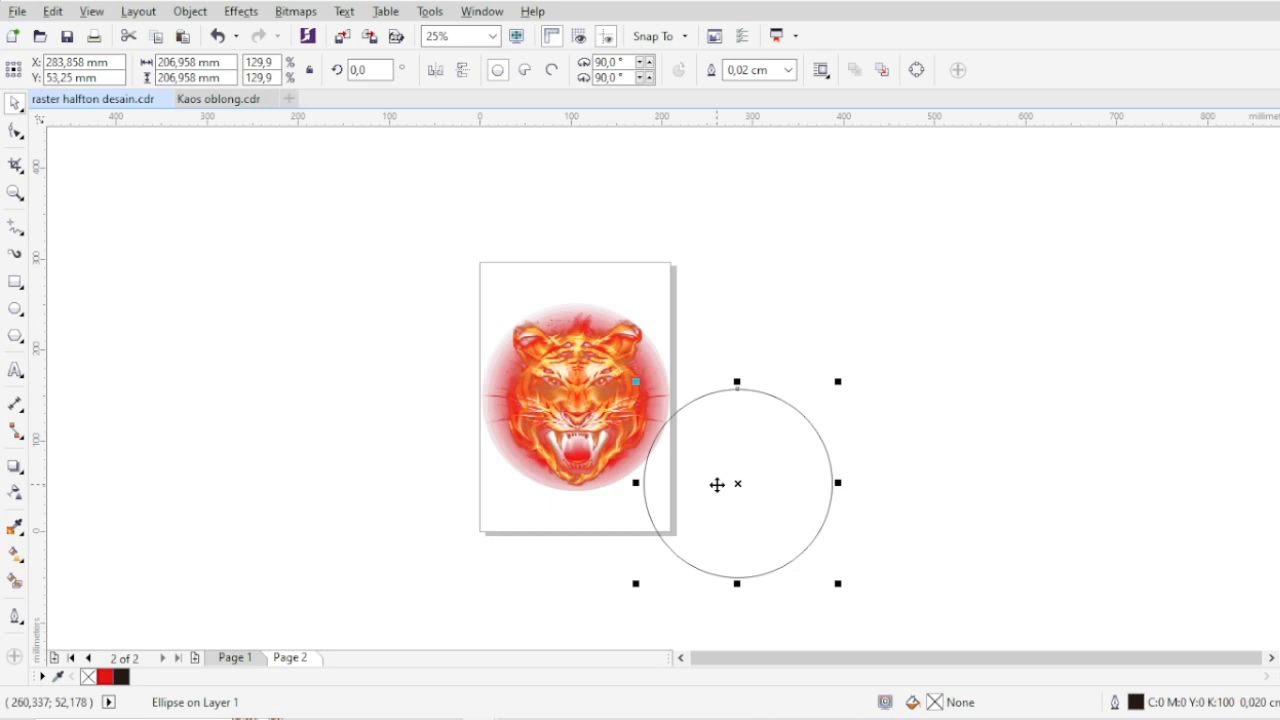
key("p")
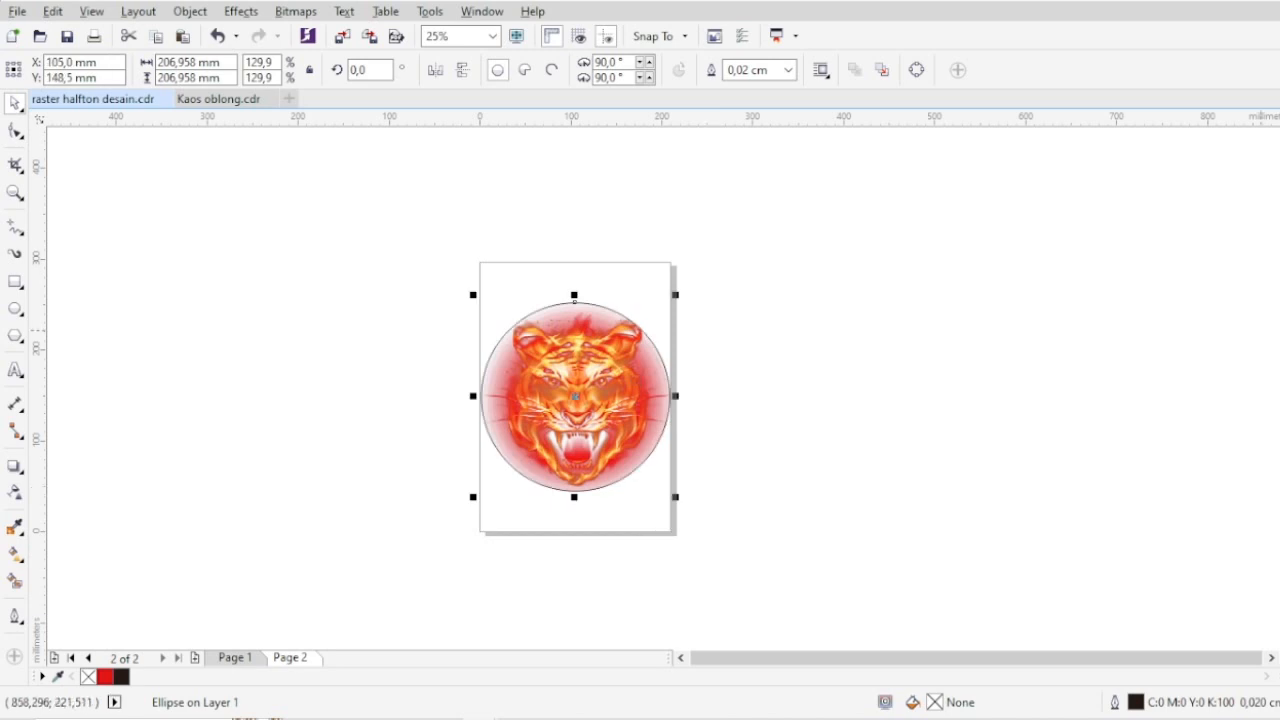
Fill the circle with white and no outline, place it behind the tiger cut-out, and group the two objects
left_click(1278, 330)
right_click(1278, 135)
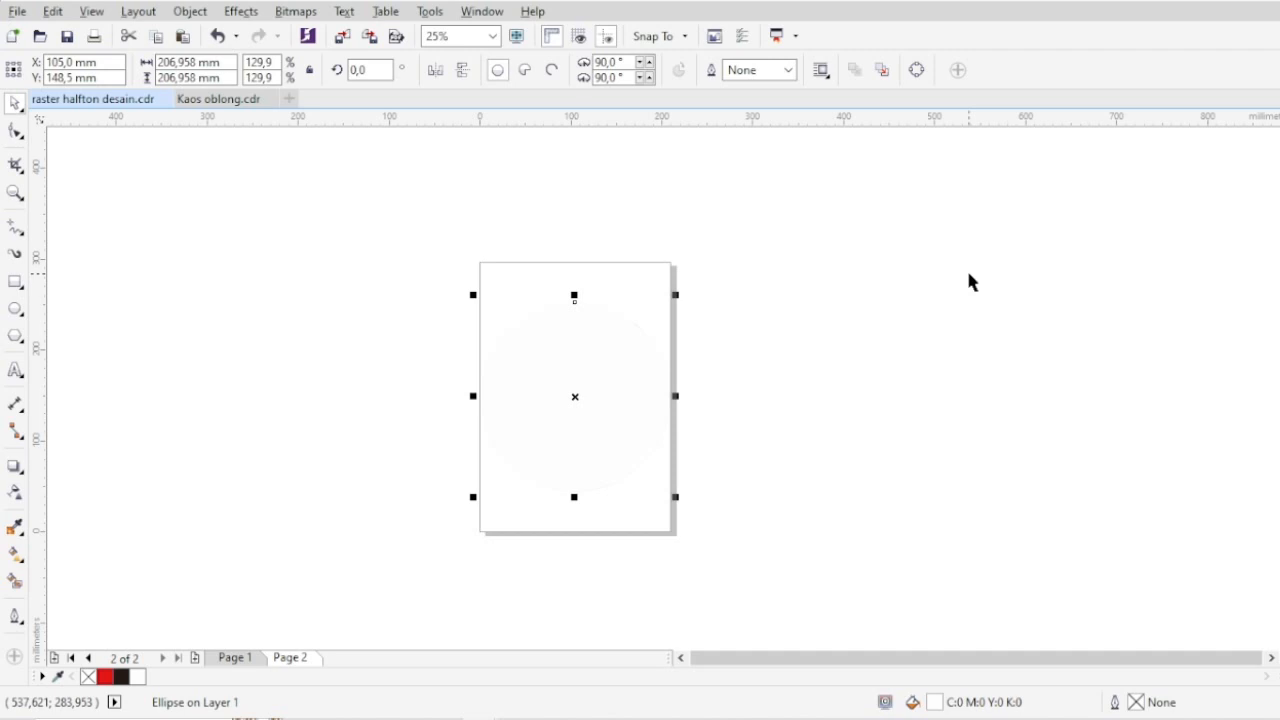
key("shift+Page_Down")
left_click_drag(428, 258, 841, 576)
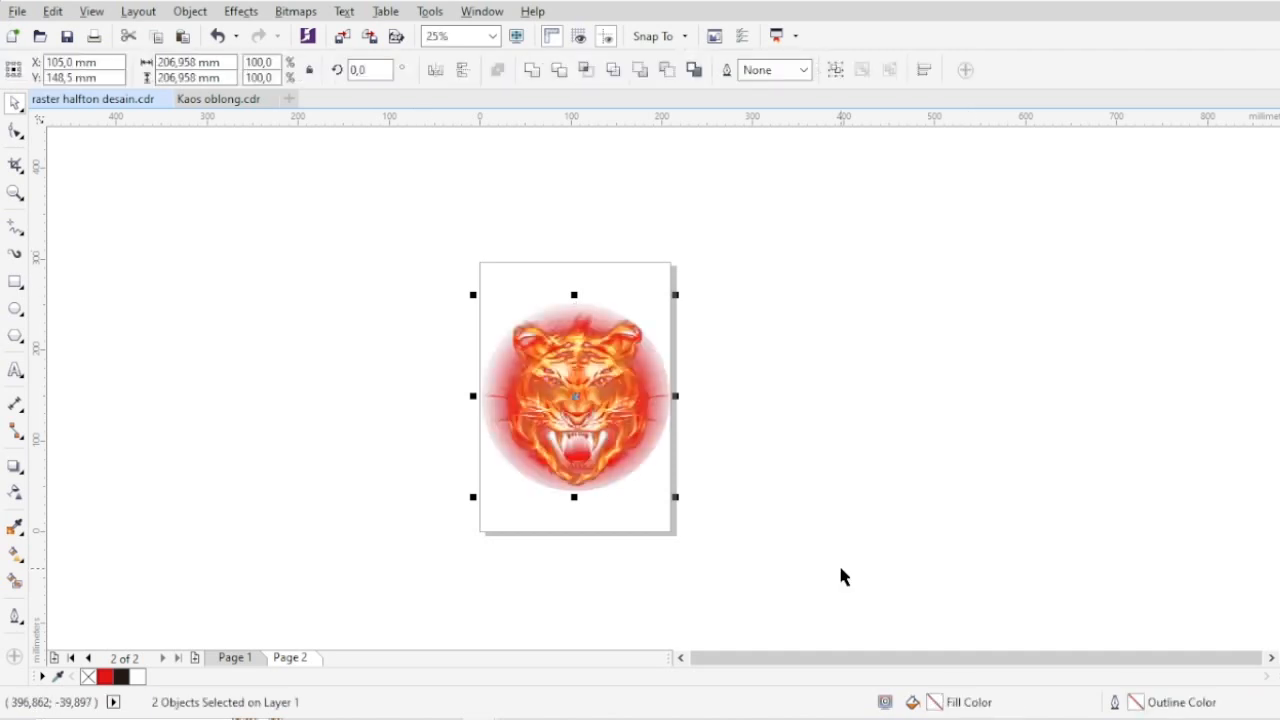
key("ctrl+g")
Copy the group, switch to "Kaos oblong.cdr" and delete the halftone tiger from the black T-shirt
left_click(222, 100)
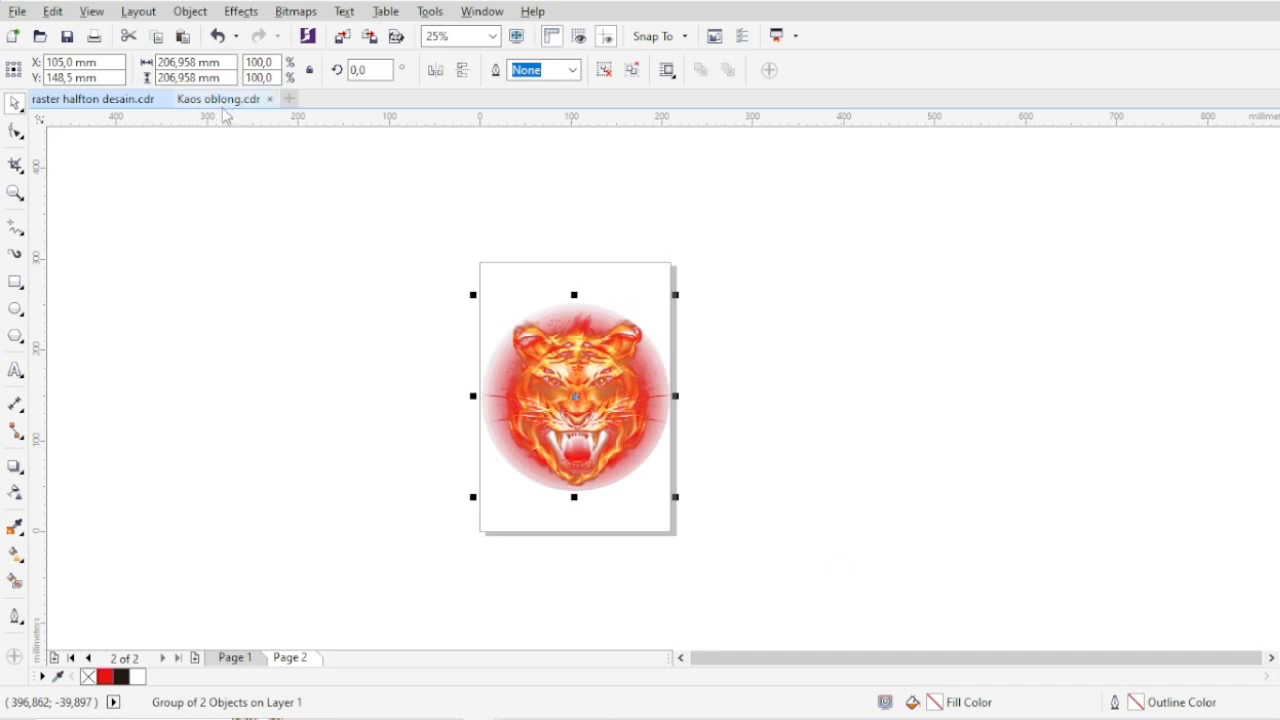
left_click(228, 105)
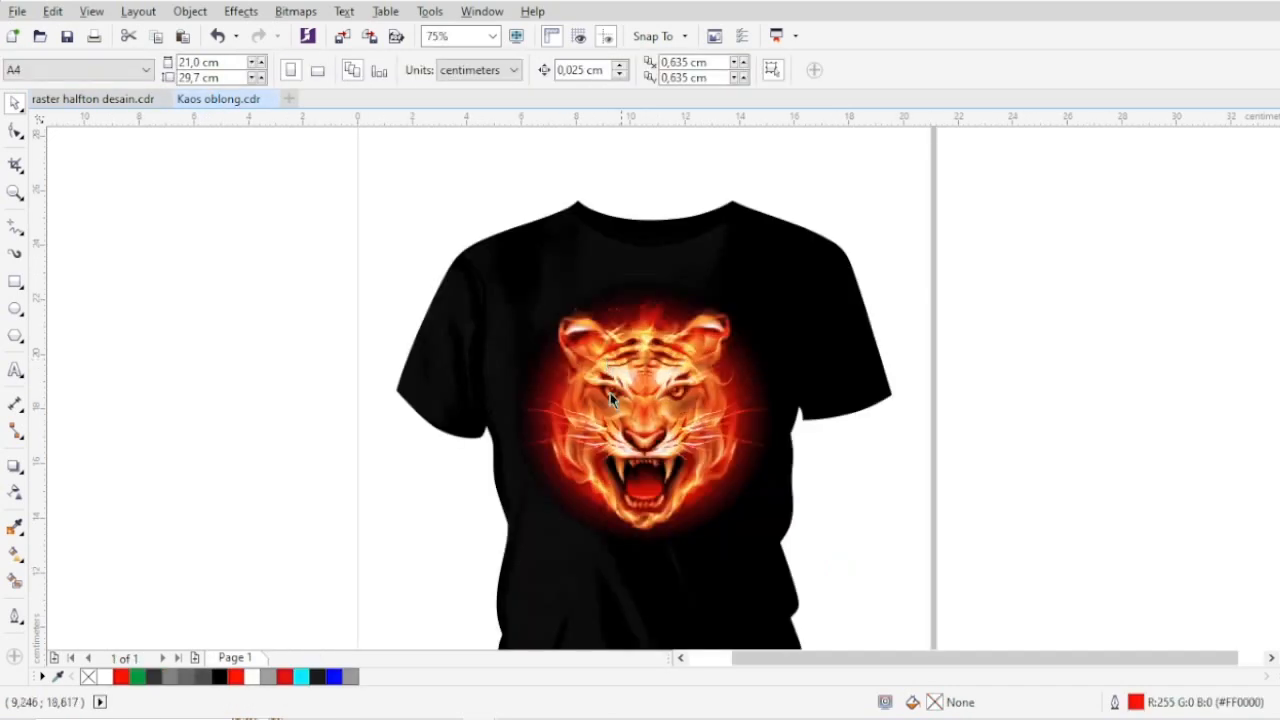
left_click(615, 394)
left_click_drag(627, 400, 183, 349)
key("Delete")
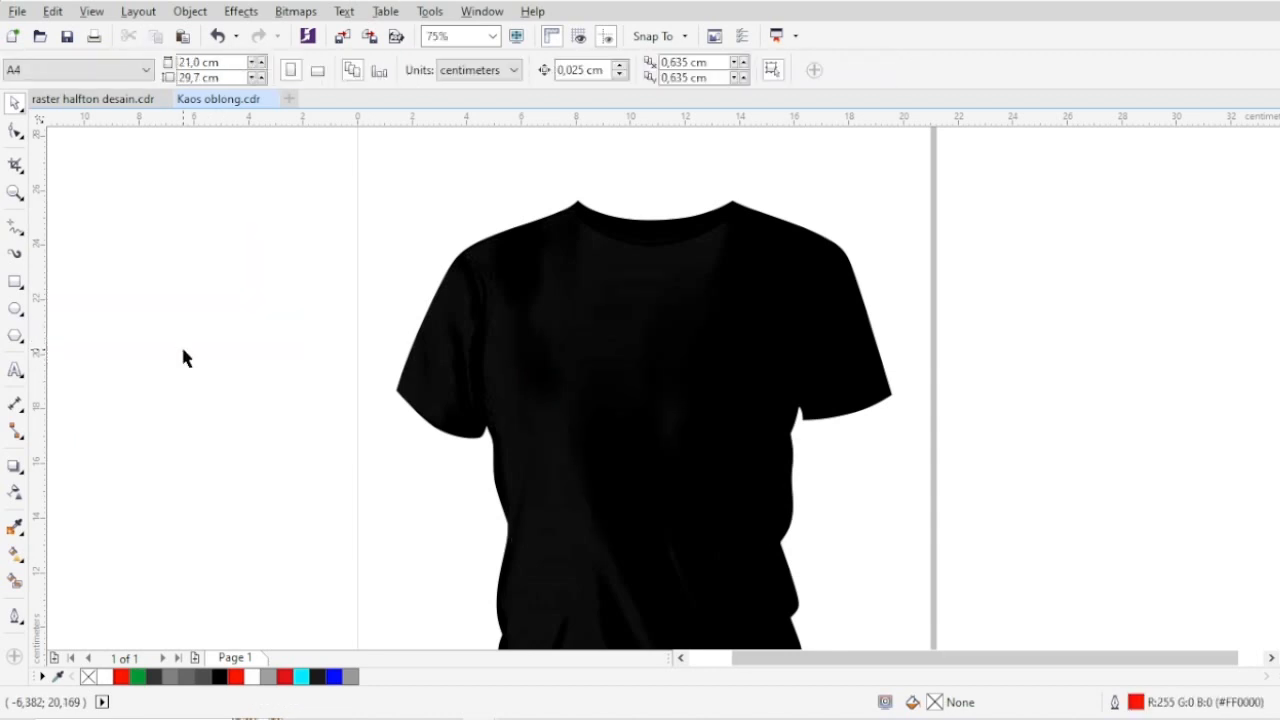
Paste the white-backed gradient tiger, scale it to about 8.5 cm and position it on the black T-shirt's chest
key("ctrl+v")
scroll(550, 281, "down", 2)
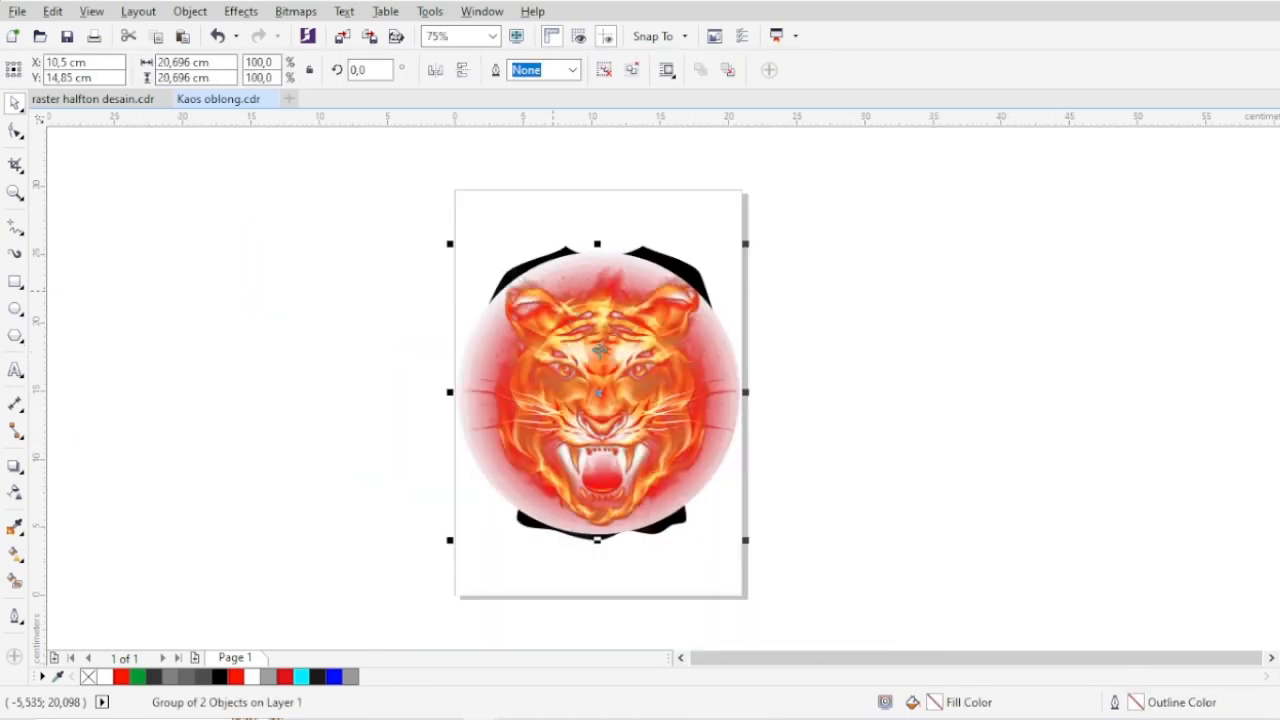
left_click_drag(746, 539, 690, 446)
scroll(572, 331, "up", 1)
left_click_drag(627, 476, 629, 372)
mouse_move(734, 472)
left_mouse_down()
mouse_move(740, 494)
mouse_move(729, 493)
left_mouse_up()
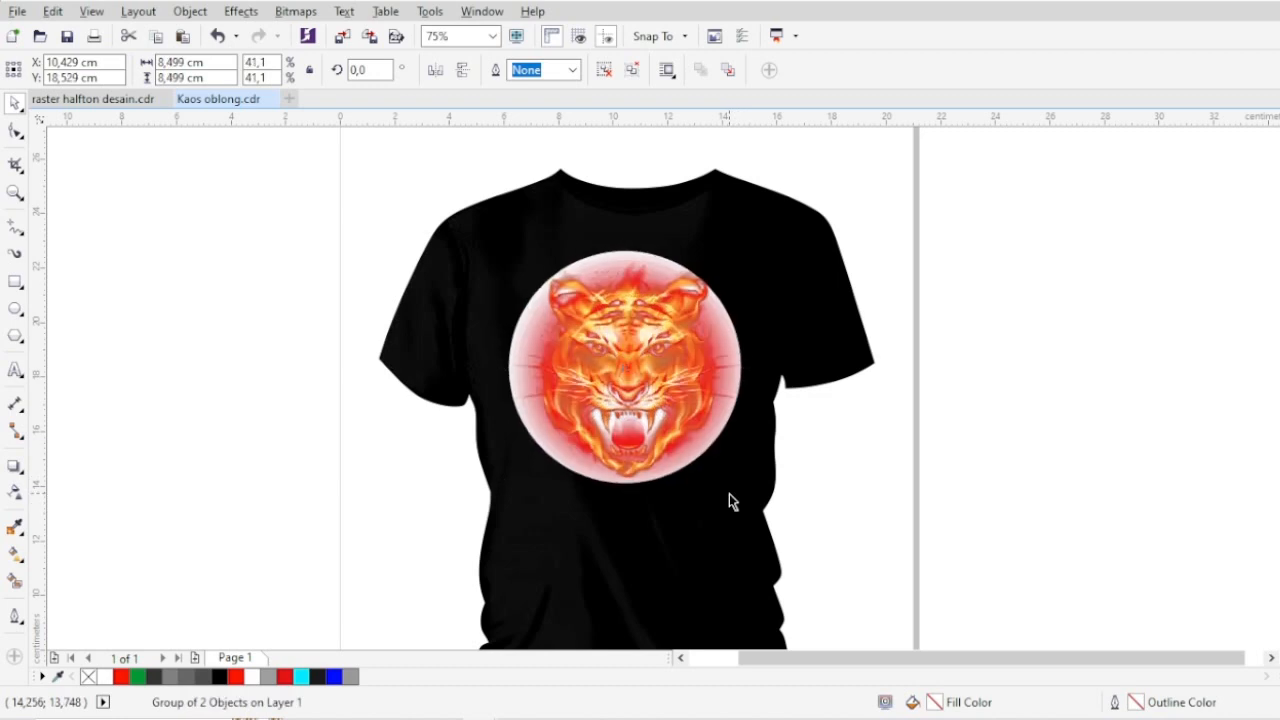
Examine the gradient tiger's pale outer ring, whiskers and fangs over the white backing on the black T-shirt
scroll(556, 299, "up", 1)
scroll(557, 300, "up", 1)
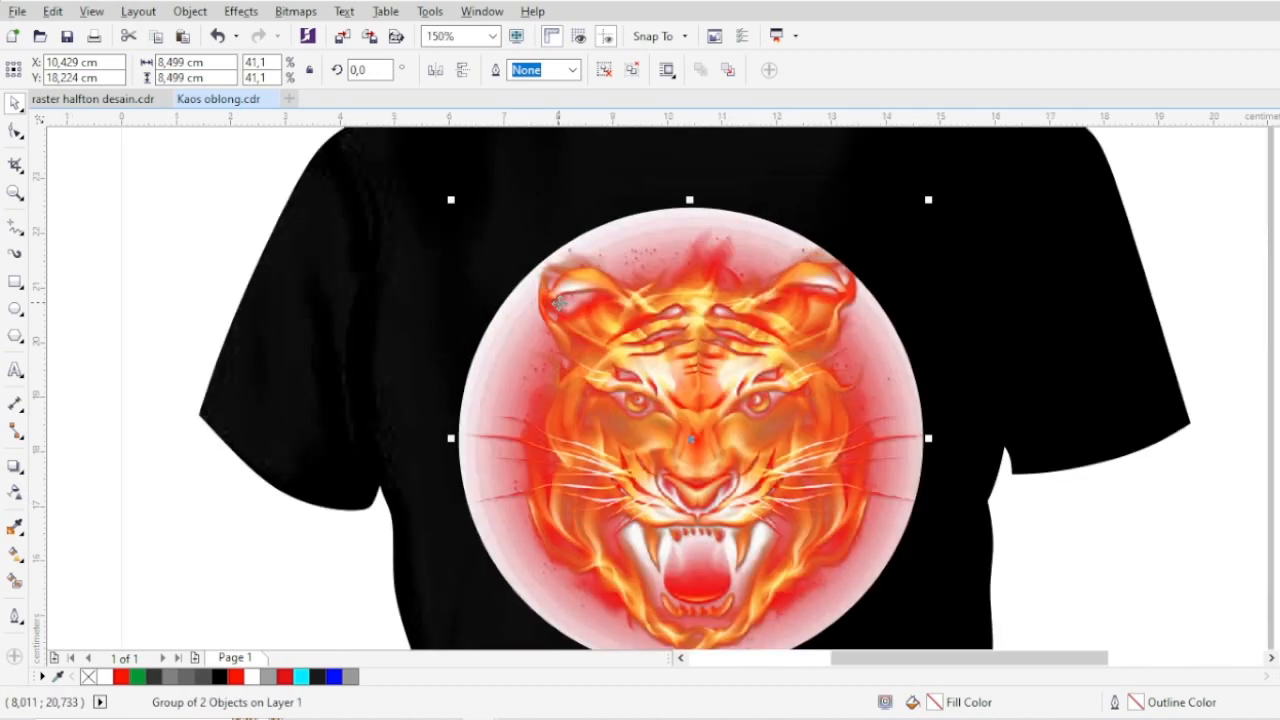
scroll(309, 374, "up", 2)
scroll(413, 285, "down", 1)
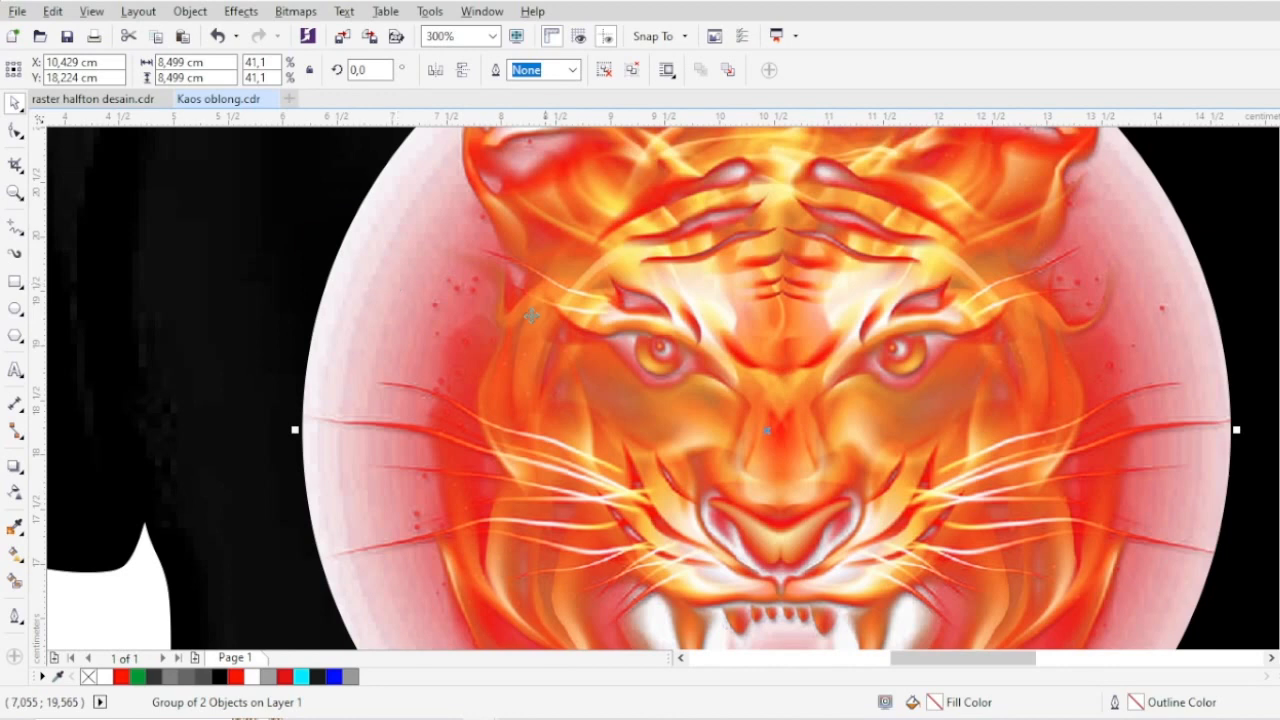
scroll(757, 358, "down", 1)
scroll(645, 527, "down", 1)
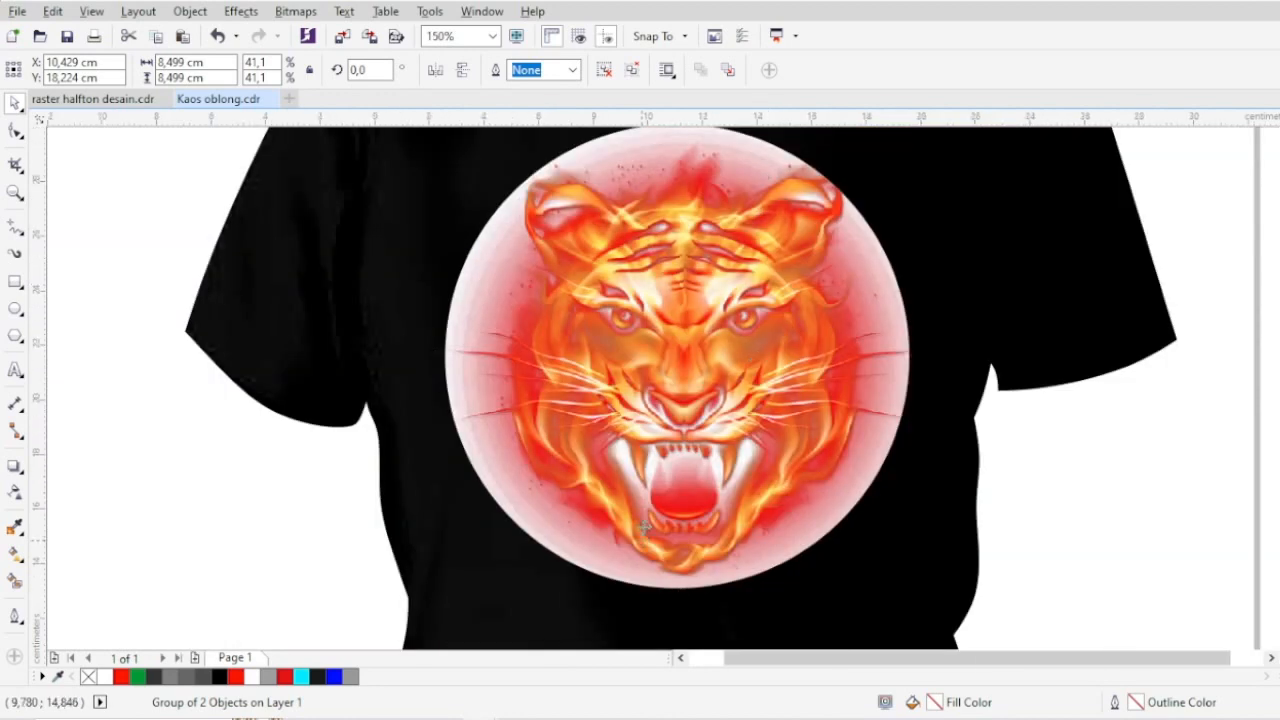
scroll(641, 389, "up", 1)
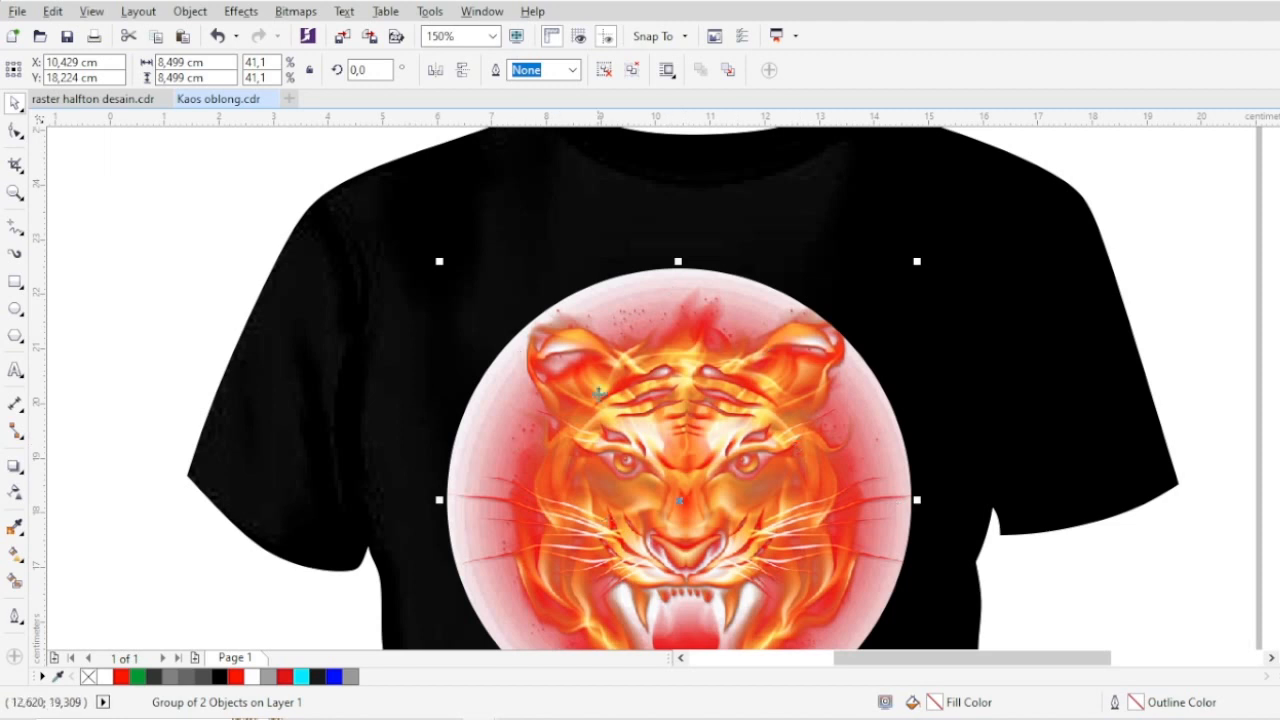
scroll(600, 392, "down", 1)
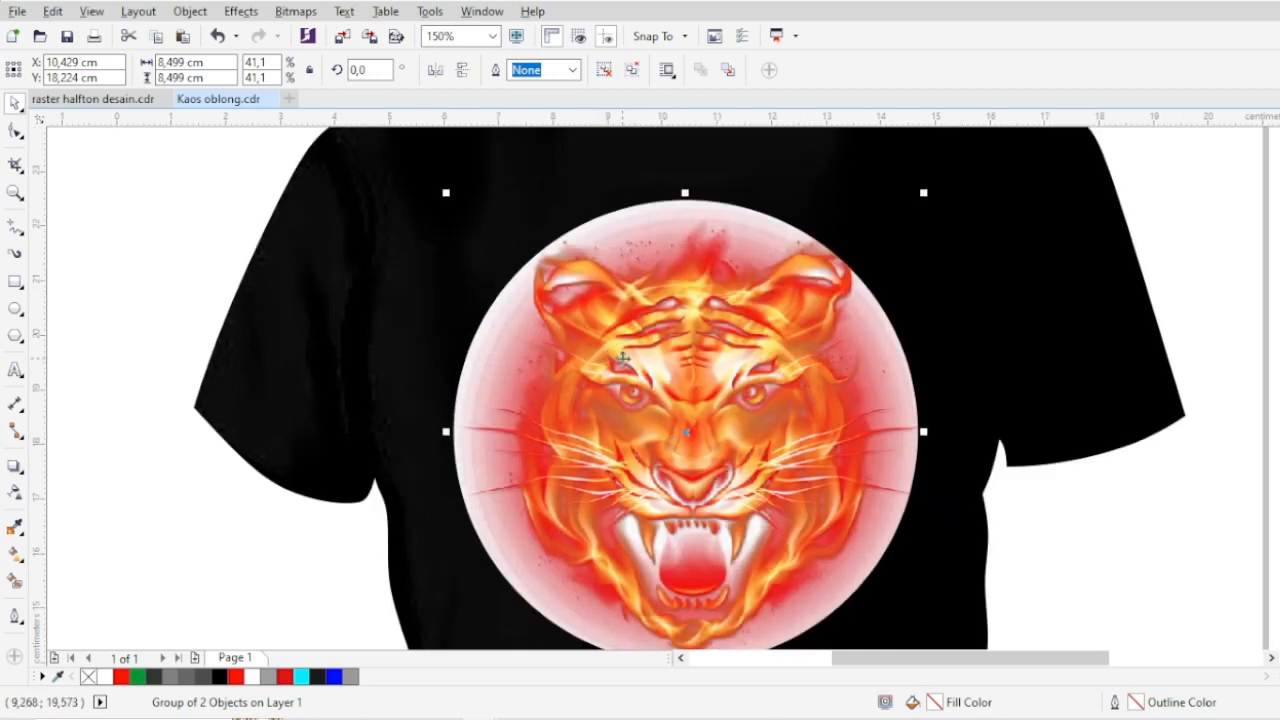
Ungroup the white-backed tiger, move the tiger bitmap off its circle, and fill the circle with black (#000000)
right_click(649, 240)
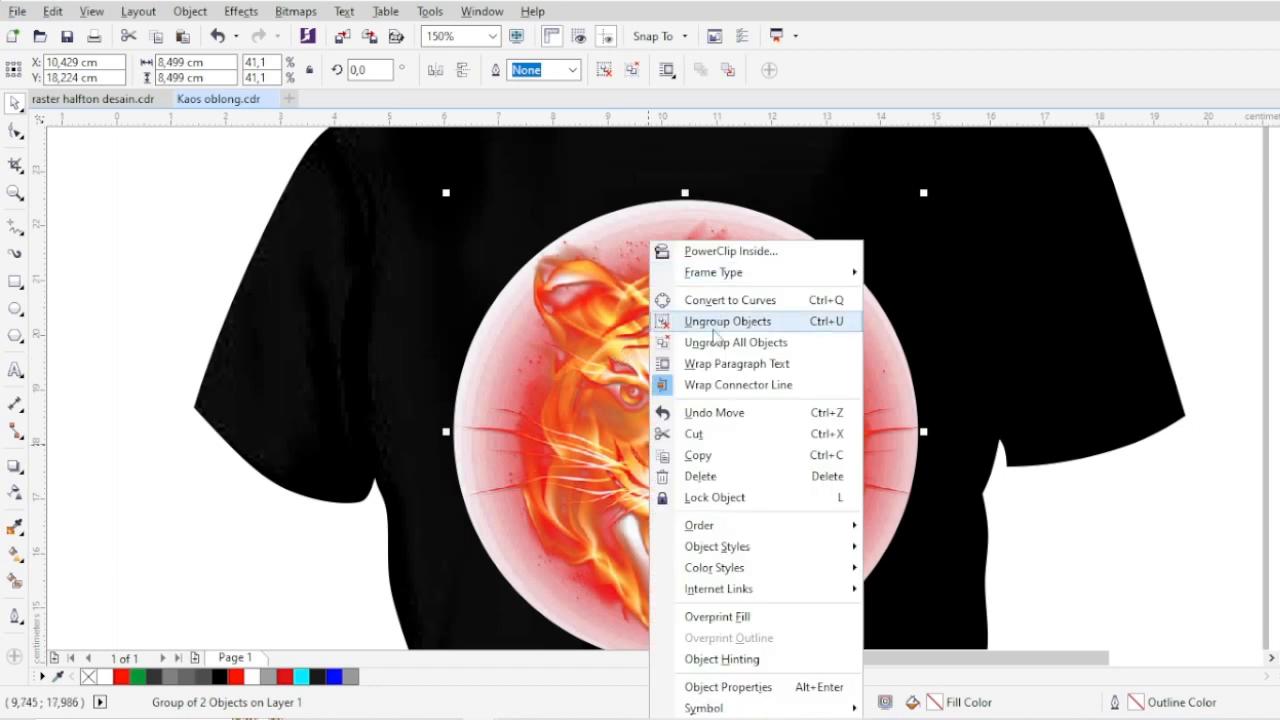
left_click(719, 330)
left_click(646, 400)
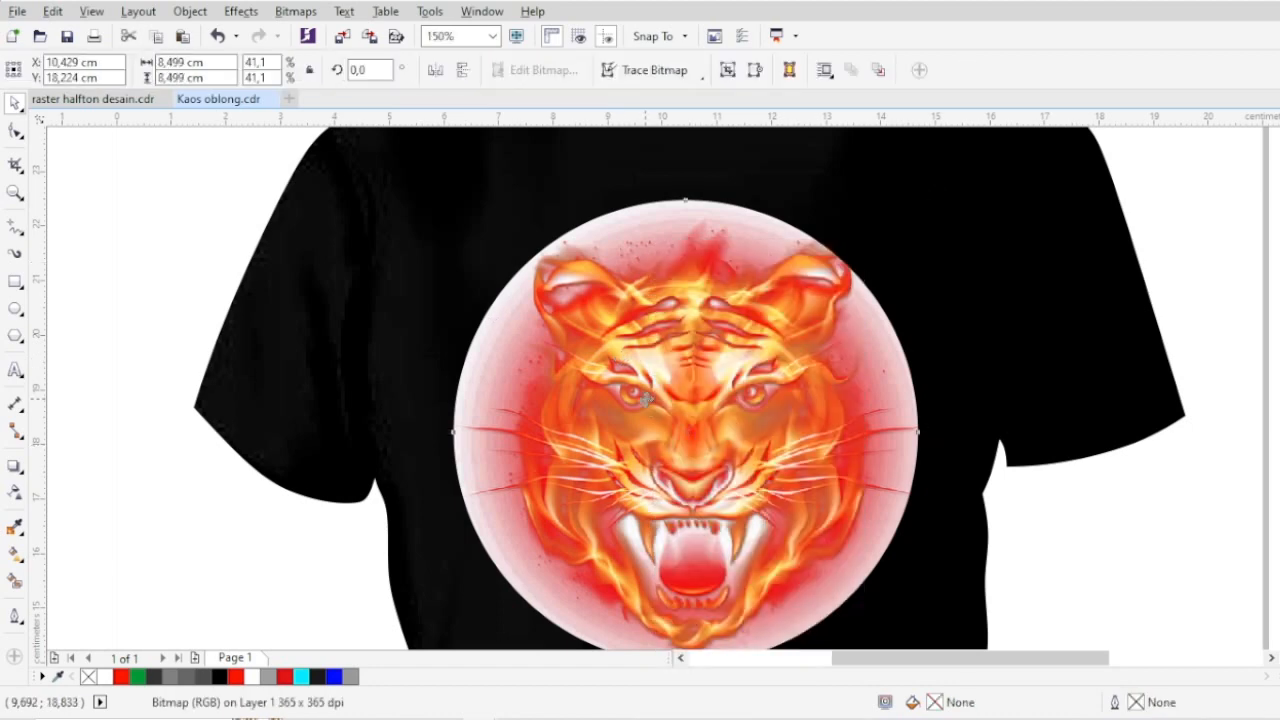
left_click_drag(648, 390, 820, 345)
left_click(820, 345, "alt")
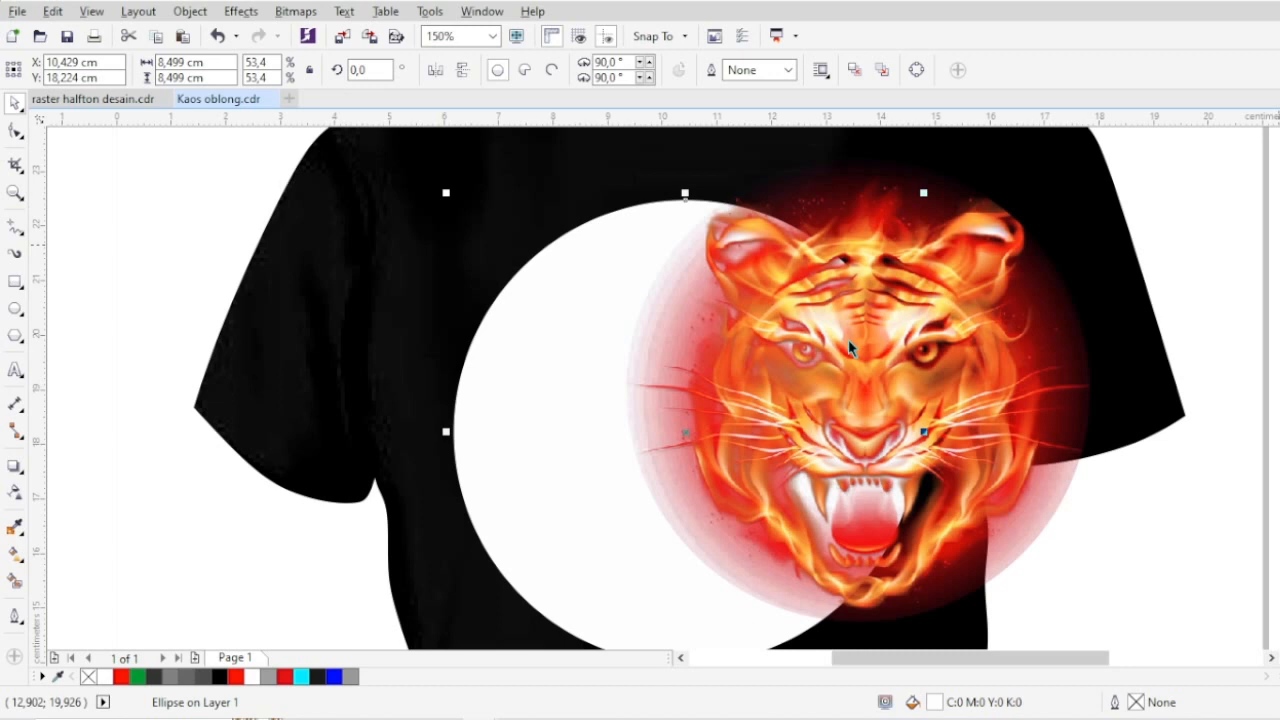
left_click(1279, 180)
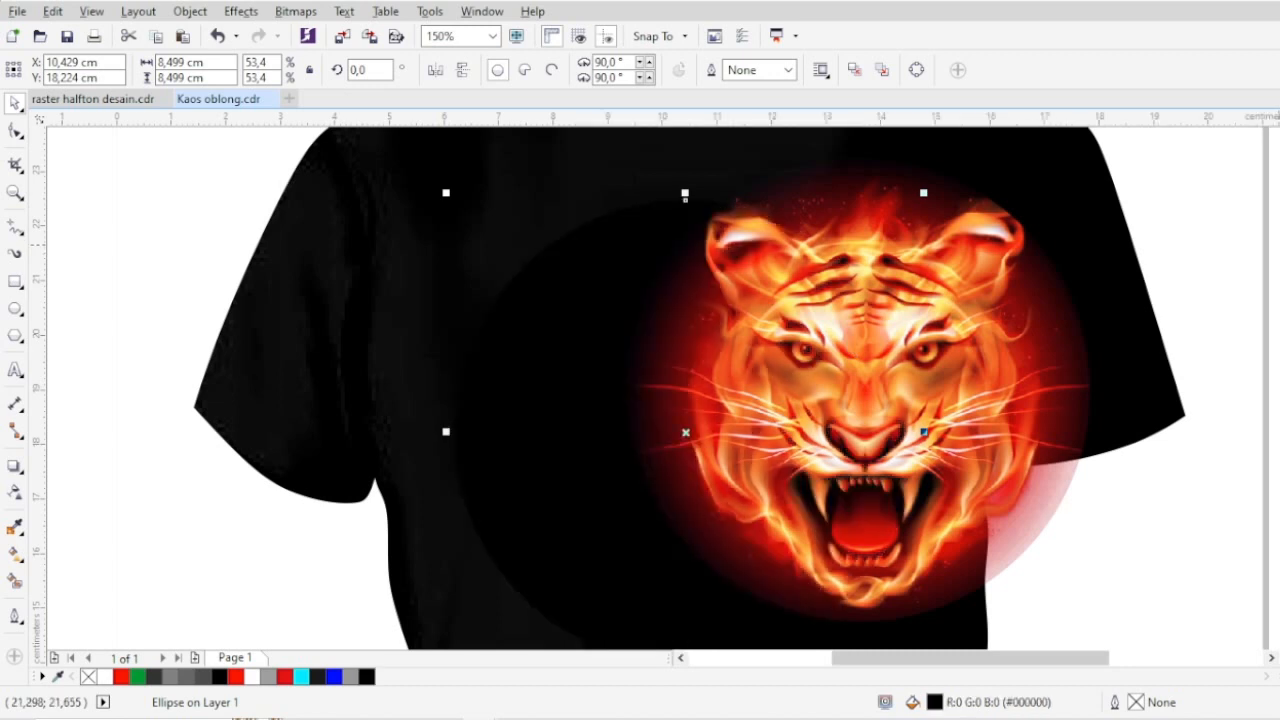
Centre the tiger over the black circle, group the two objects, and lower the group slightly to Y 18.153 cm on the chest
scroll(795, 214, "down", 1)
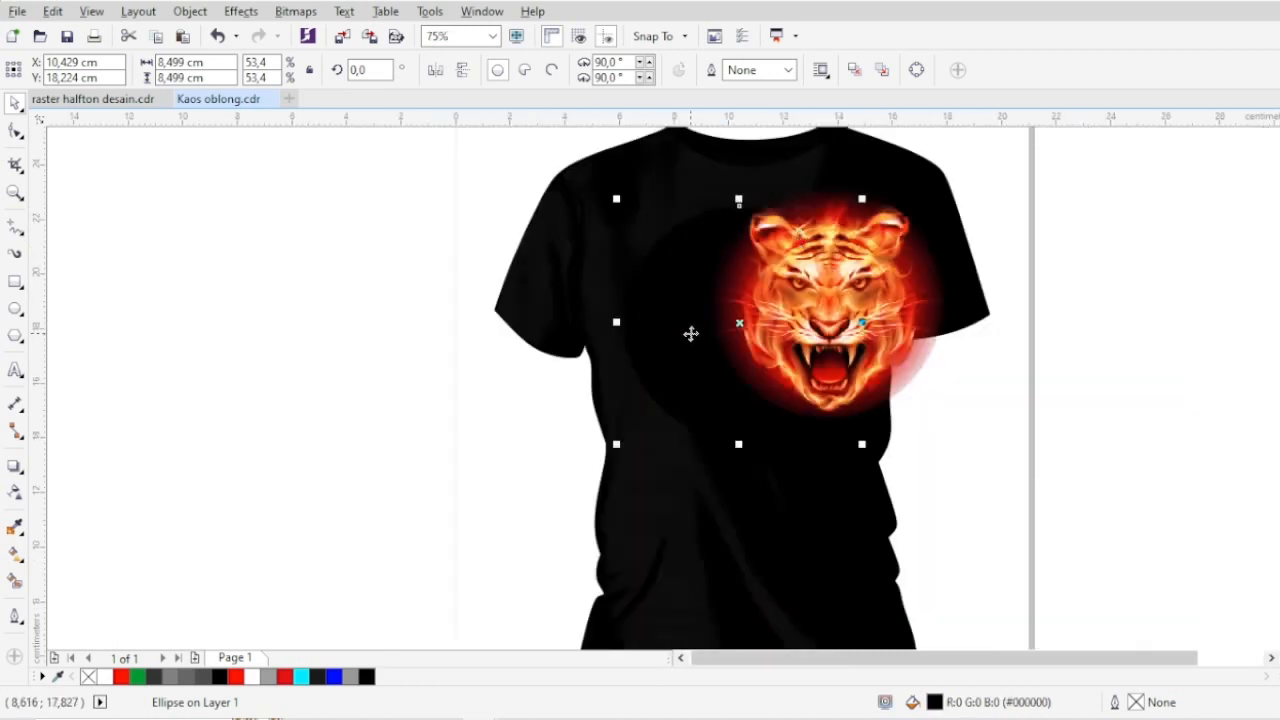
left_click_drag(746, 325, 746, 228)
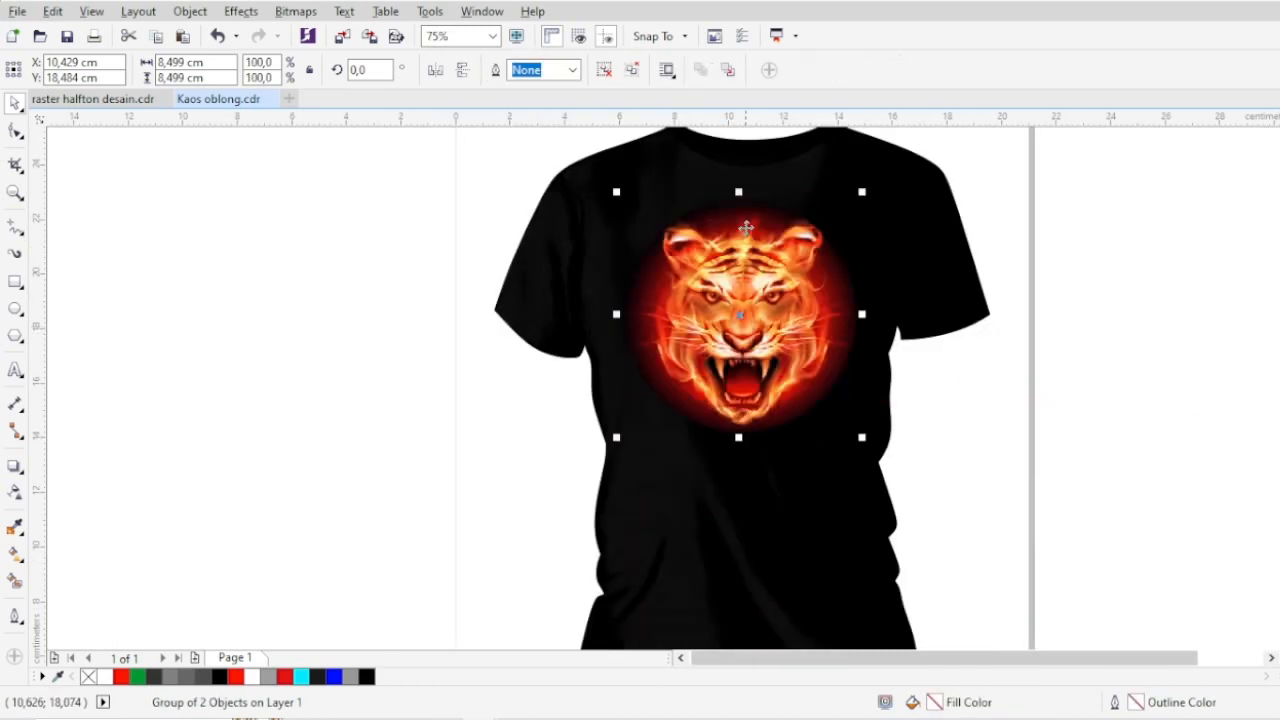
scroll(744, 209, "up", 1)
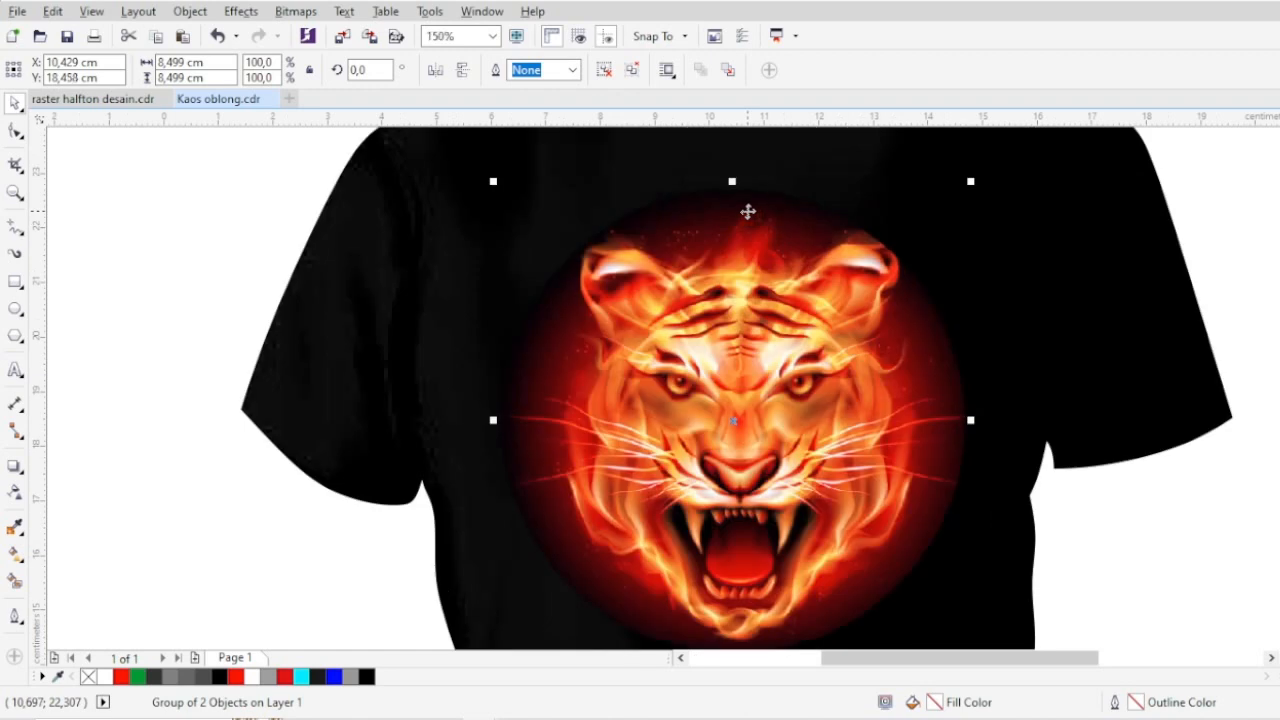
key("Down")
key("Down")
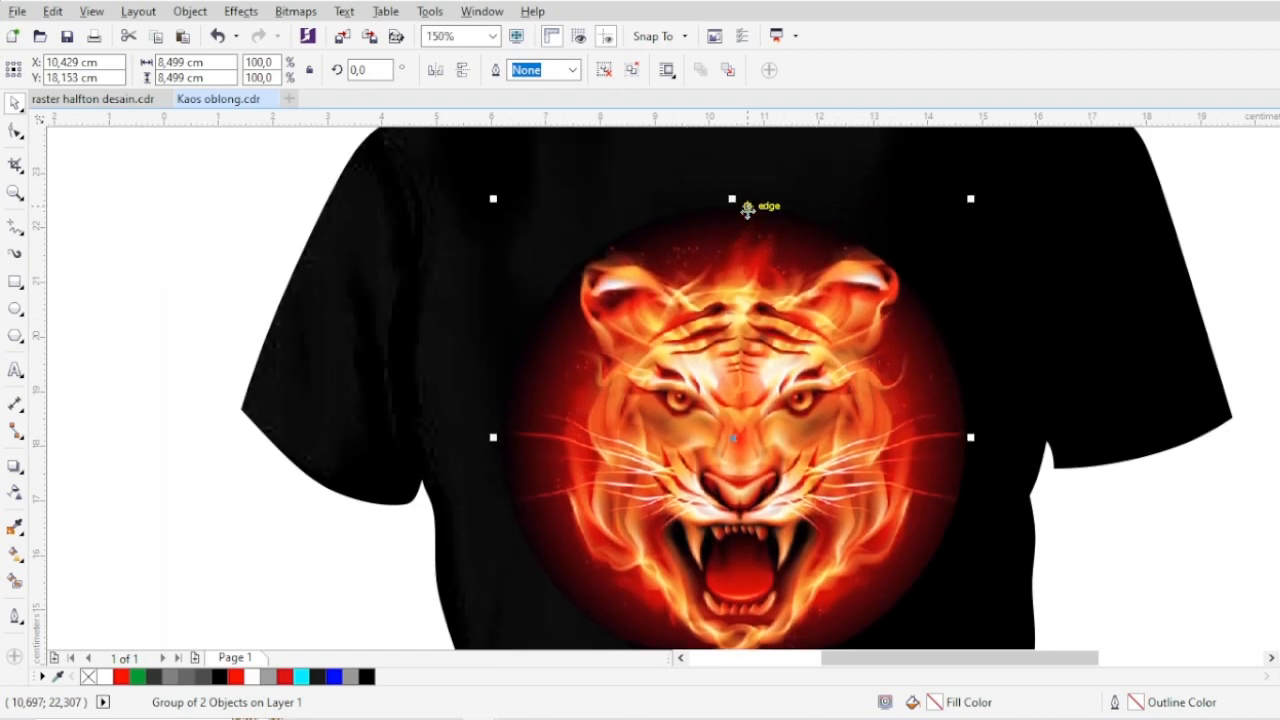
left_click(323, 243)
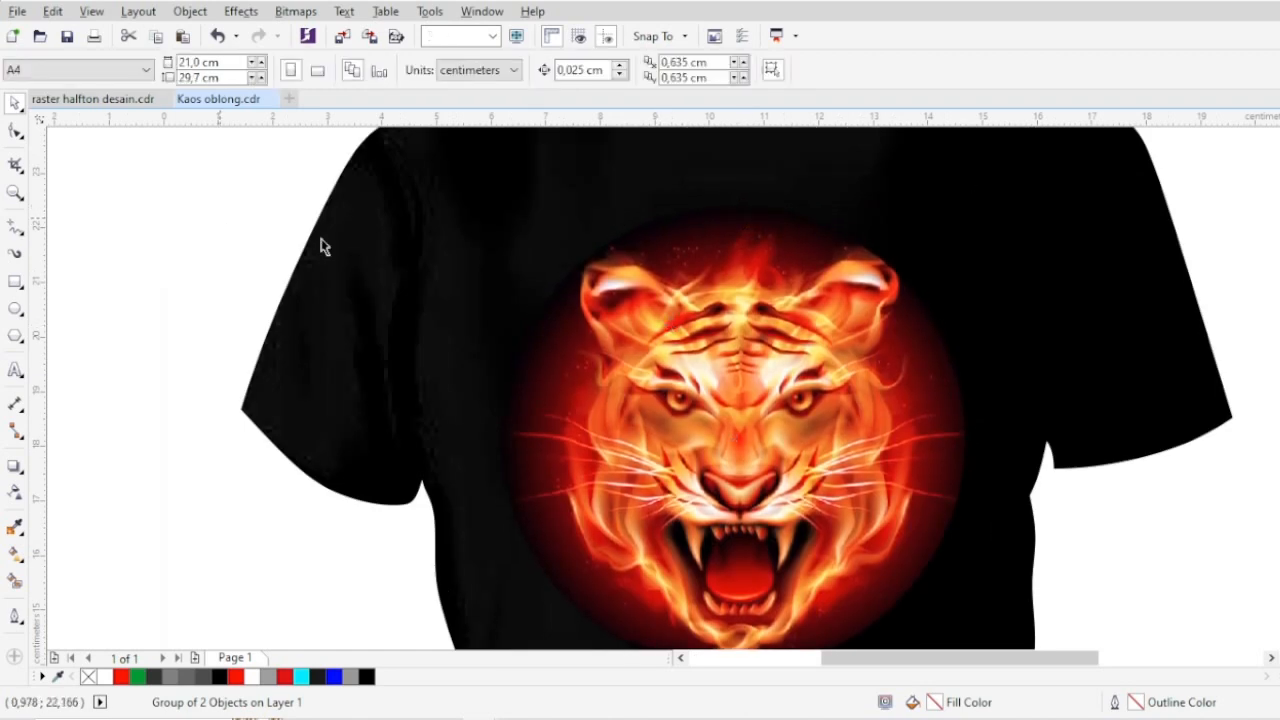
Examine the black-backed tiger on the T-shirt, especially where the circle's edge meets the shirt fabric near the whisker tips
scroll(595, 260, "down", 1)
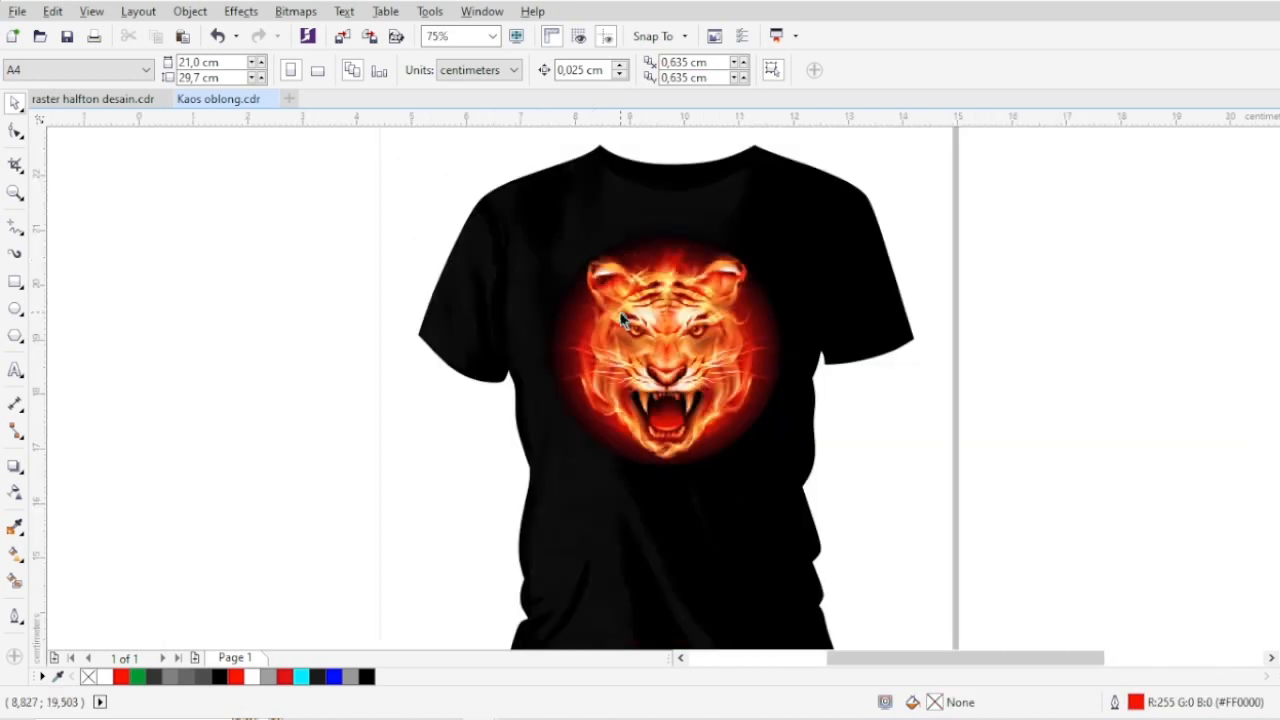
scroll(622, 320, "up", 1)
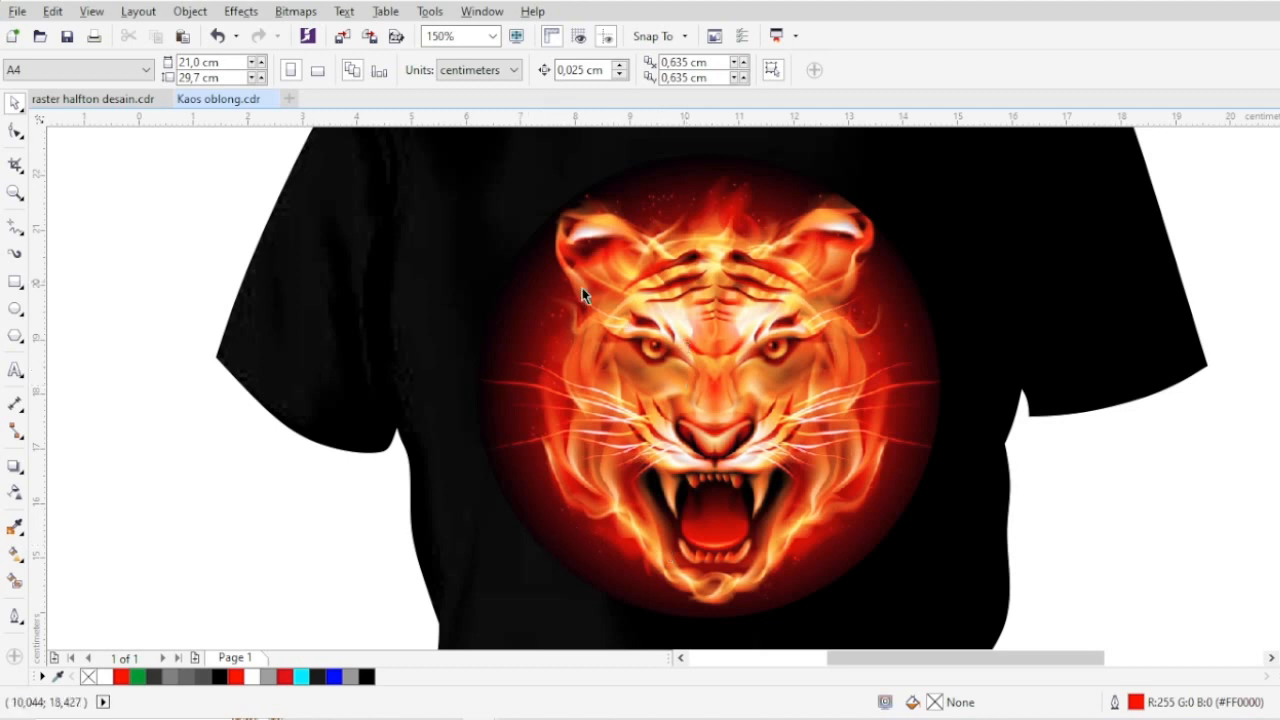
left_click(670, 420)
scroll(668, 412, "down", 2)
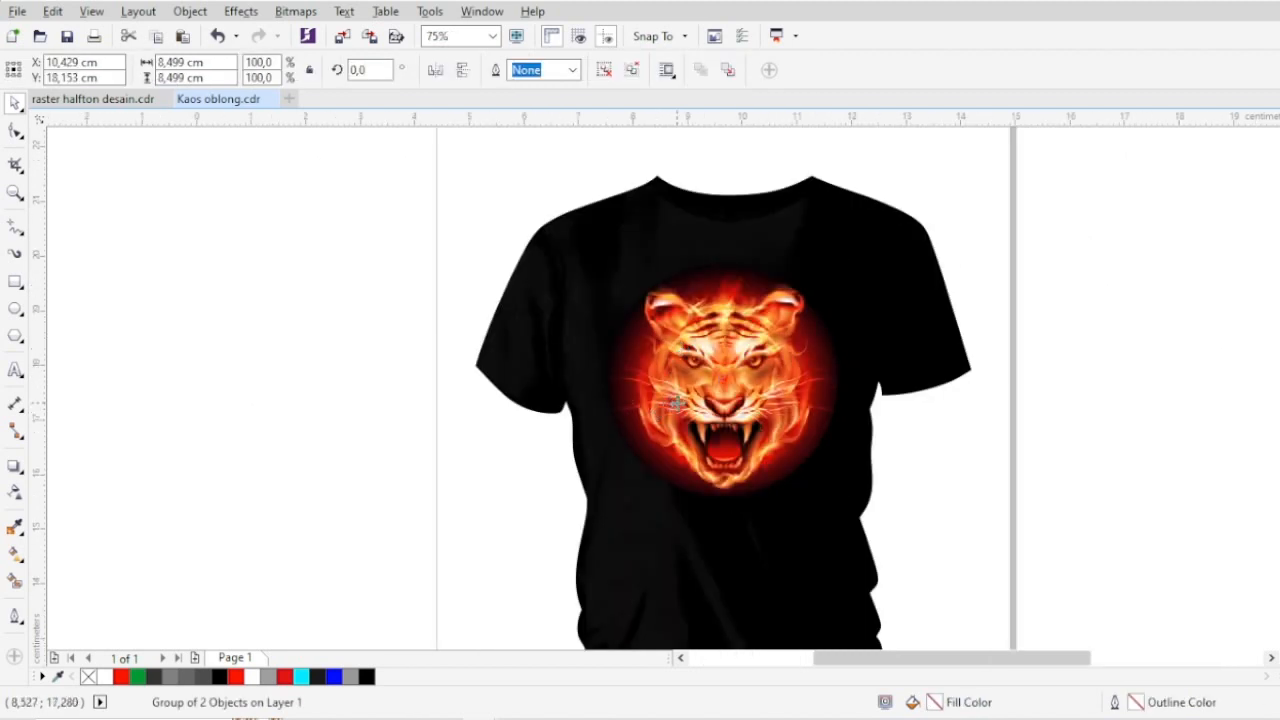
scroll(619, 494, "up", 2)
scroll(554, 477, "up", 2)
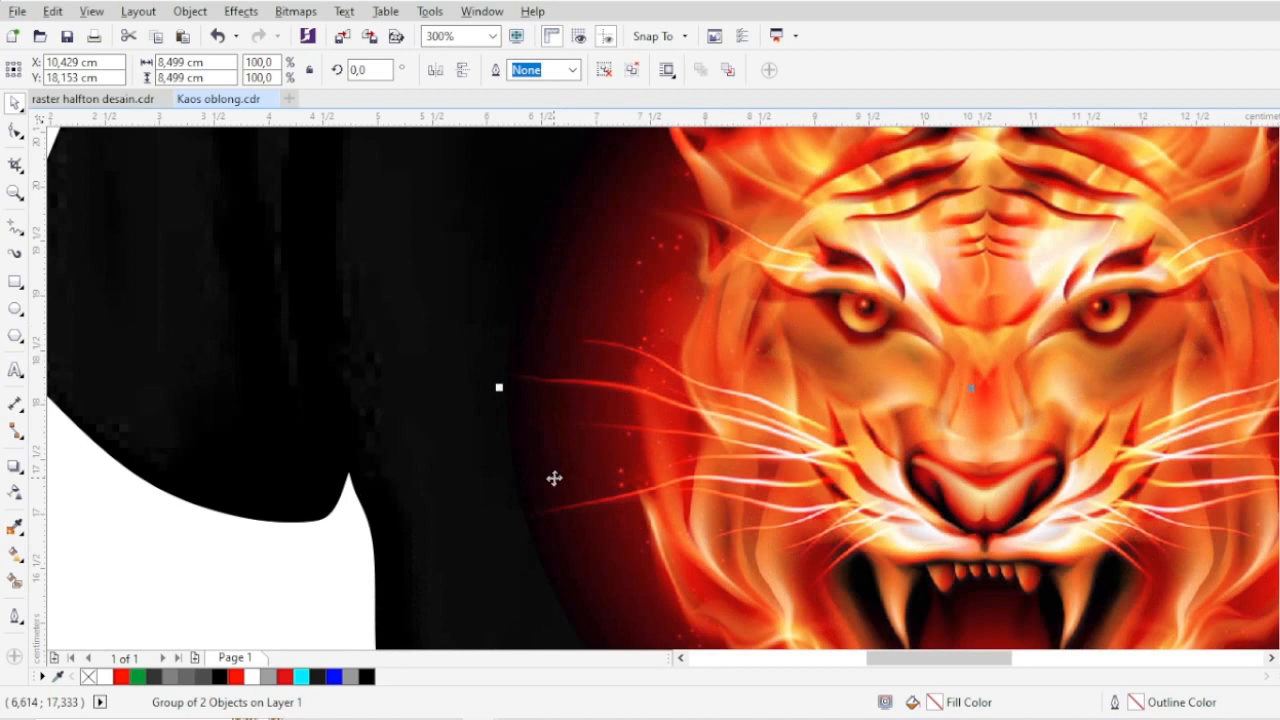
scroll(501, 520, "up", 2)
scroll(563, 516, "up", 1)
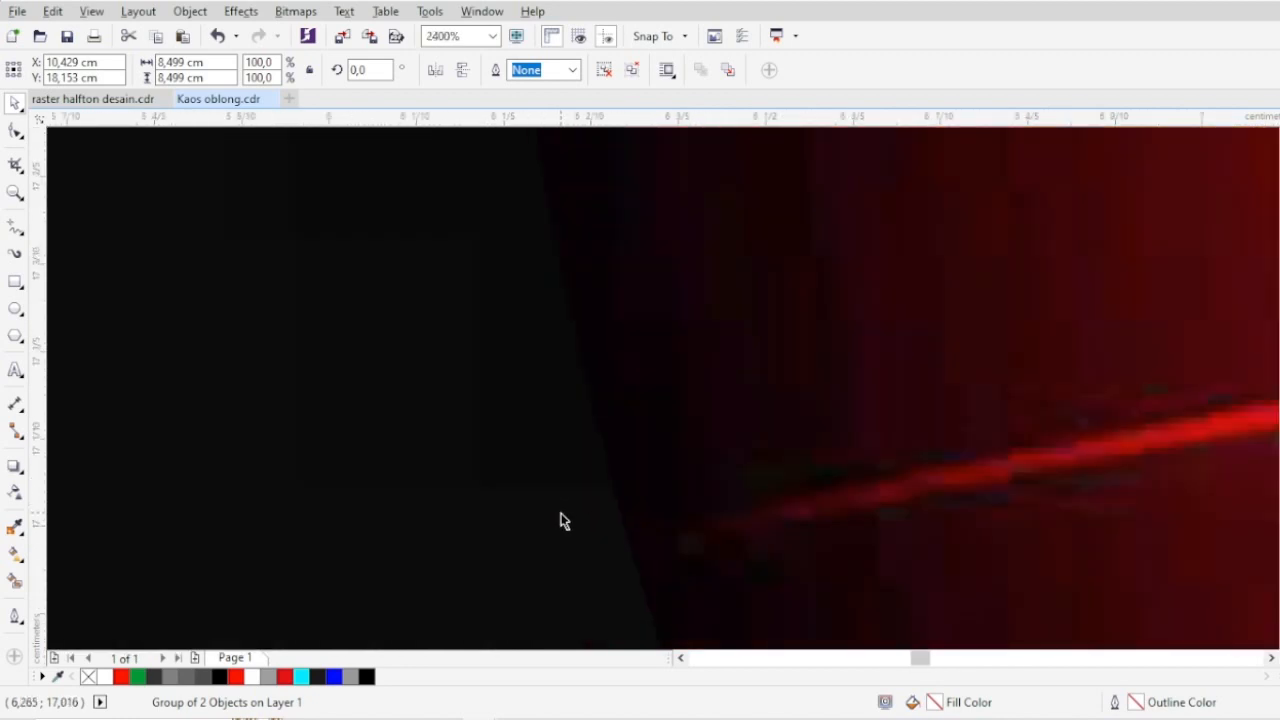
left_click(366, 413)
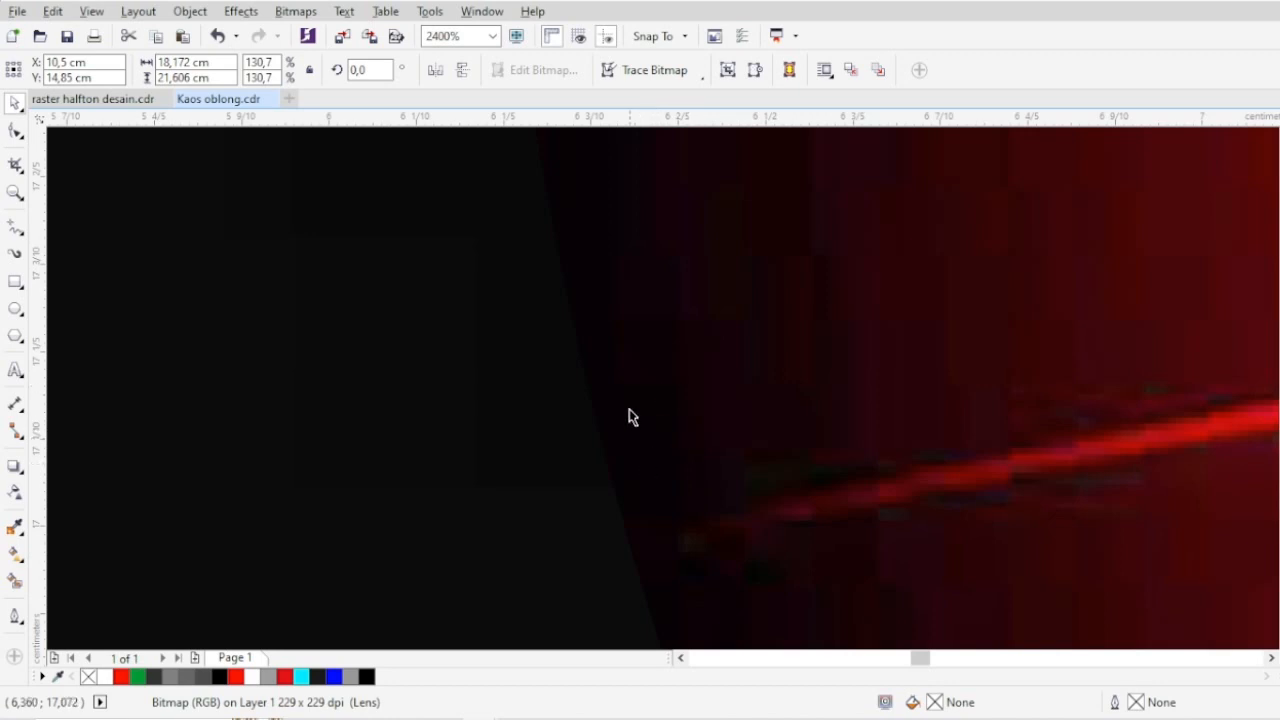
left_click(643, 472)
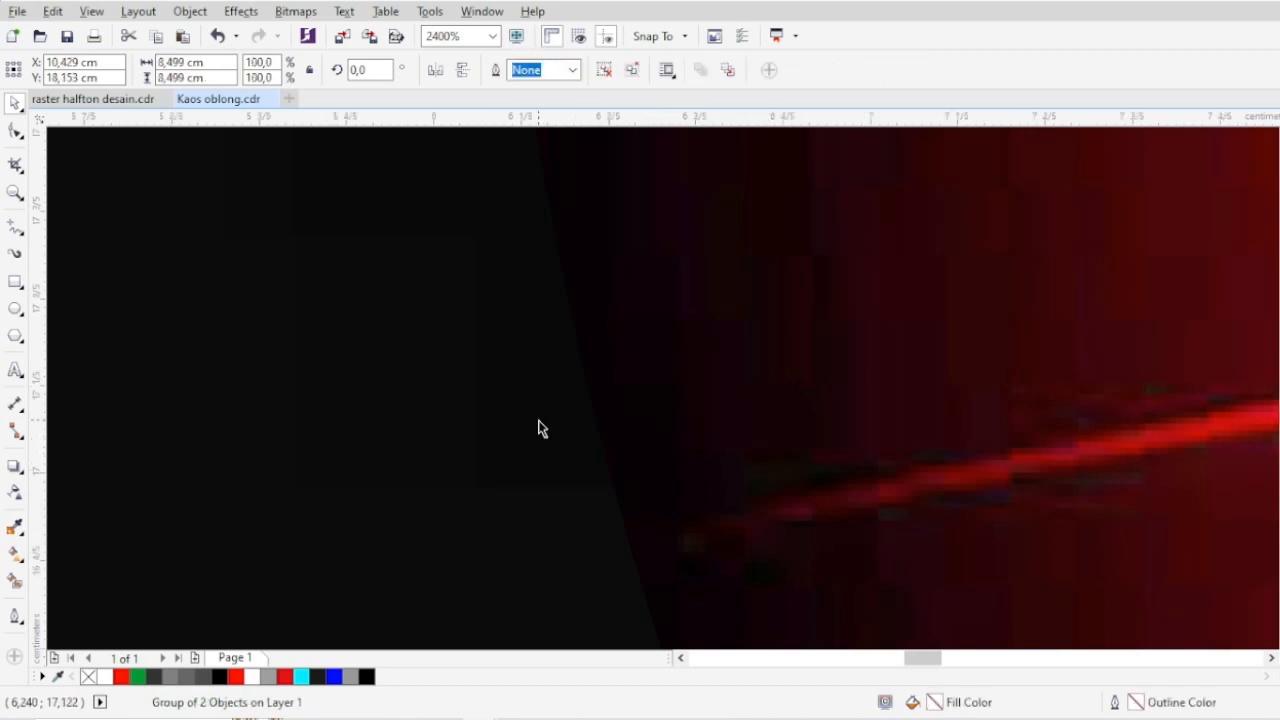
scroll(538, 428, "down", 4)
scroll(537, 429, "up", 2)
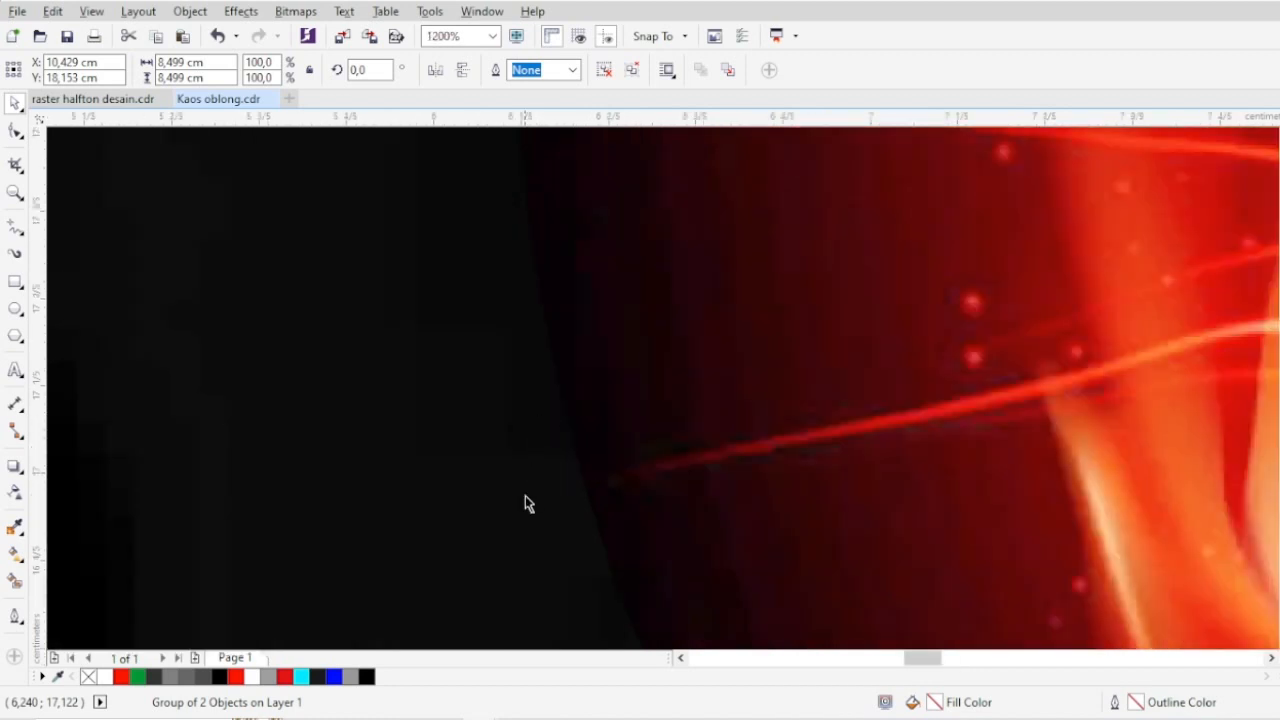
left_click(438, 539)
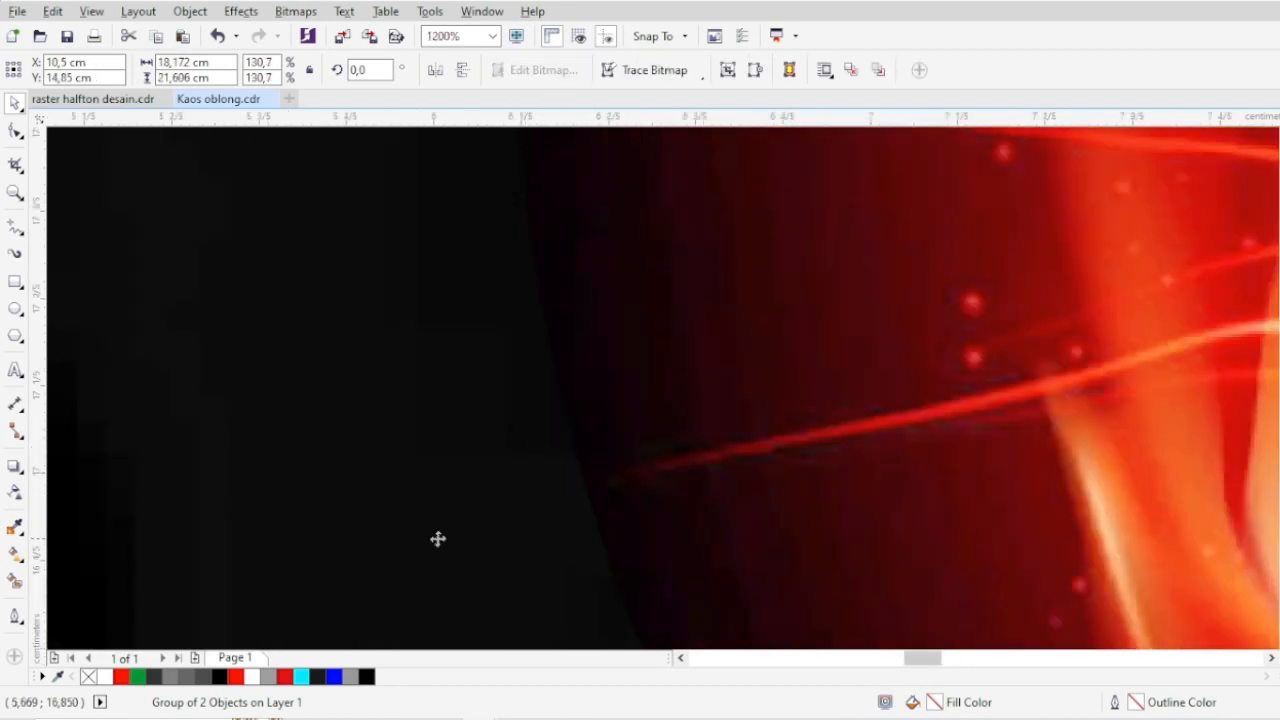
left_click(670, 507)
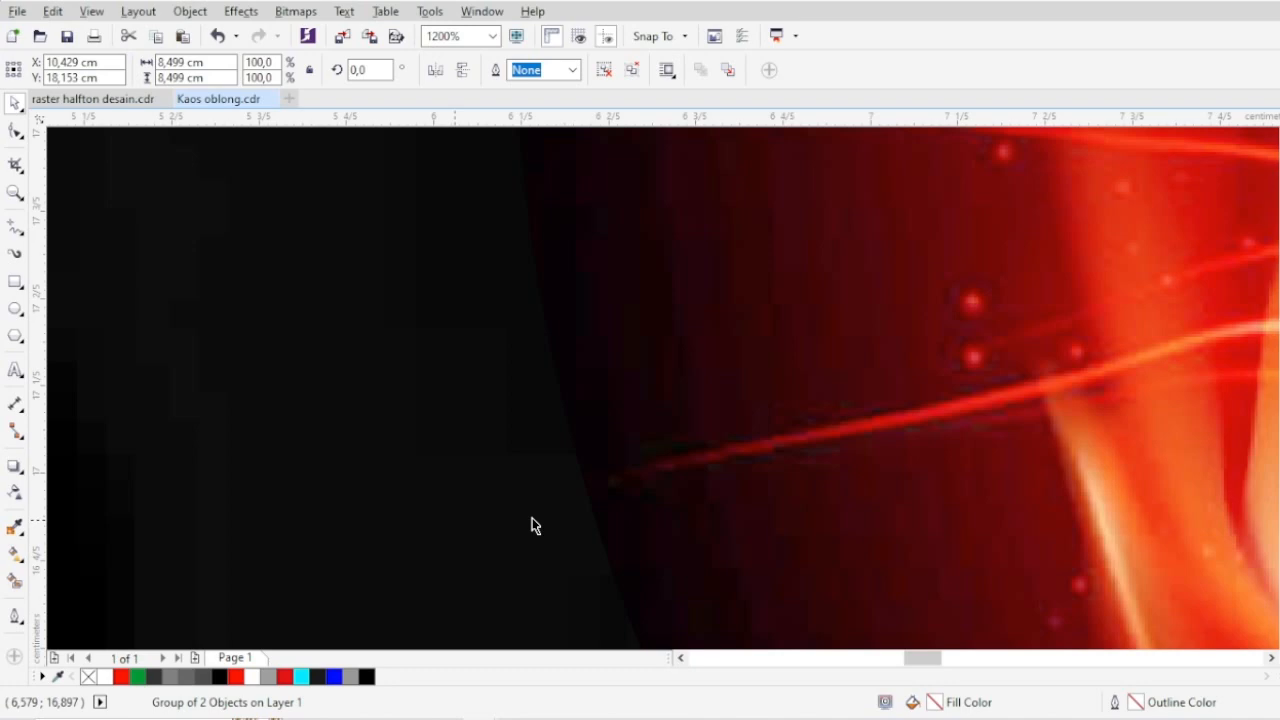
scroll(542, 545, "up", 2)
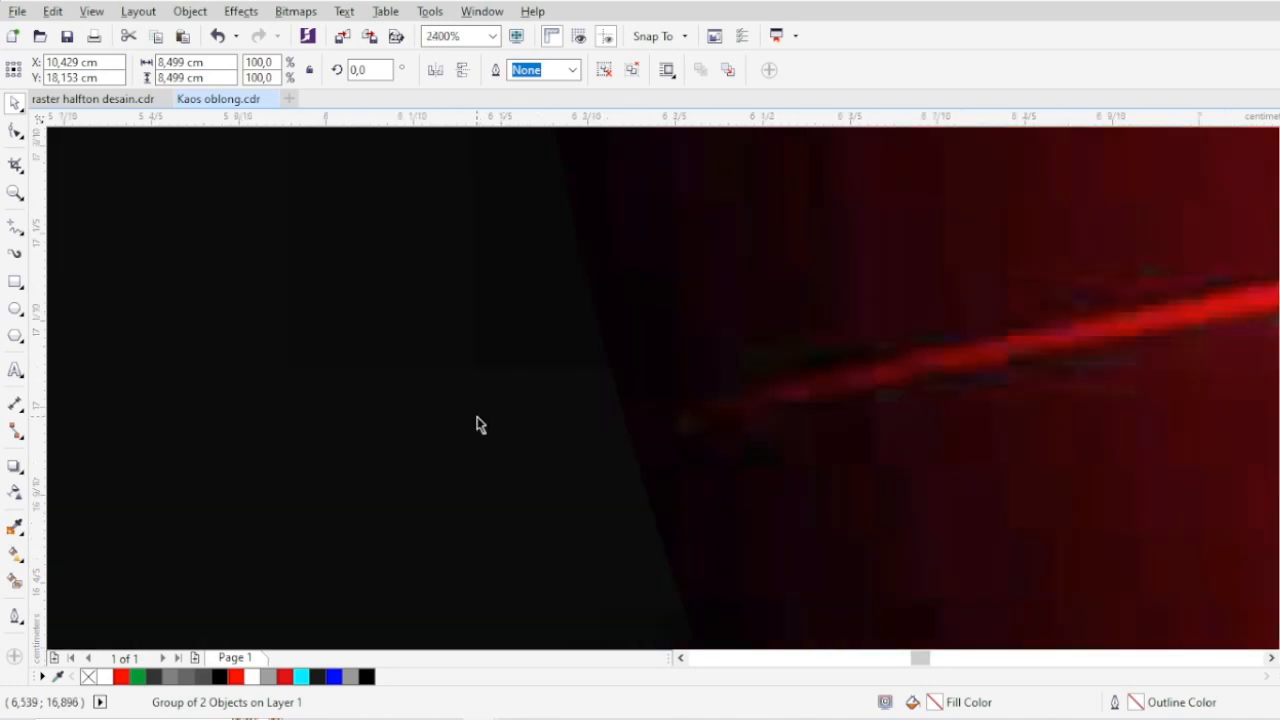
Examine the black-backed tiger's face, ears and red glow both close up and across the whole T-shirt
scroll(480, 440, "down", 3)
scroll(542, 487, "down", 10)
scroll(774, 322, "up", 4)
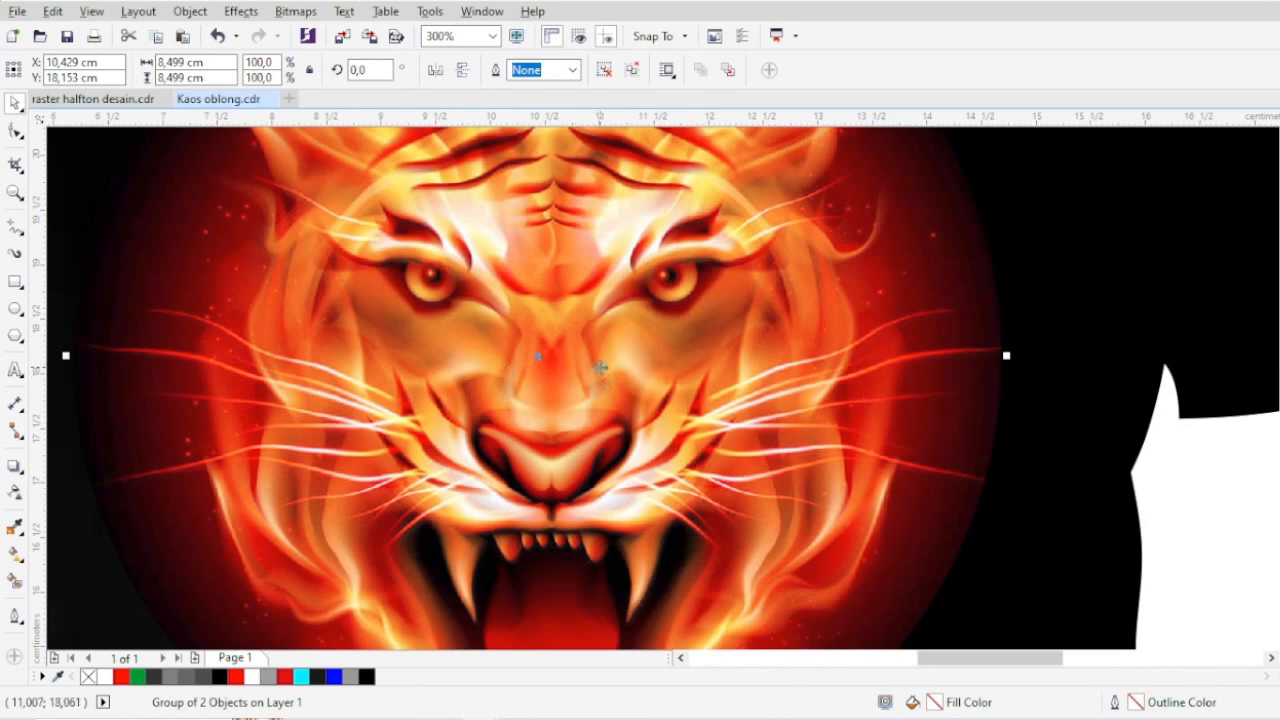
scroll(600, 368, "down", 2)
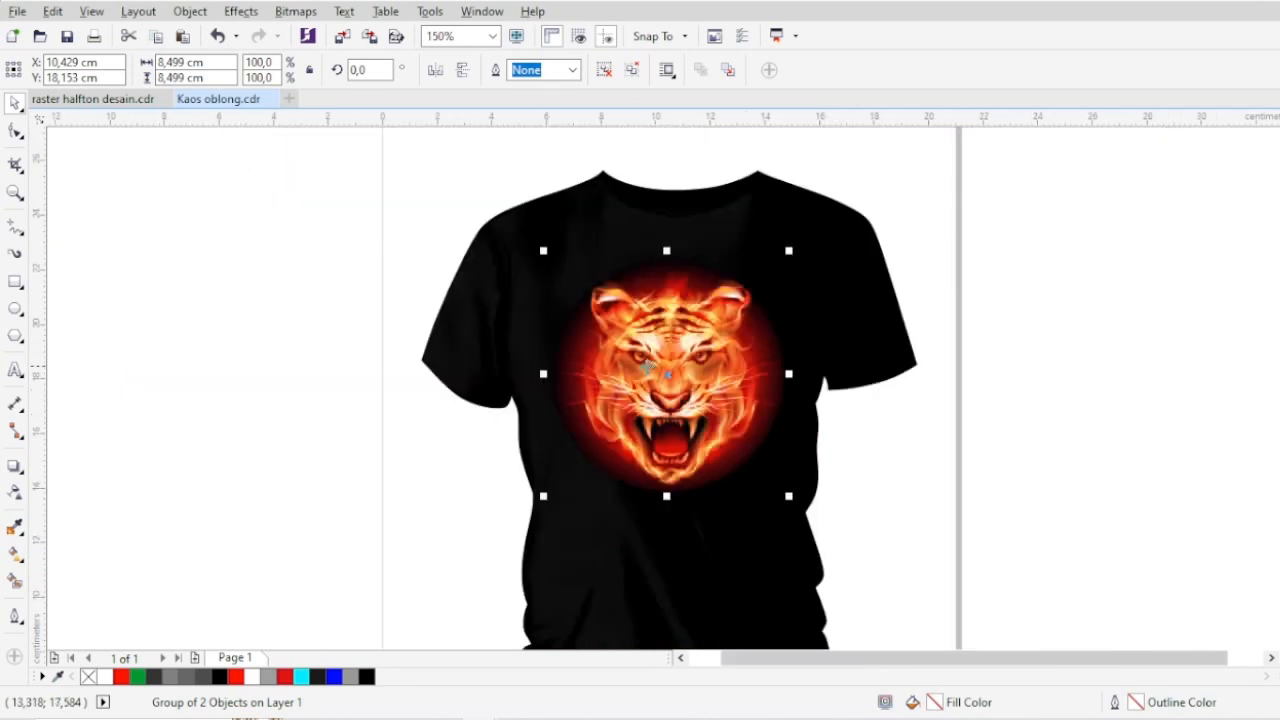
scroll(649, 366, "up", 2)
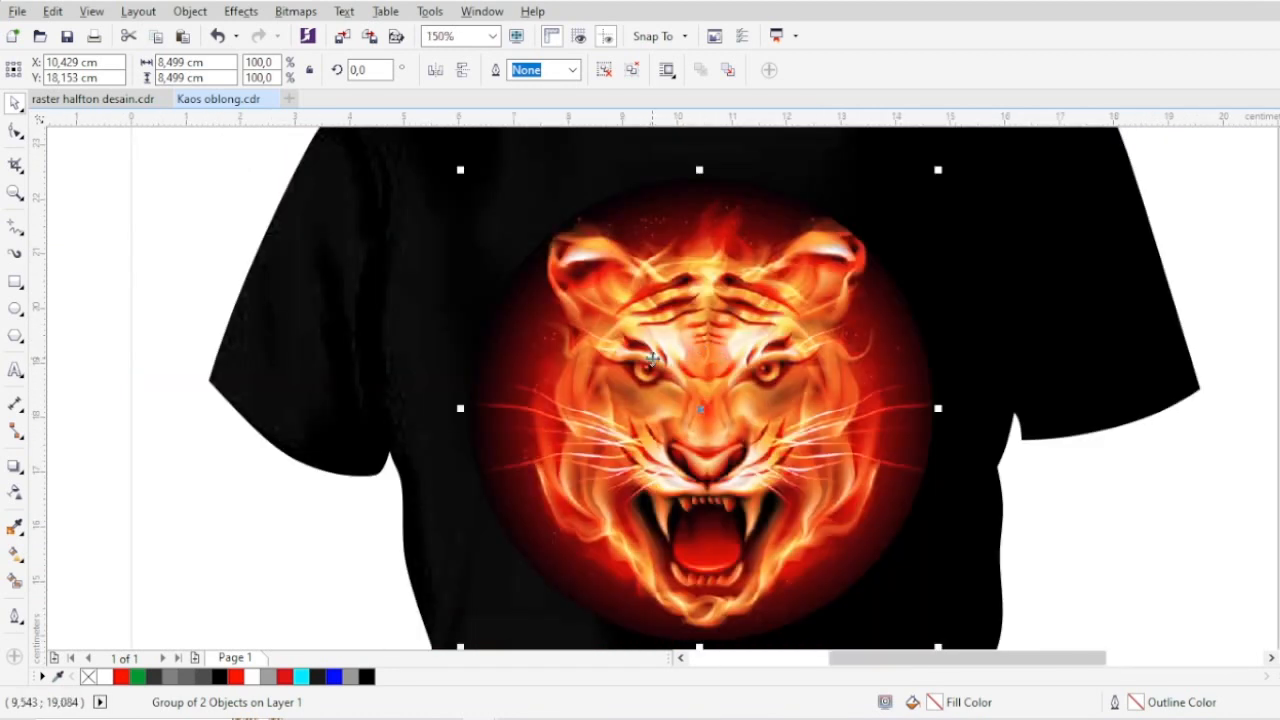
scroll(652, 358, "down", 1)
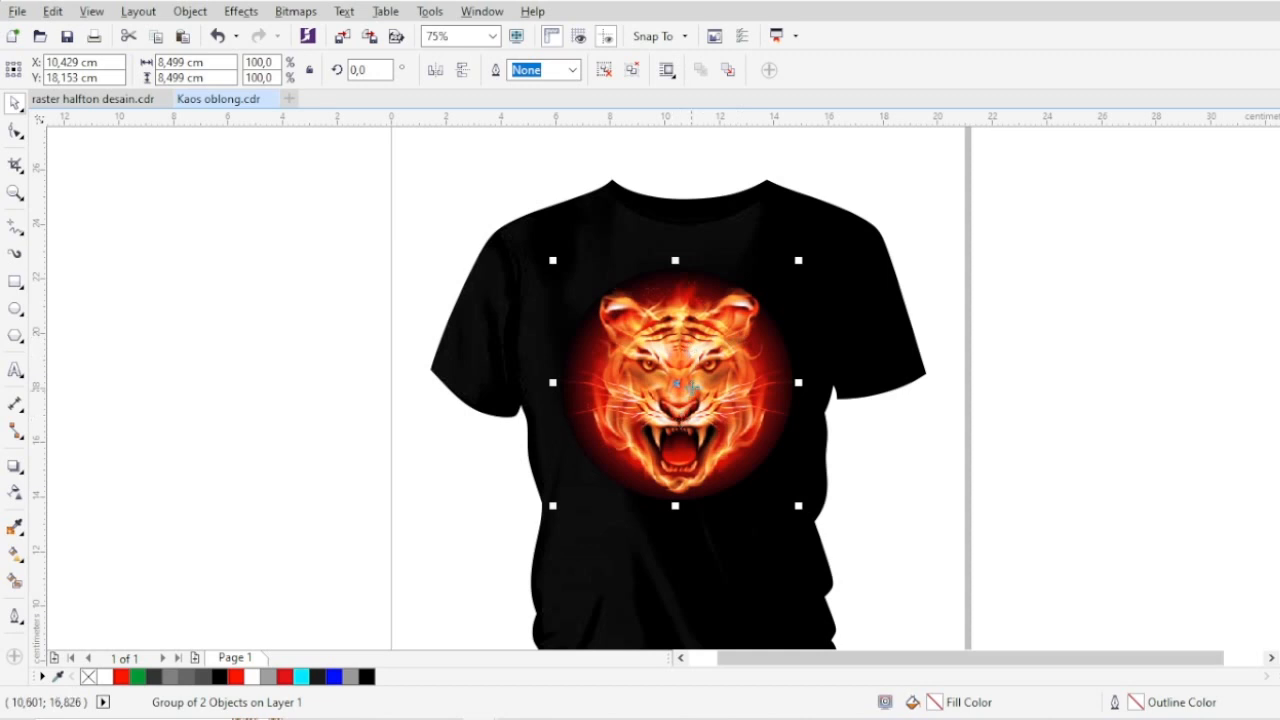
scroll(692, 385, "up", 1)
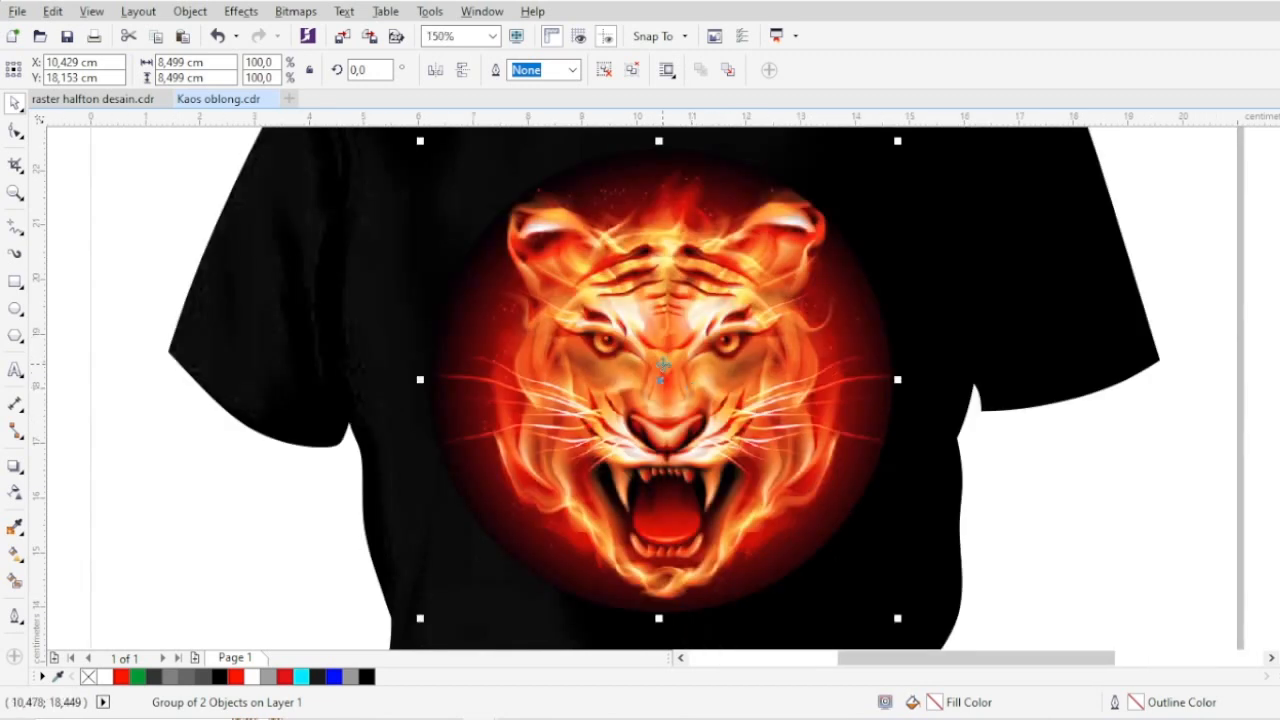
scroll(663, 365, "up", 1)
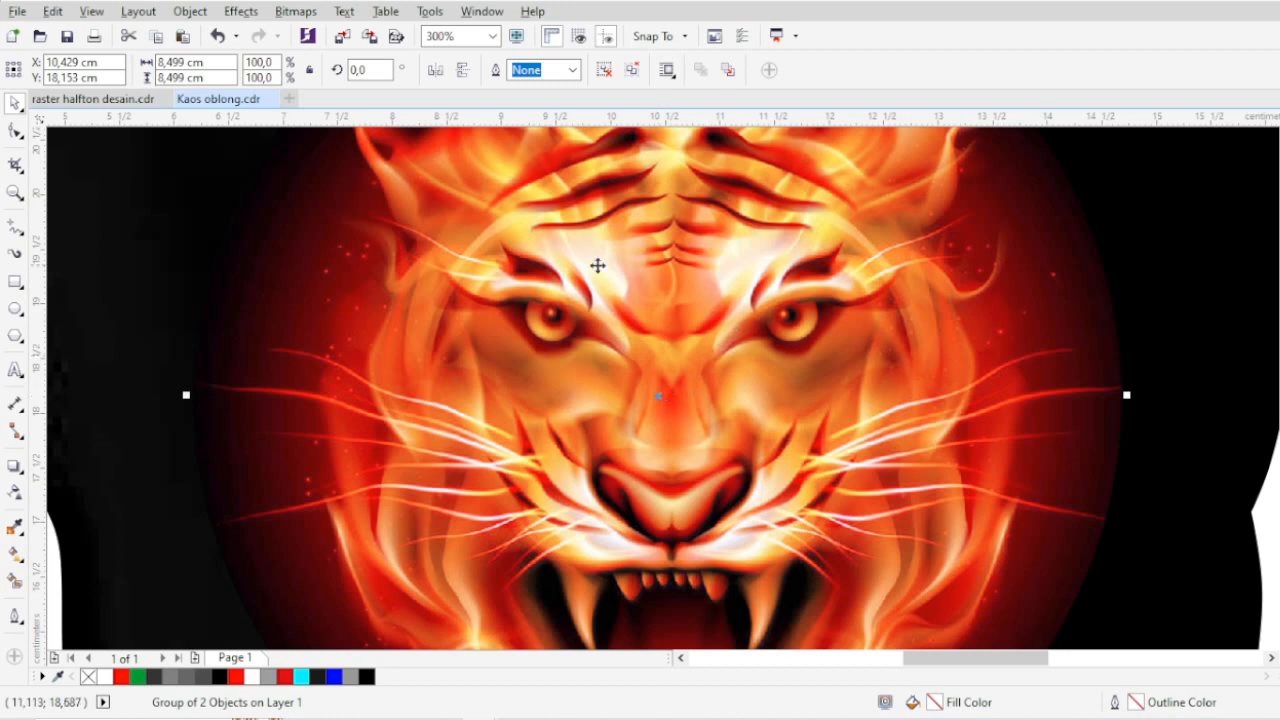
scroll(818, 320, "down", 1)
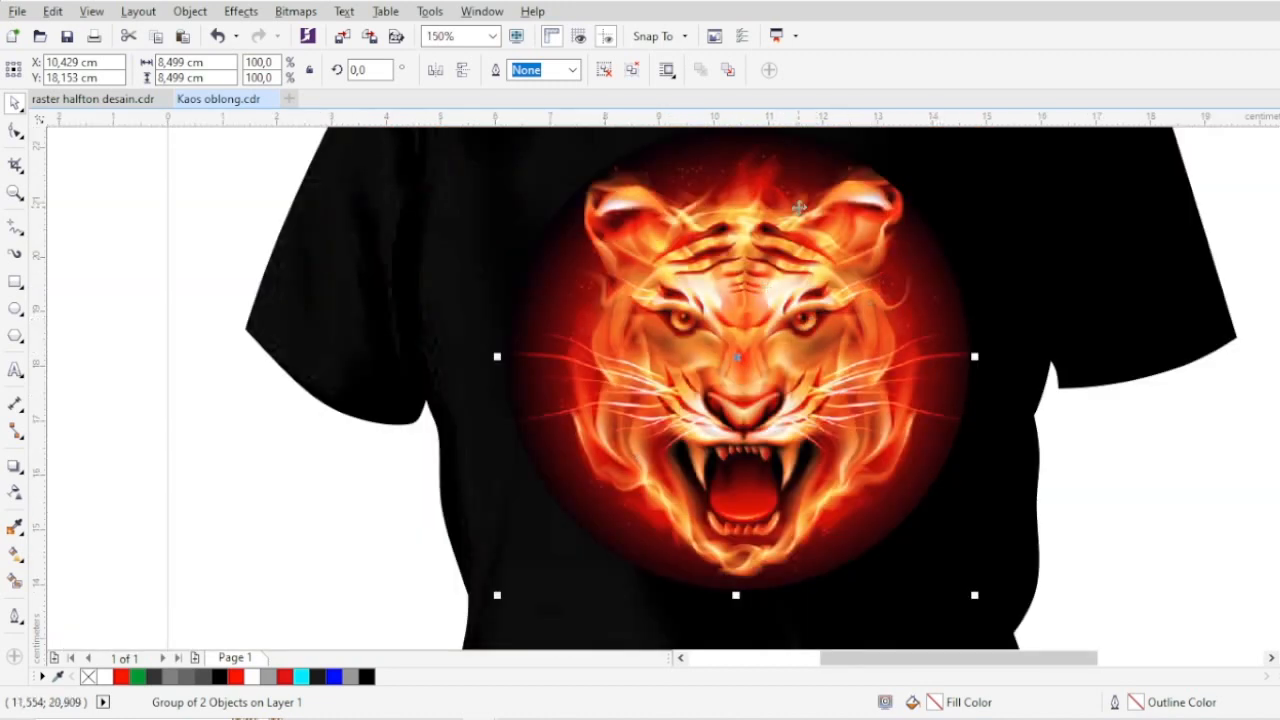
scroll(799, 197, "up", 1)
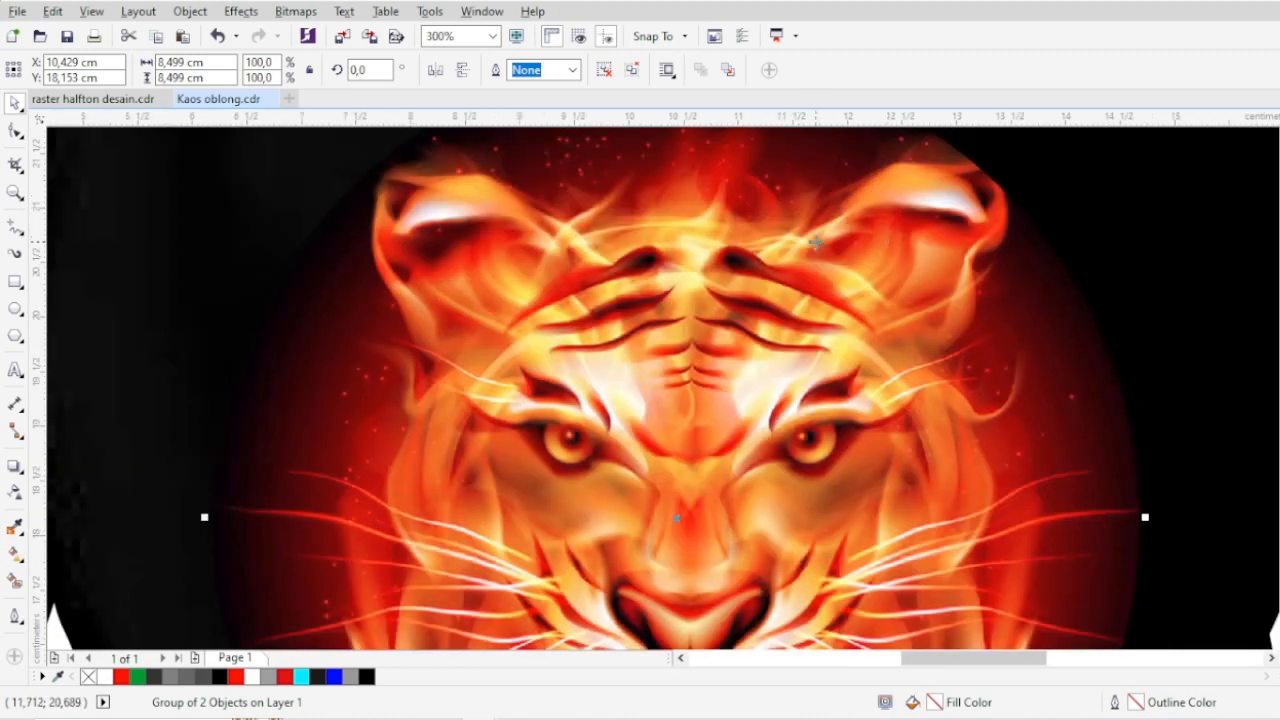
scroll(779, 241, "down", 1)
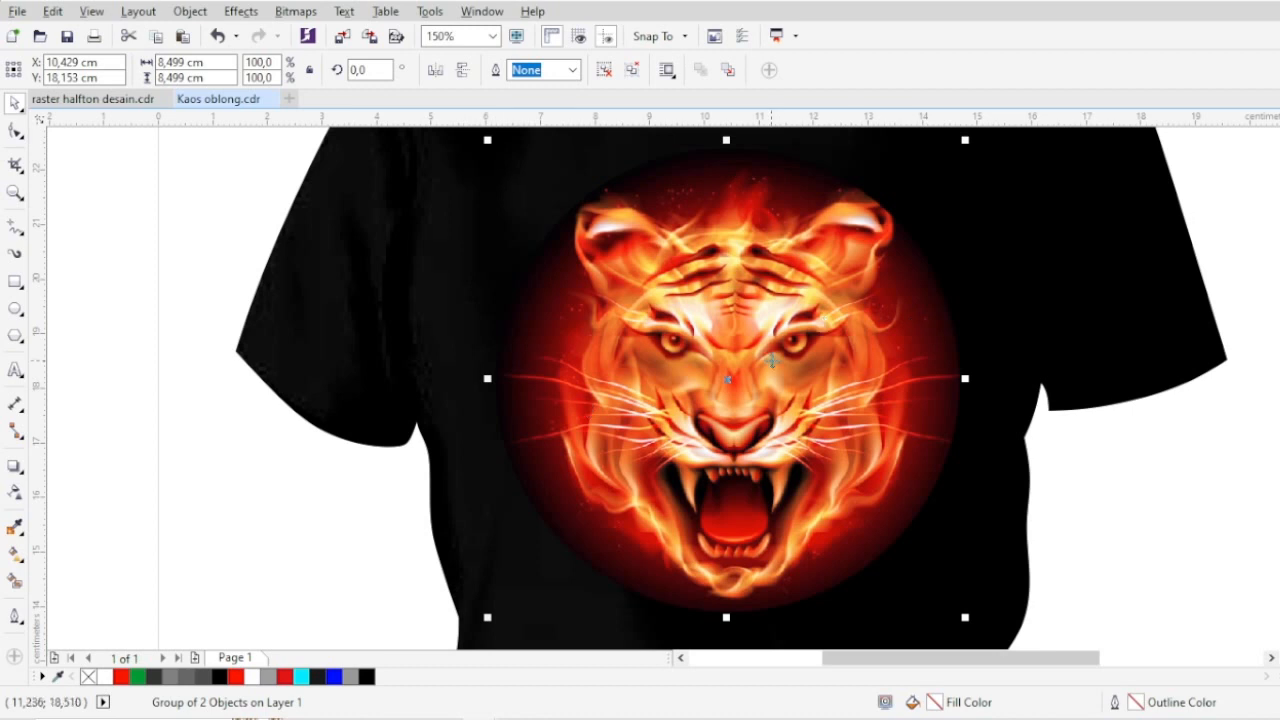
scroll(664, 342, "down", 1)
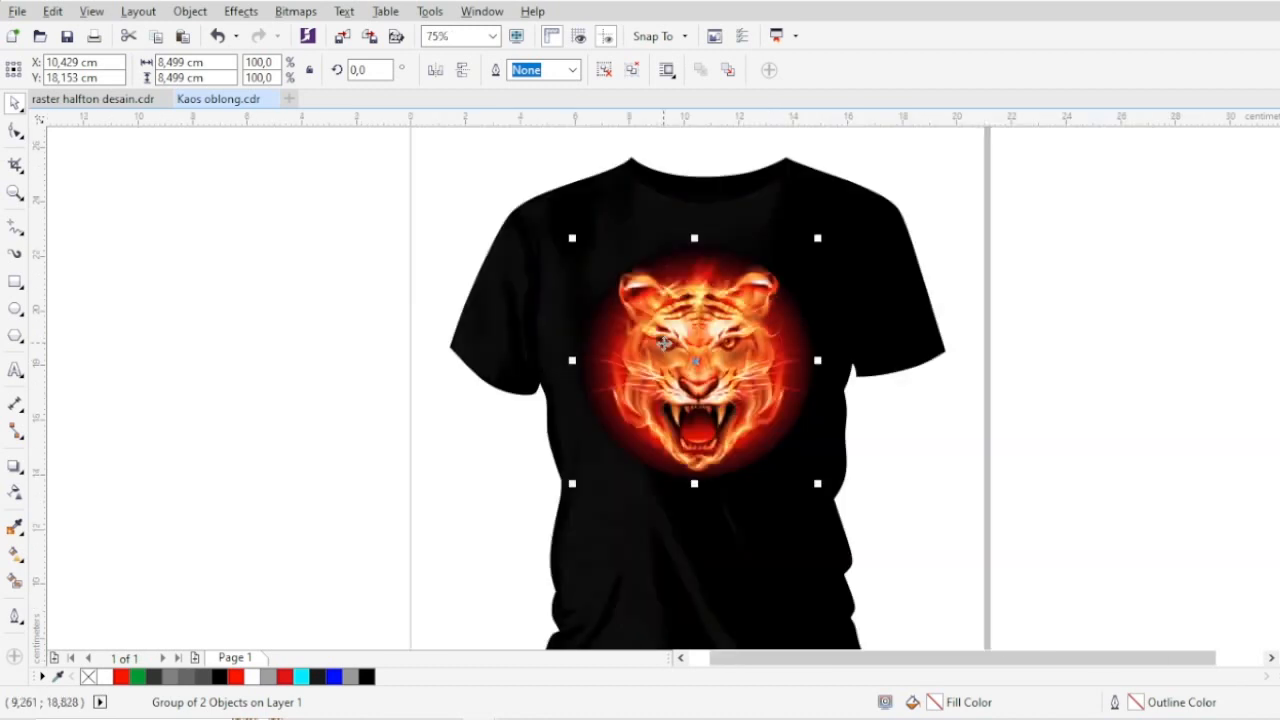
scroll(697, 362, "up", 1)
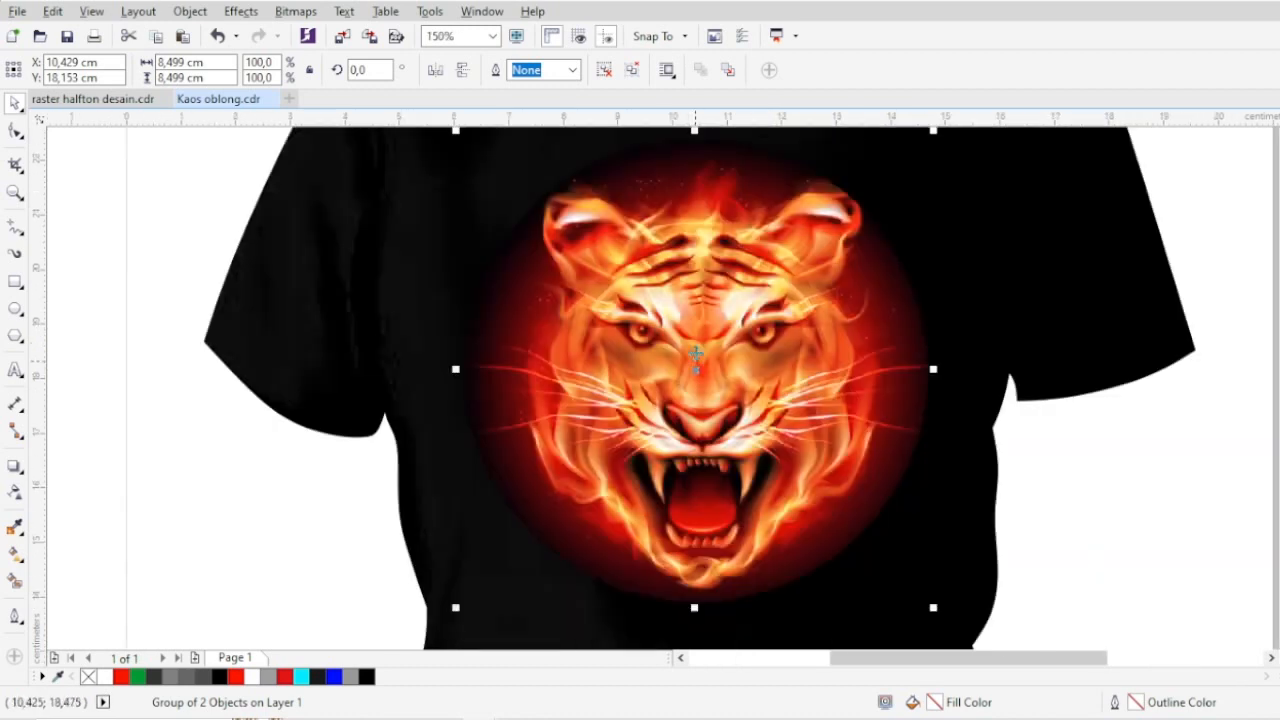
scroll(697, 389, "up", 1)
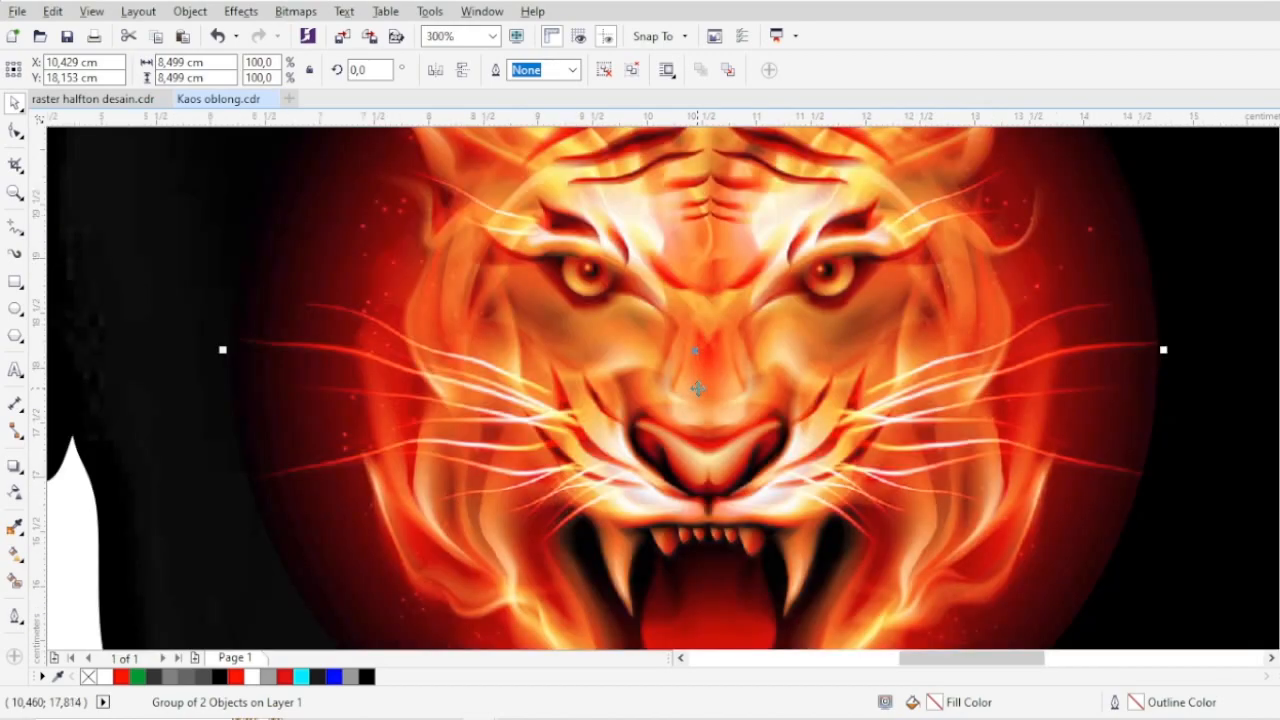